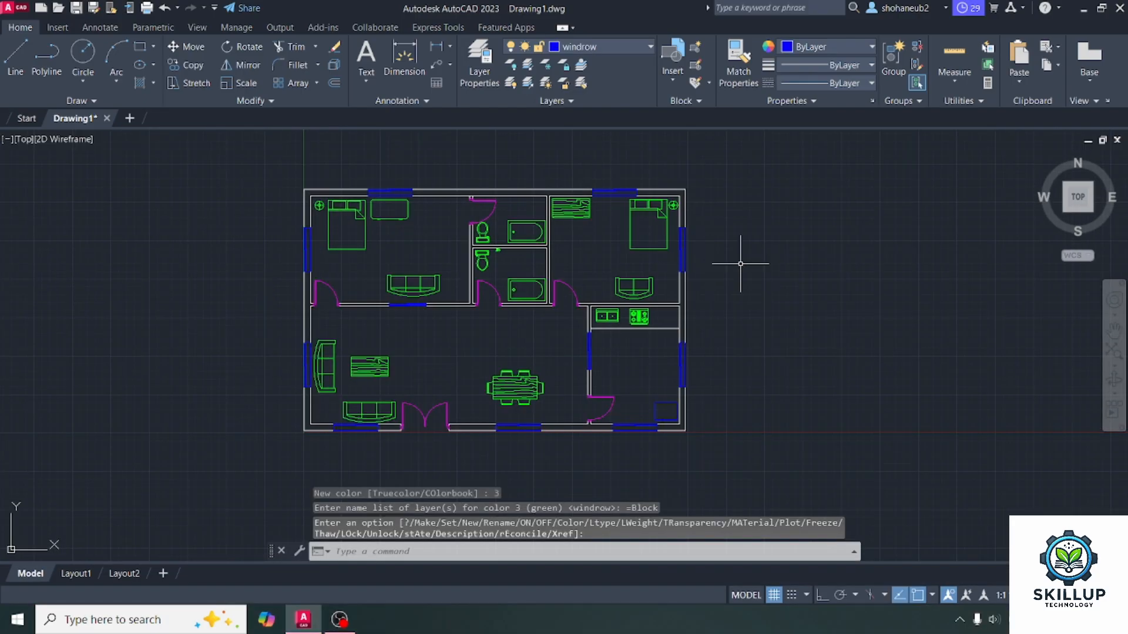
Create a new layer named Text with the color yellow and make it the current layer.
left_click(477, 54)
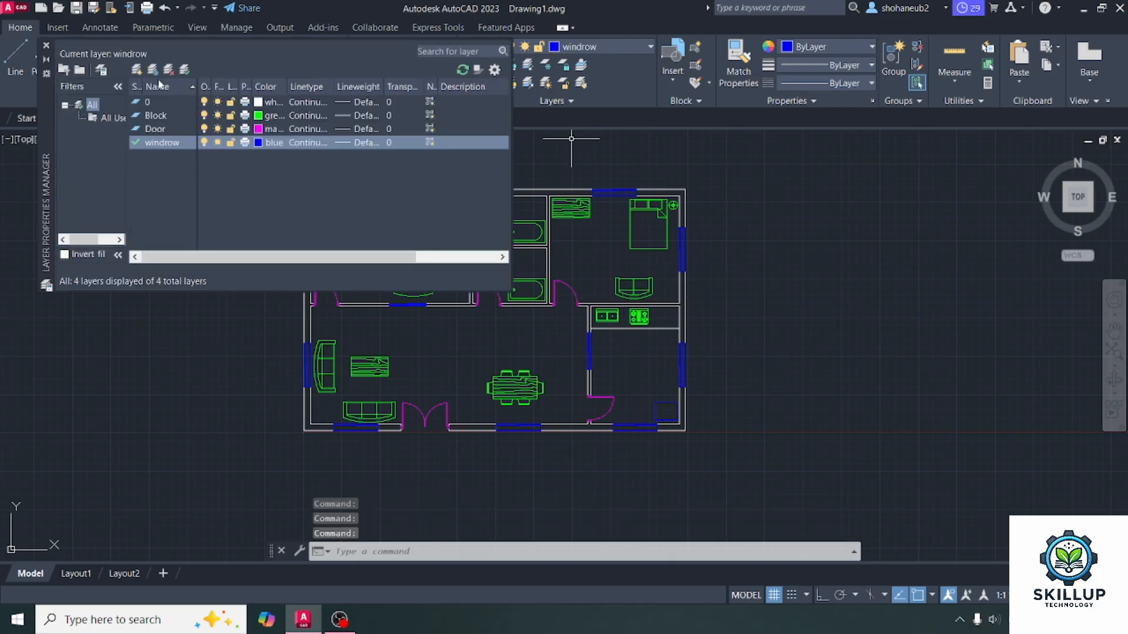
left_click(136, 70)
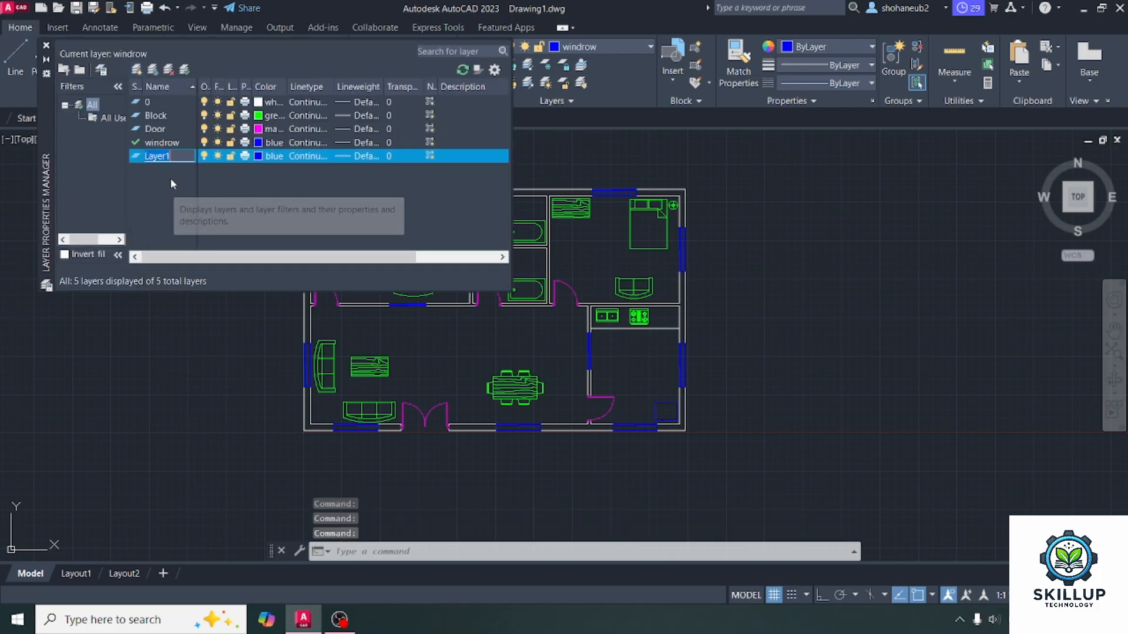
type("Text")
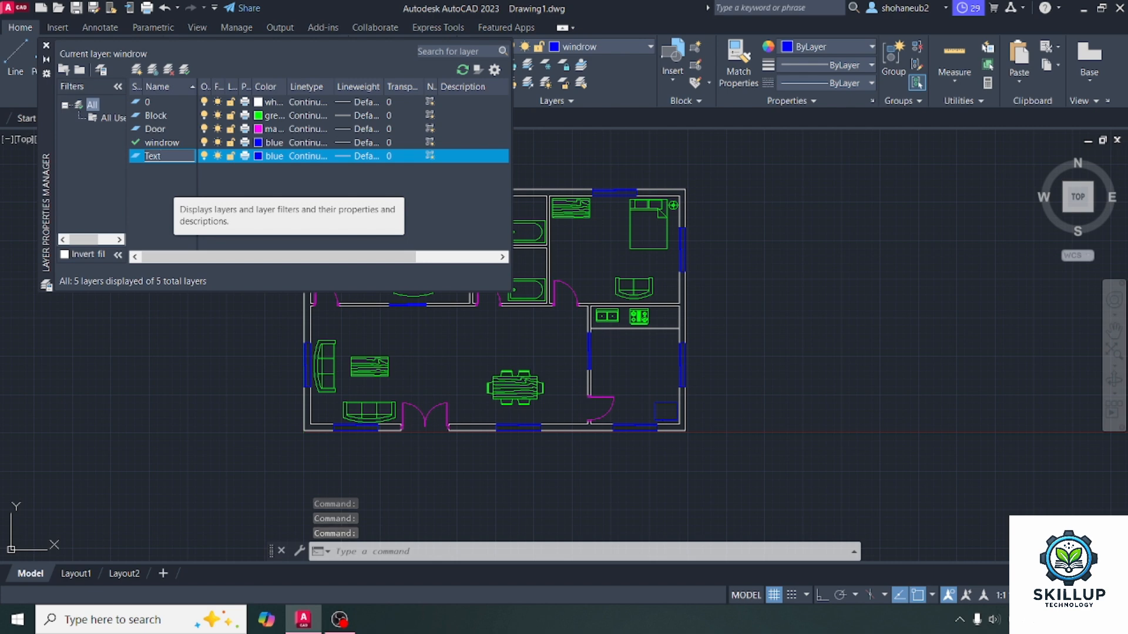
left_click(259, 156)
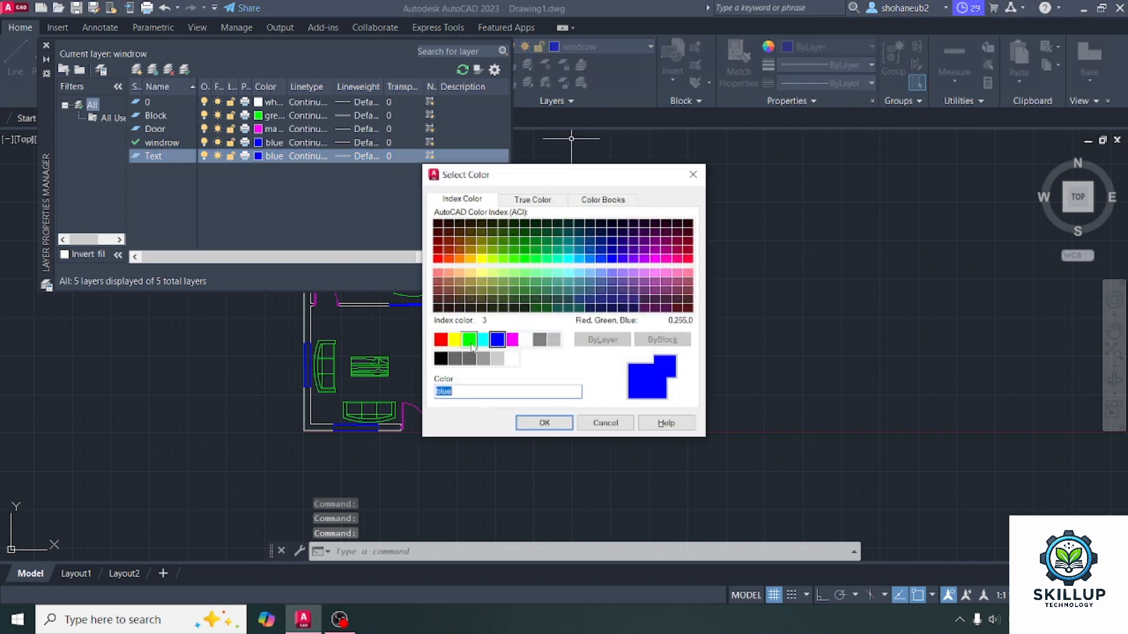
left_click(454, 339)
left_click(544, 423)
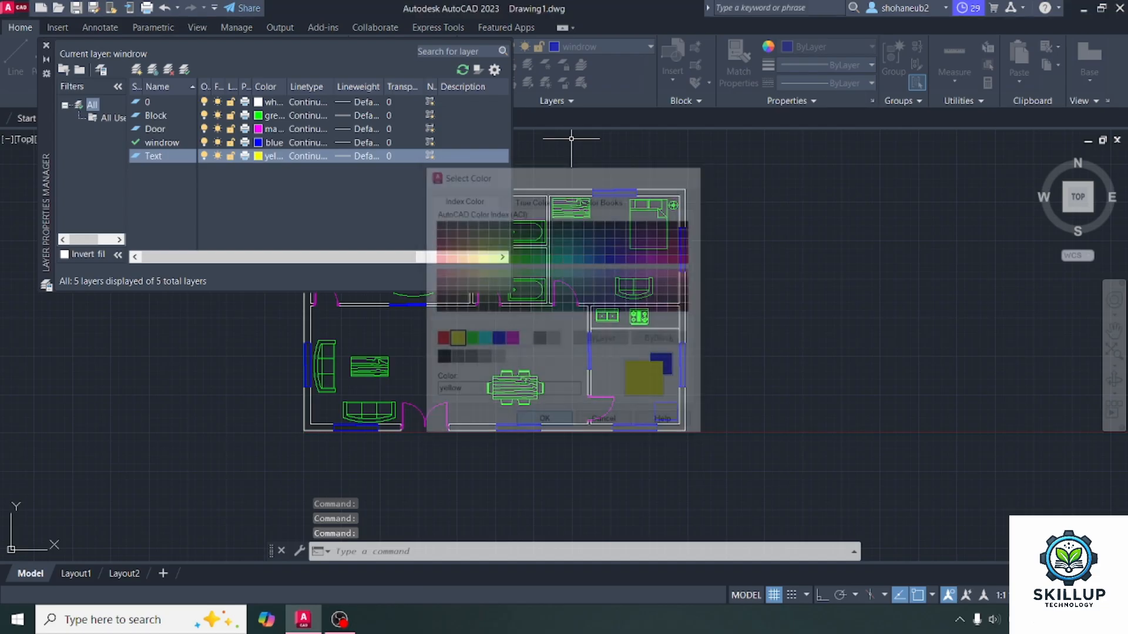
left_click(46, 46)
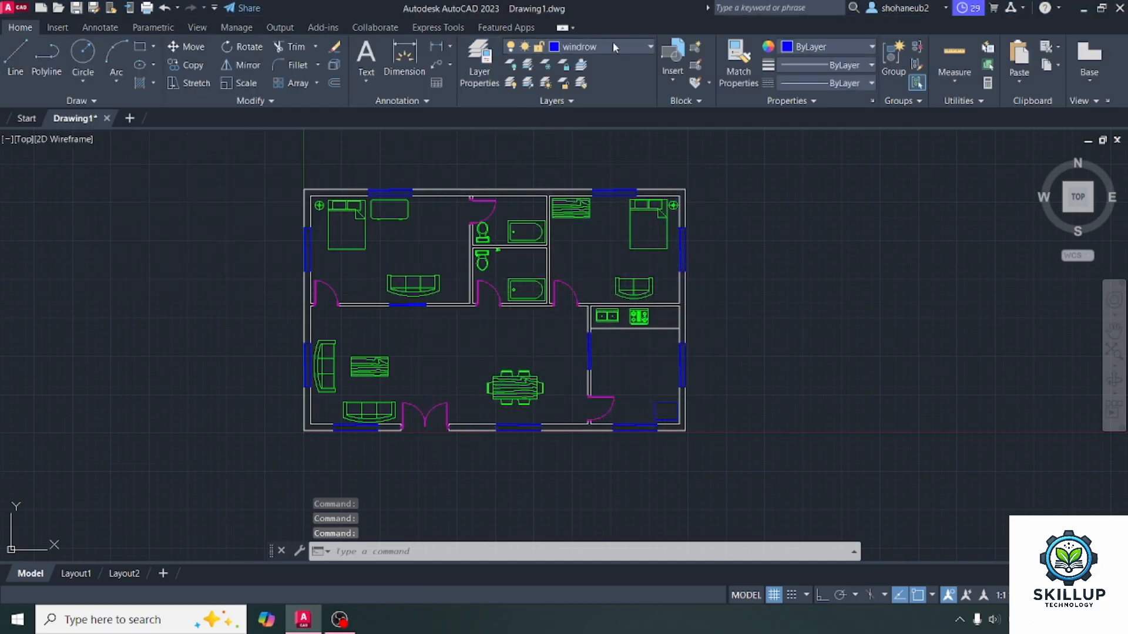
left_click(570, 48)
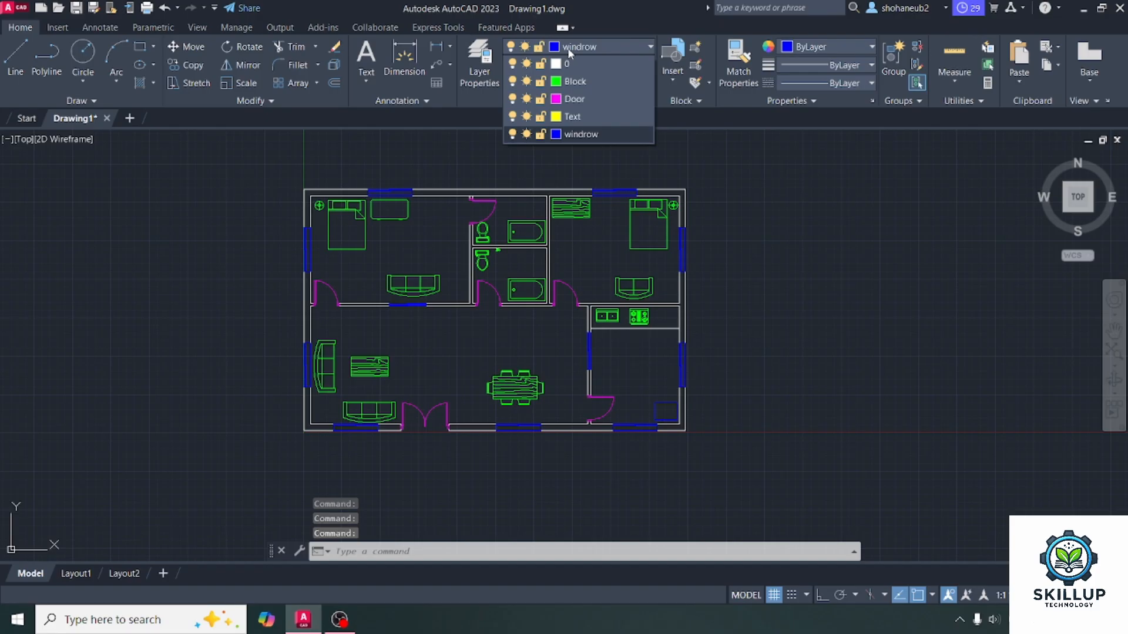
left_click(572, 116)
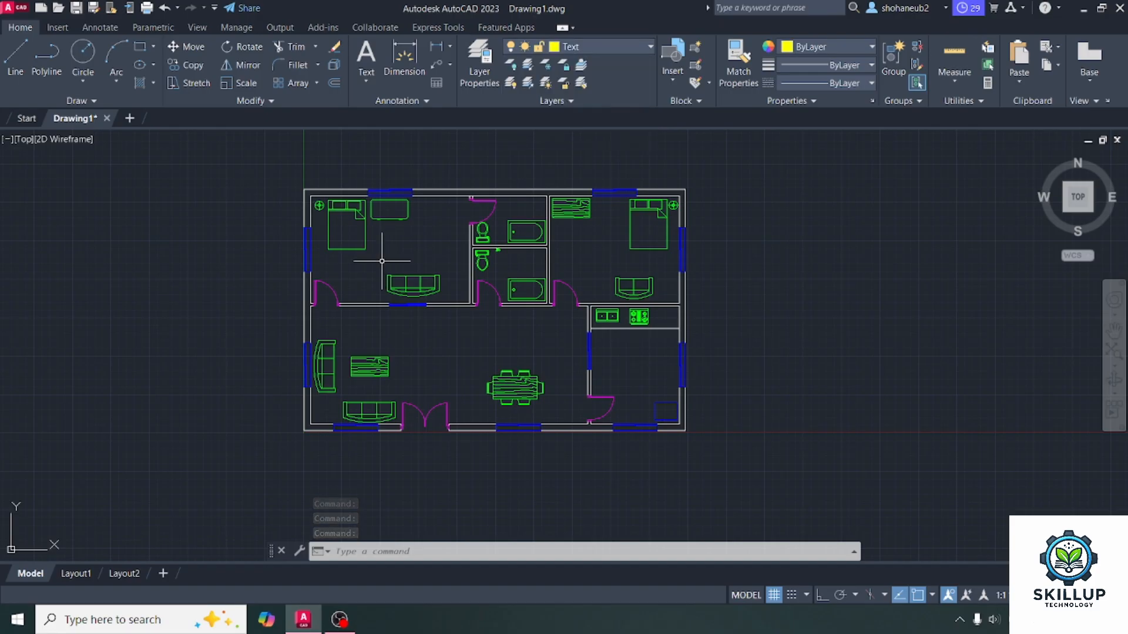
Place a multiline text label "bedroom 1" with a text height of 10" in the upper-left bedroom, below the dresser beside the bed.
scroll(382, 261, "up", 2)
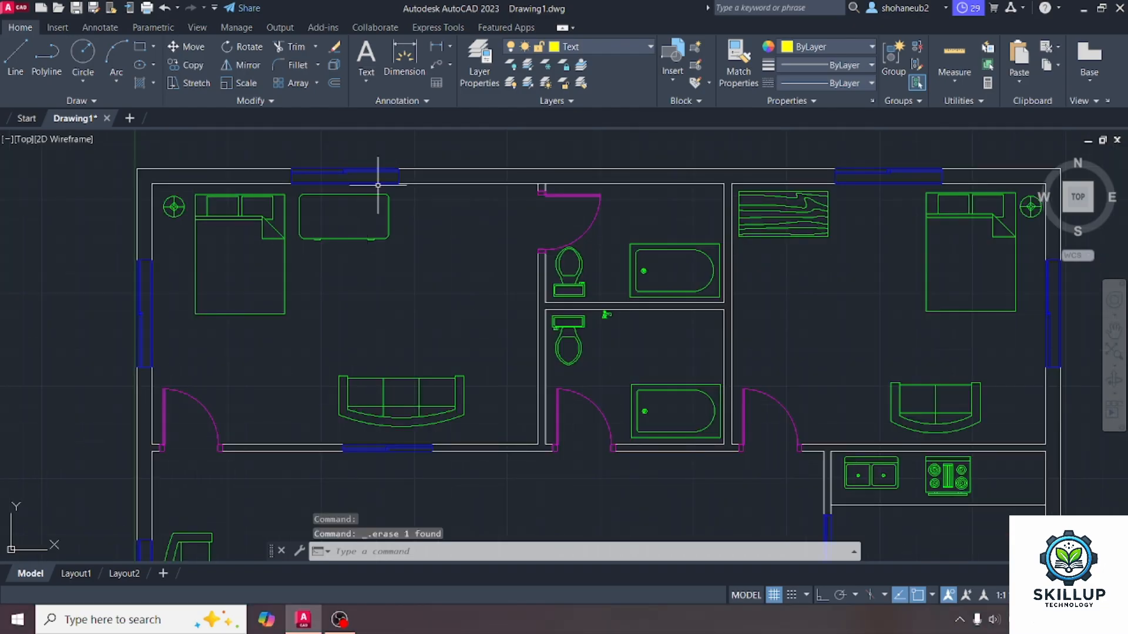
left_click(367, 83)
left_click(390, 110)
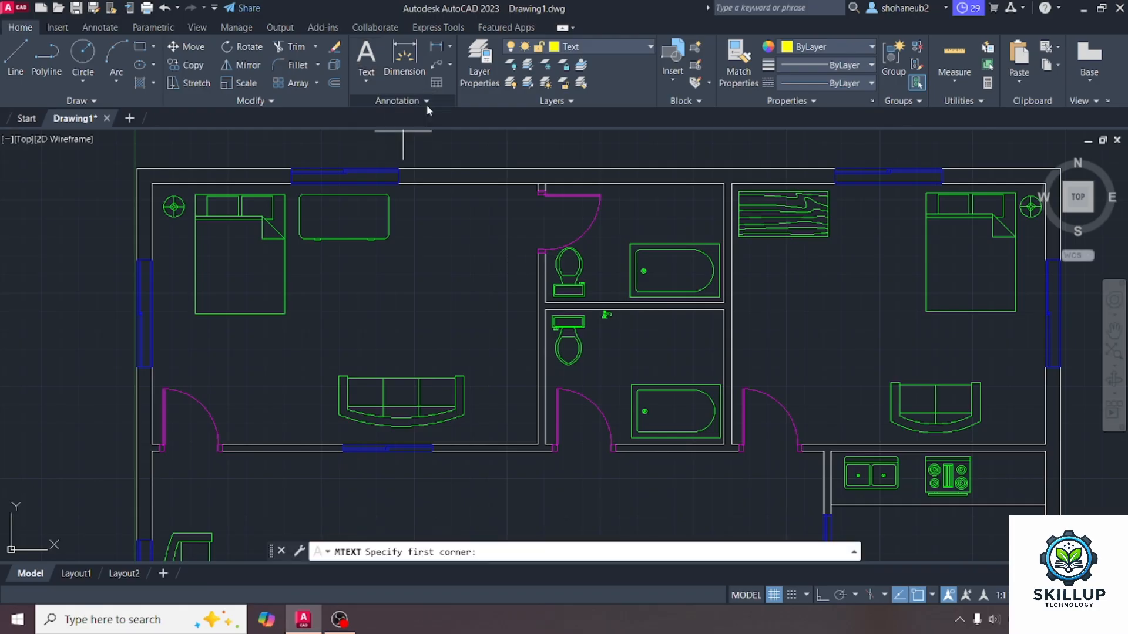
left_click(318, 267)
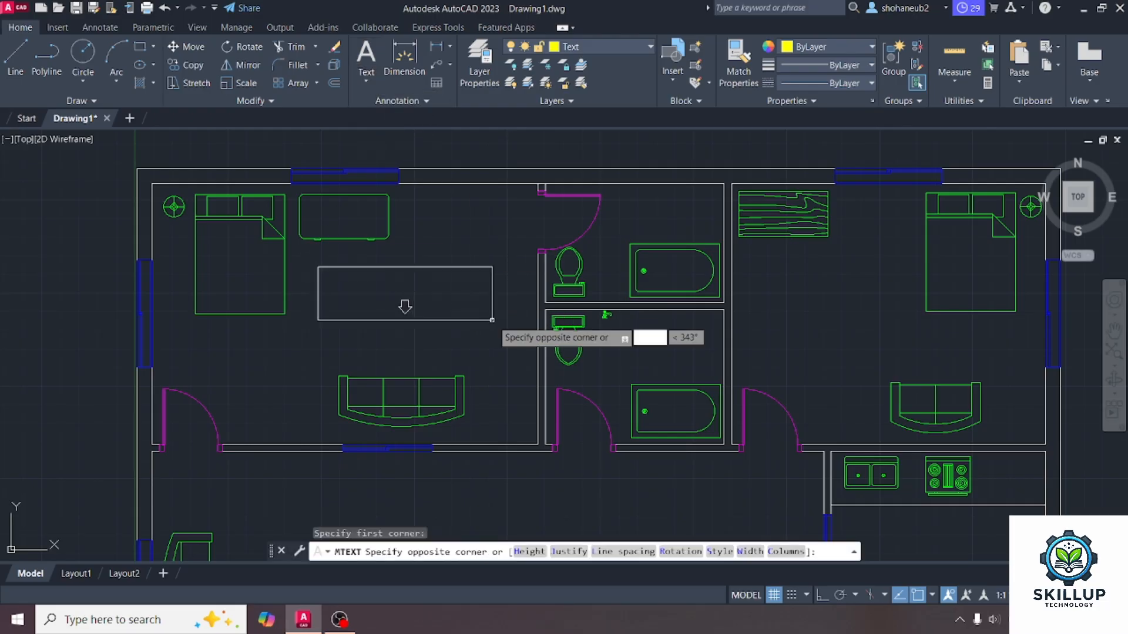
left_click(504, 329)
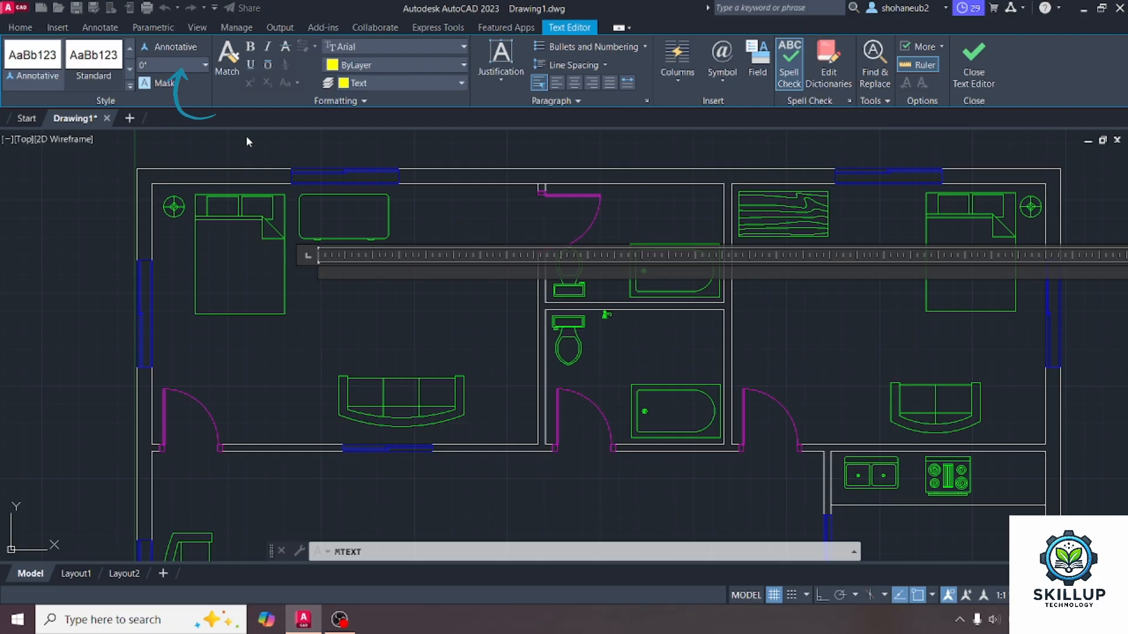
key("BackSpace")
type("10")
key("Return")
type("be")
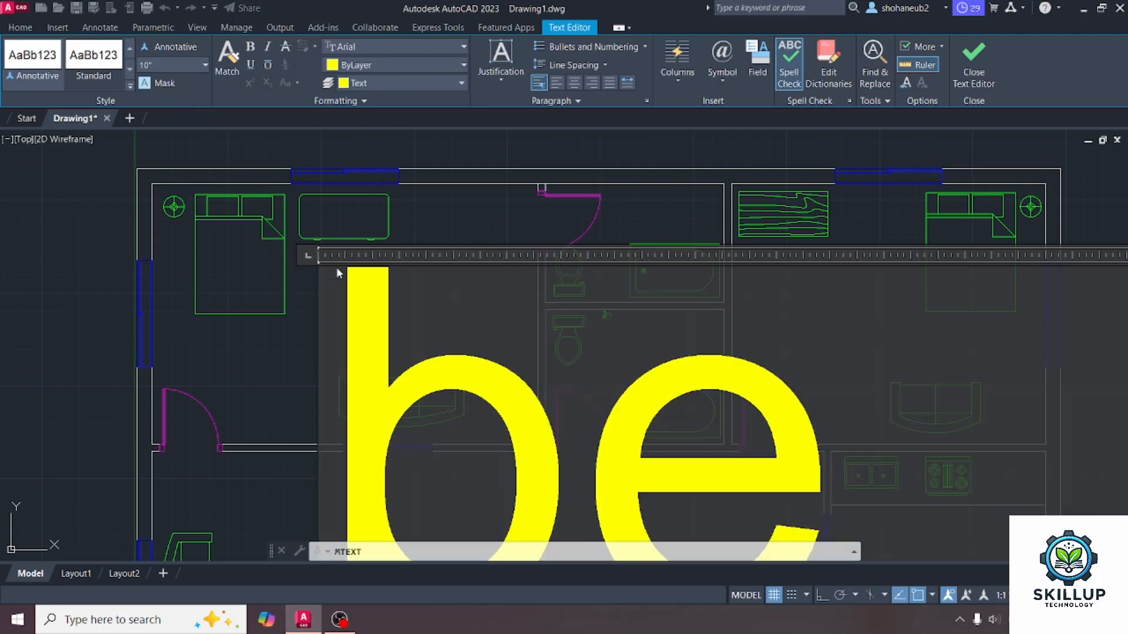
type("d")
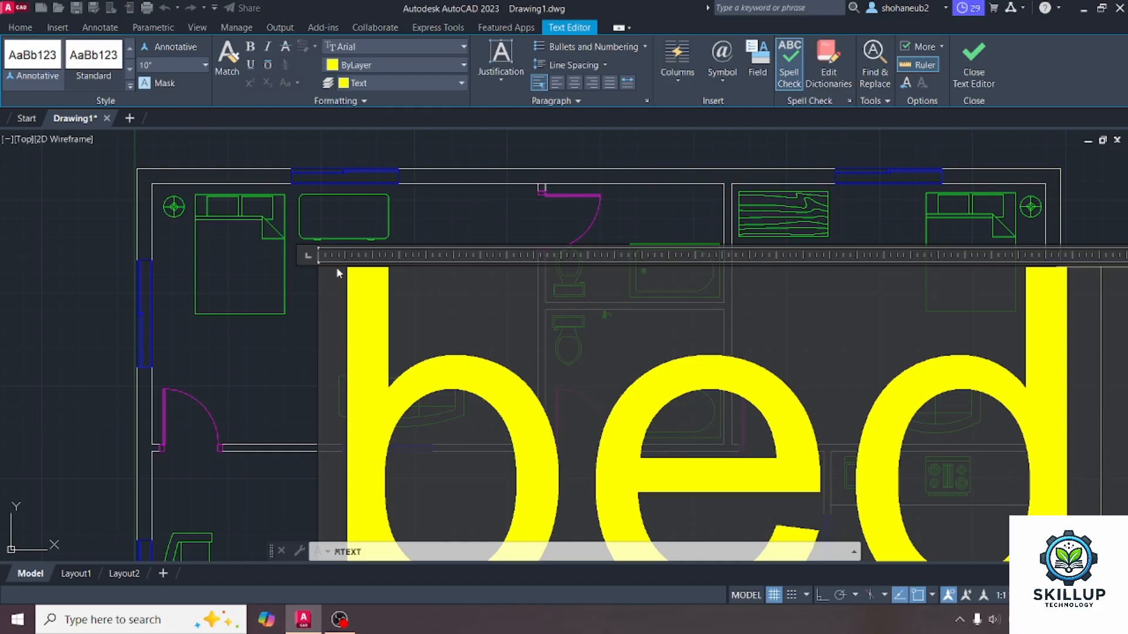
type("roo")
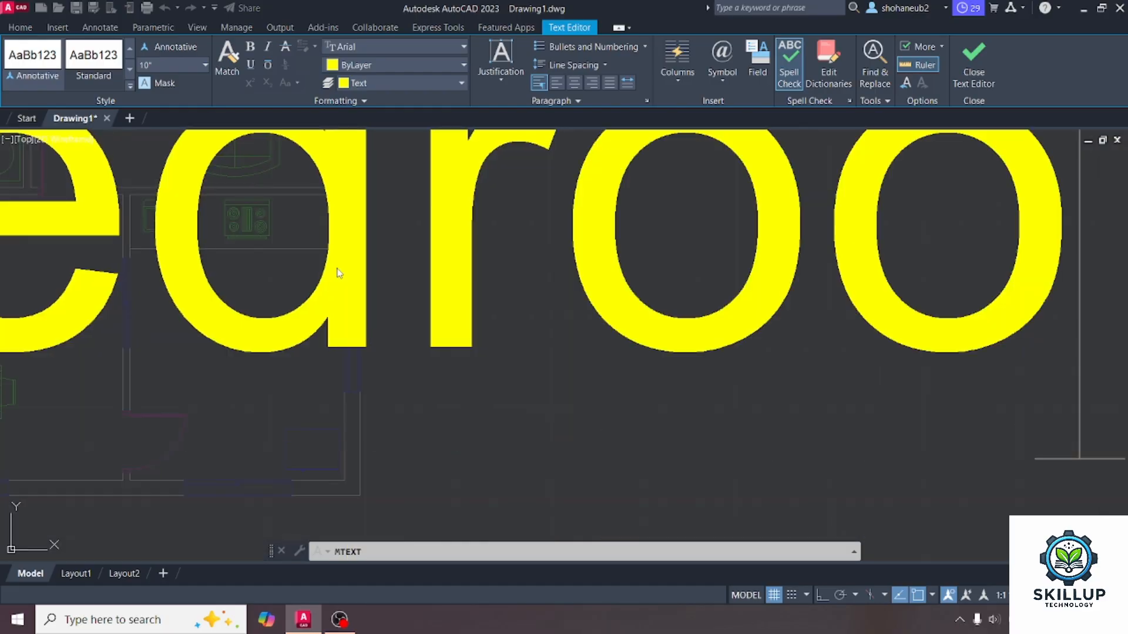
type("m 1")
key("ctrl+Return")
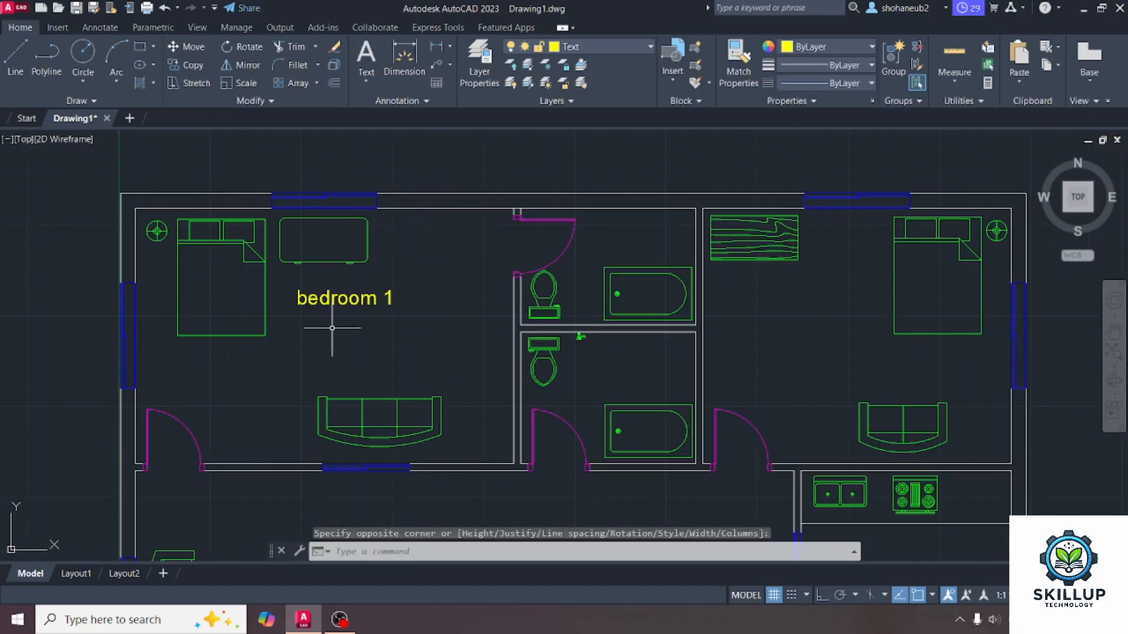
Copy the "bedroom 1" label horizontally into the upper-right bedroom.
scroll(351, 316, "down", 2)
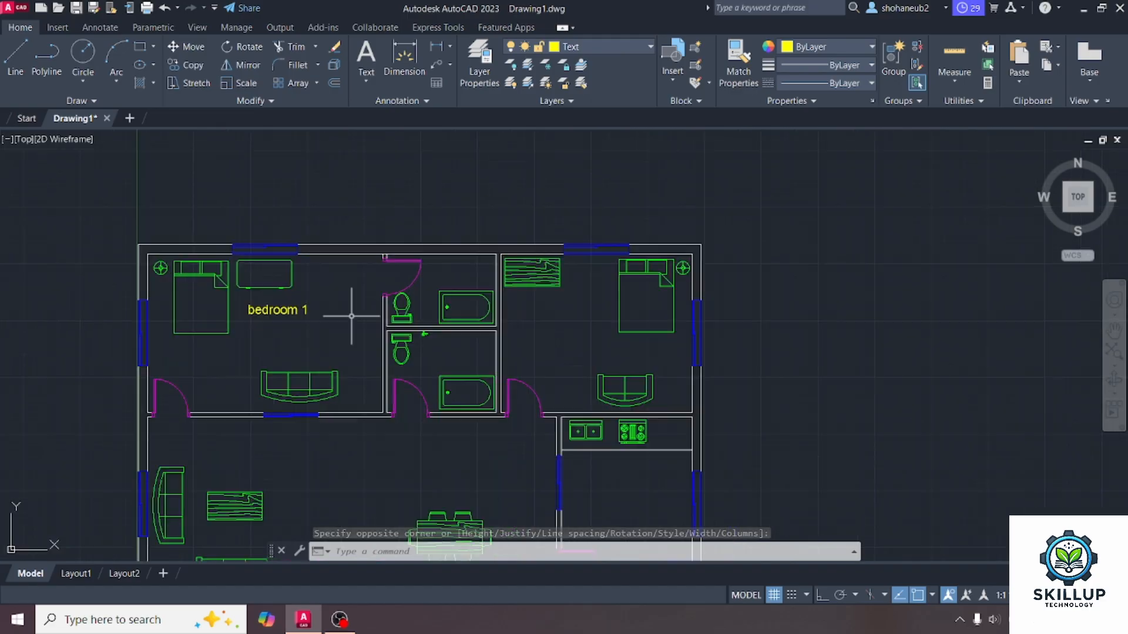
scroll(351, 316, "up", 2)
left_click(244, 303)
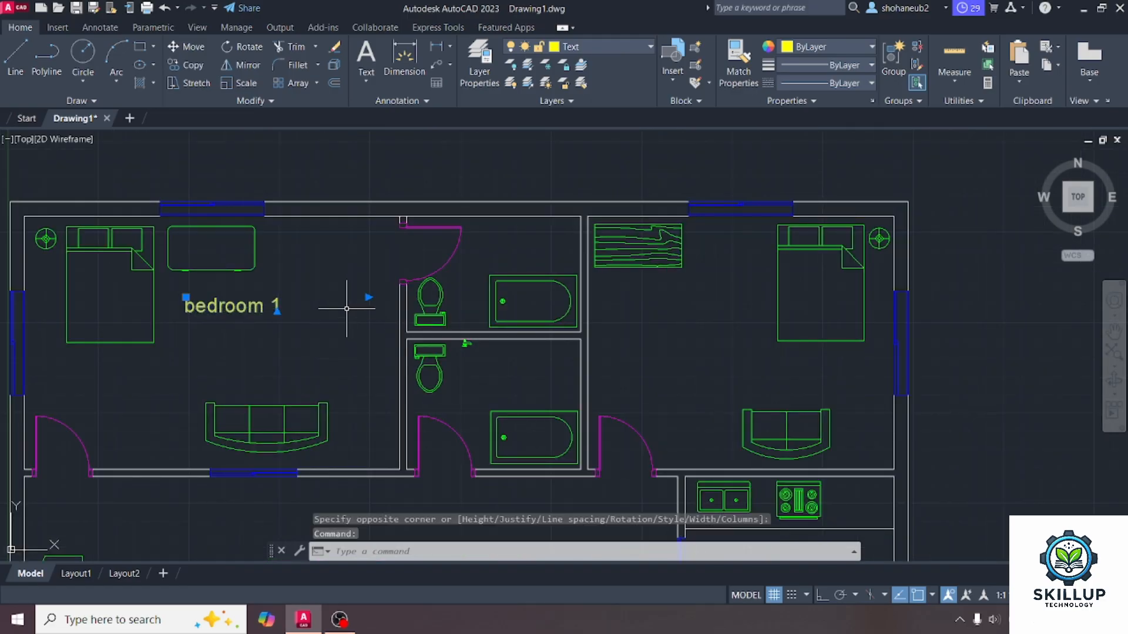
type("co")
key("Return")
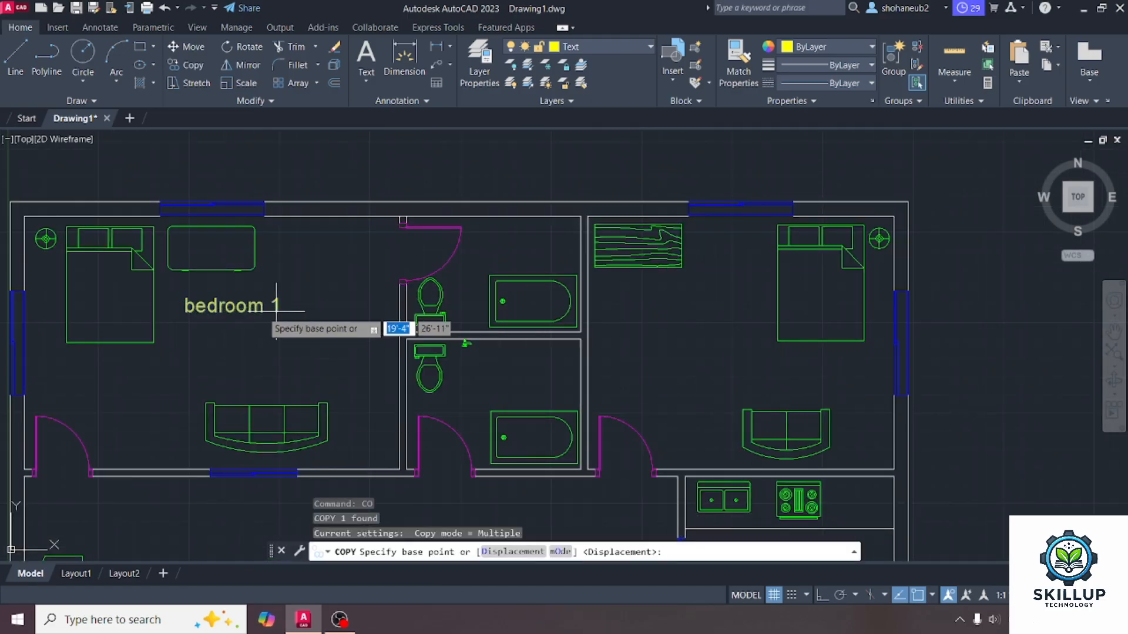
left_click(186, 313)
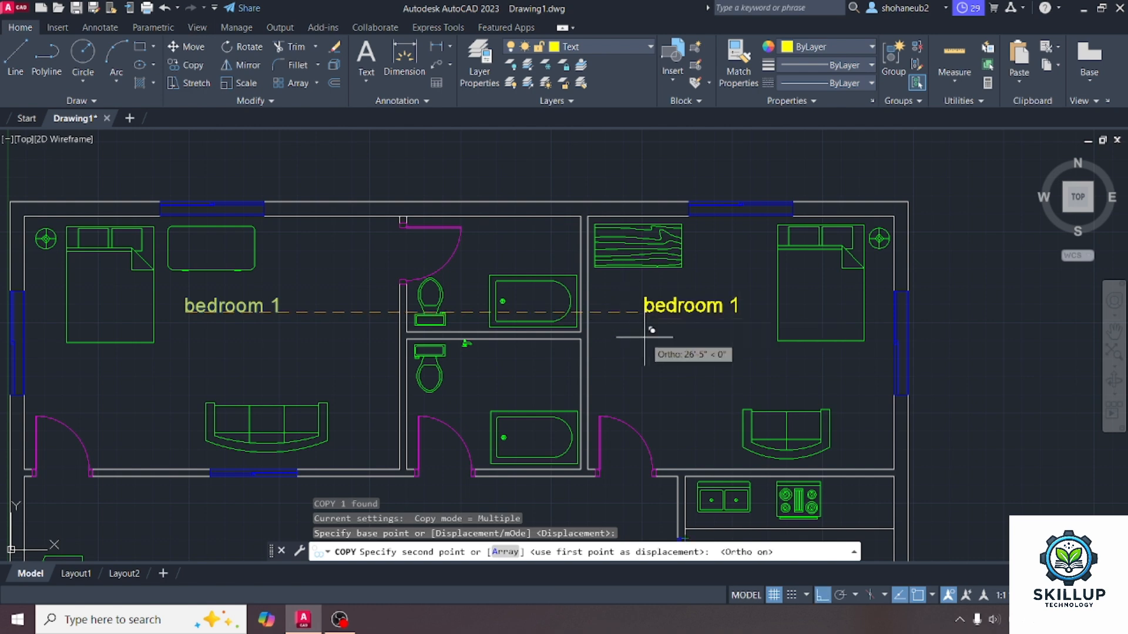
left_click(651, 329)
Place three more copies of the label: in the sitting area, above the dining table with Ortho off, and in the kitchen.
scroll(584, 231, "down", 3)
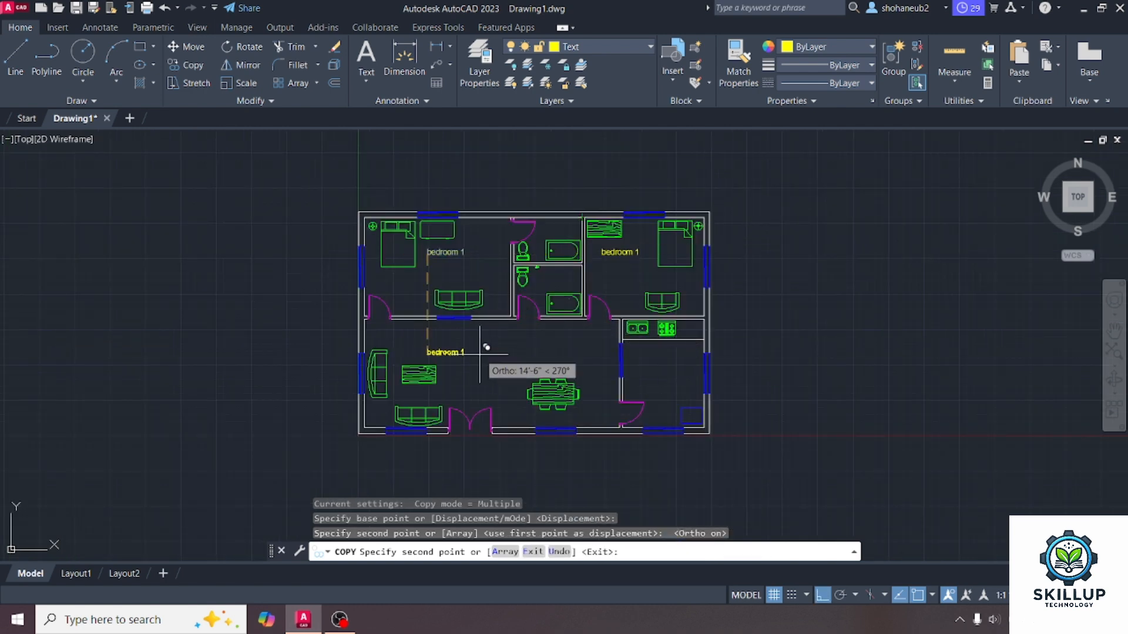
scroll(480, 353, "up", 4)
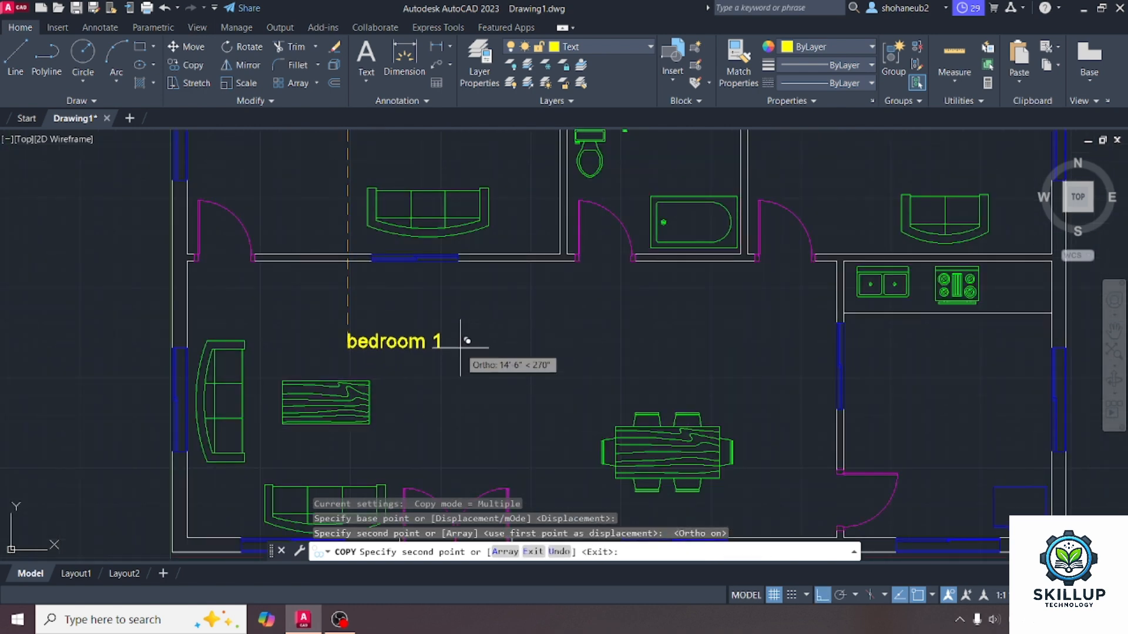
left_click(435, 342)
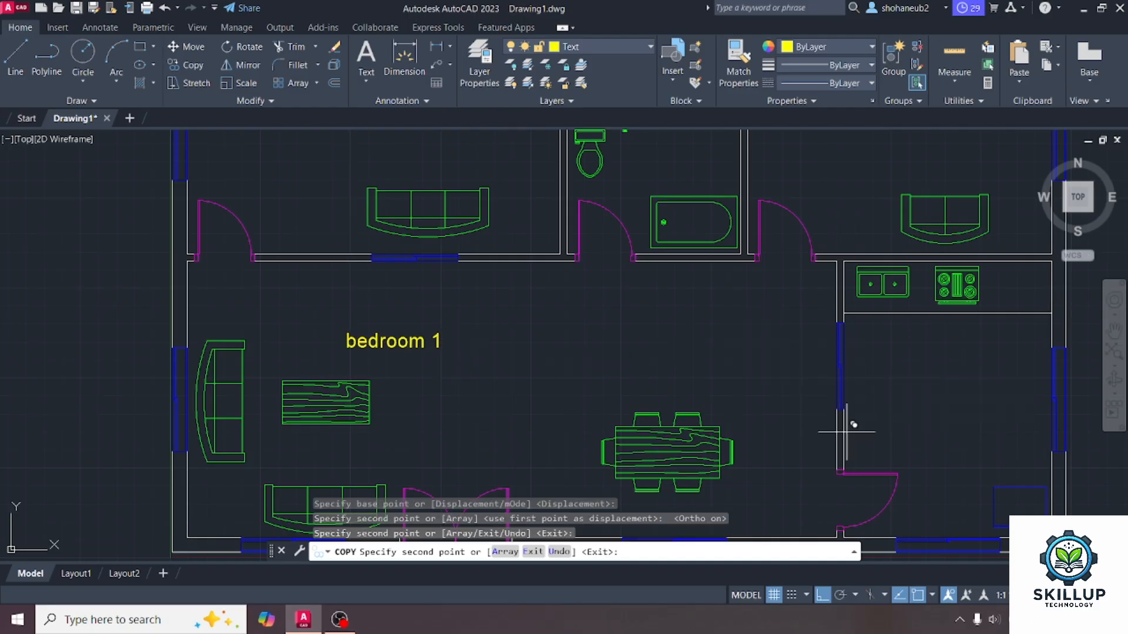
left_click(824, 595)
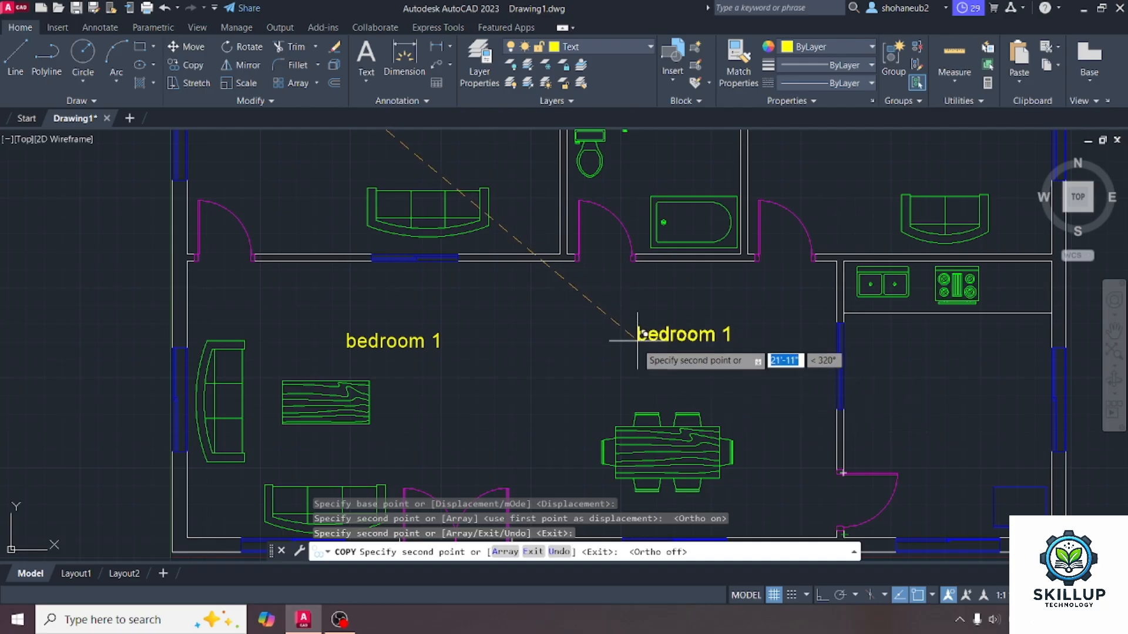
left_click(623, 370)
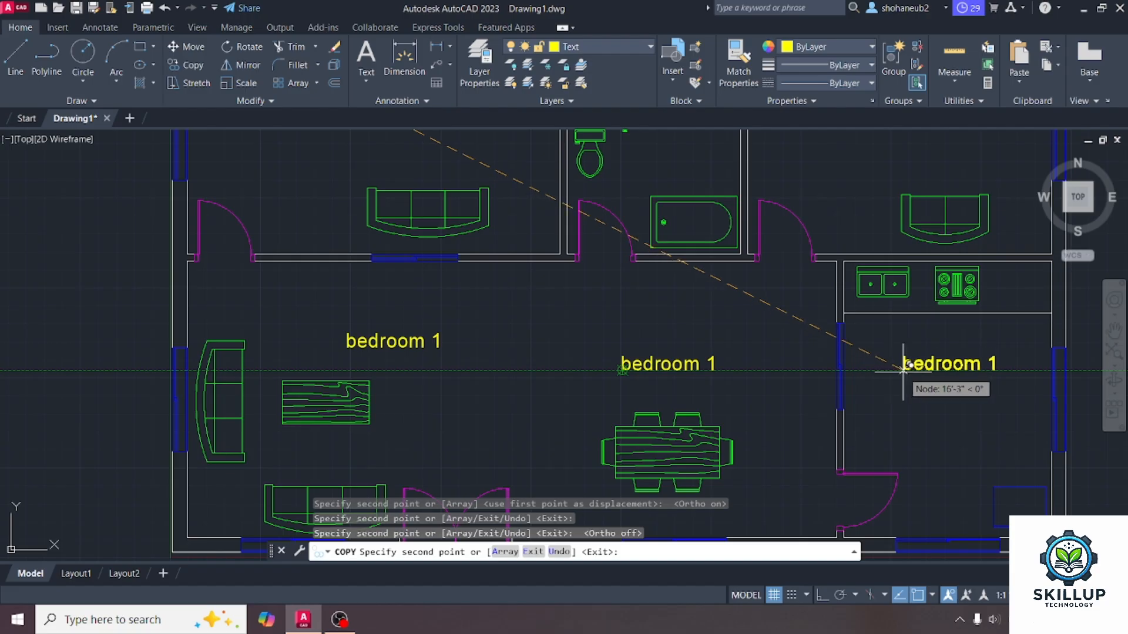
left_click(905, 364)
scroll(565, 325, "down", 4)
key("Escape")
Change the label in the upper-right bedroom to "bedroom 2".
scroll(658, 235, "up", 4)
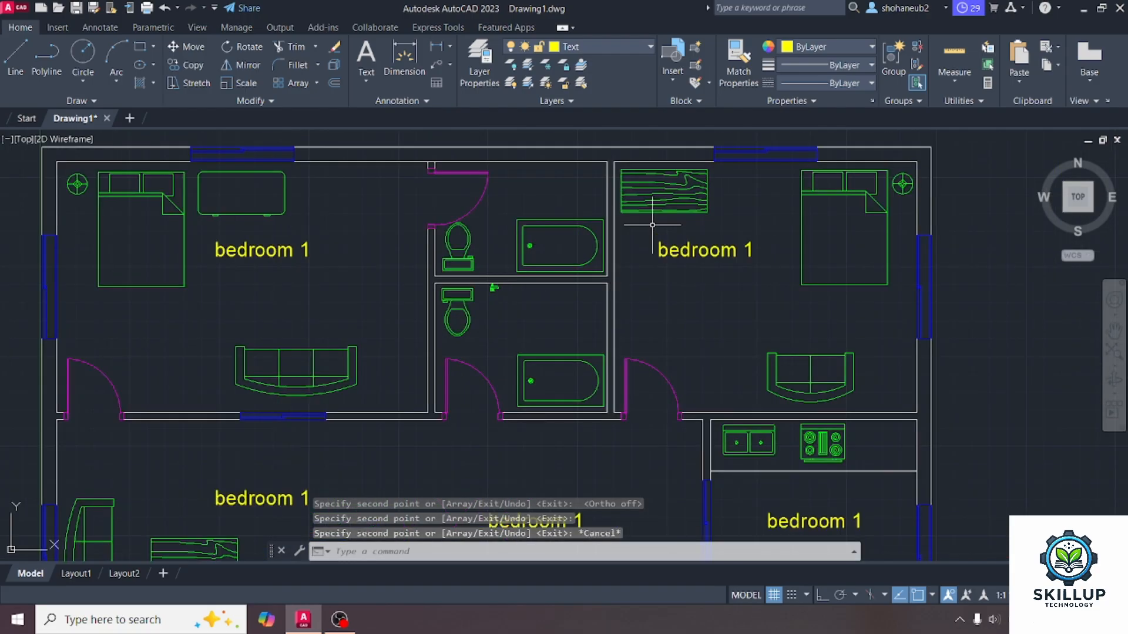
left_click(717, 258)
double_click(749, 254)
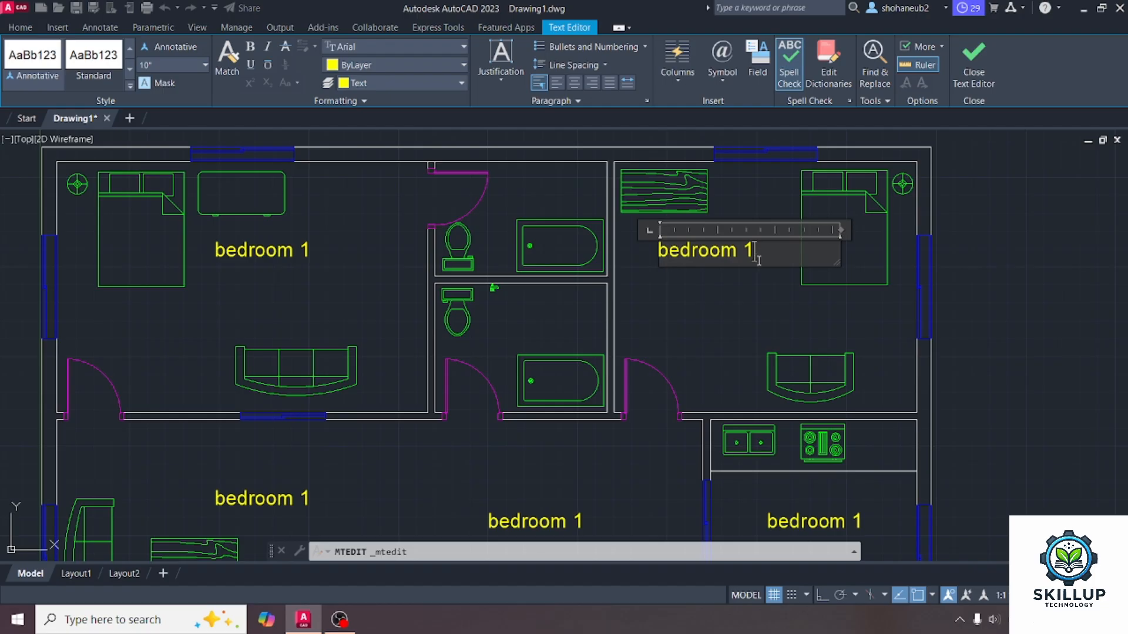
key("BackSpace")
type("2")
left_click(717, 297)
Replace the text of the copied label in the sitting area with "Drawing Room".
scroll(544, 172, "down", 2)
scroll(415, 398, "up", 2)
left_click(369, 379)
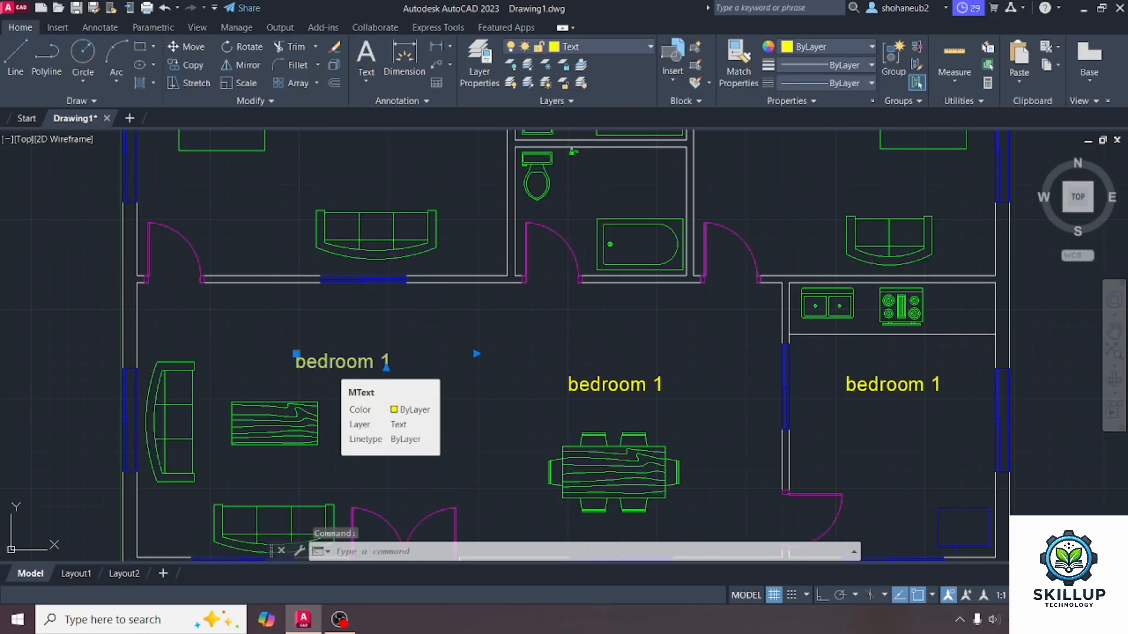
double_click(341, 361)
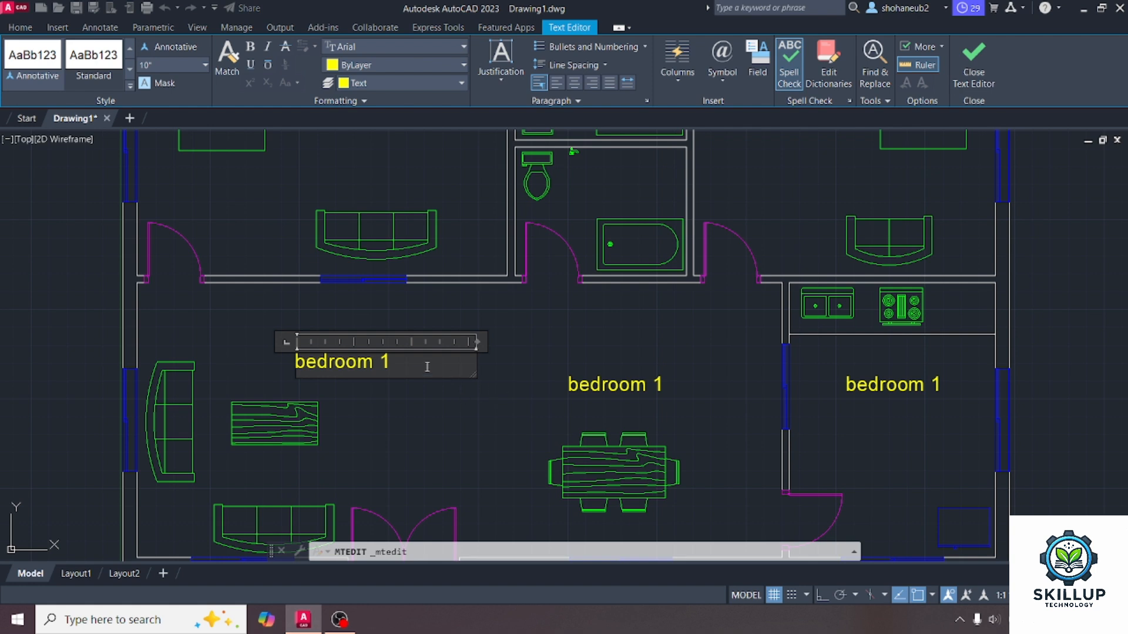
left_click_drag(392, 361, 288, 351)
type("D")
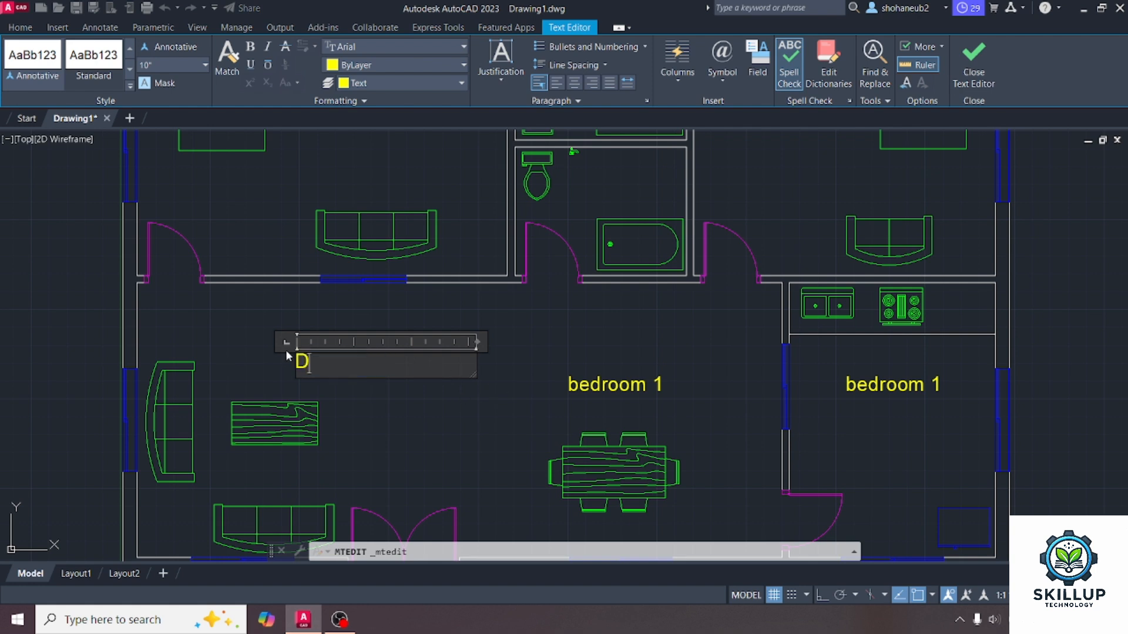
type("rawing R")
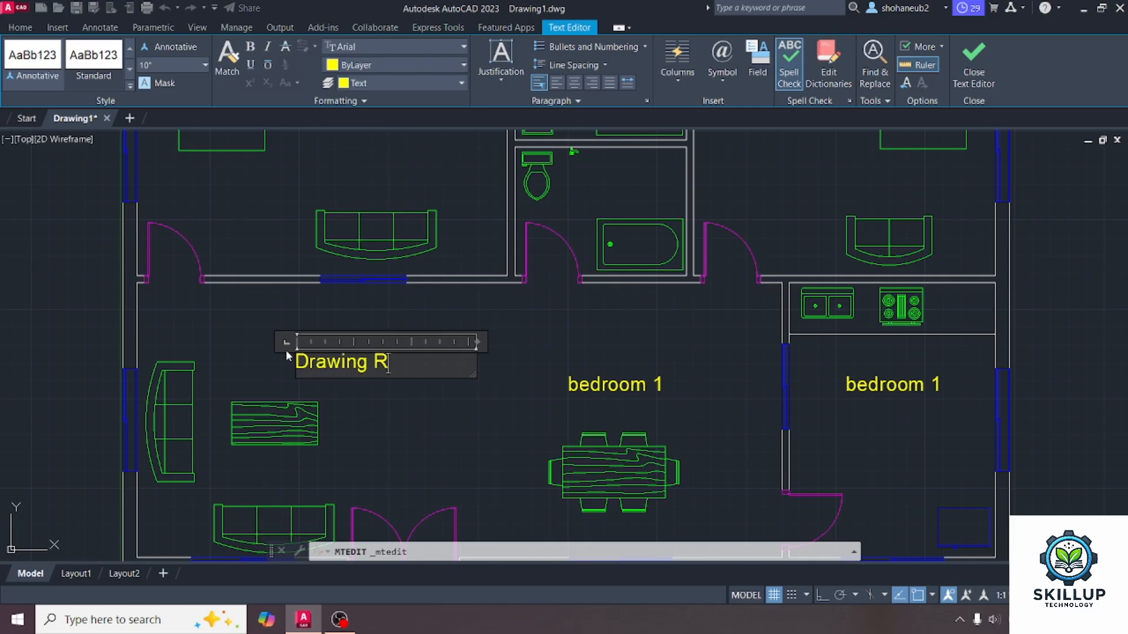
type("oom")
left_click(470, 418)
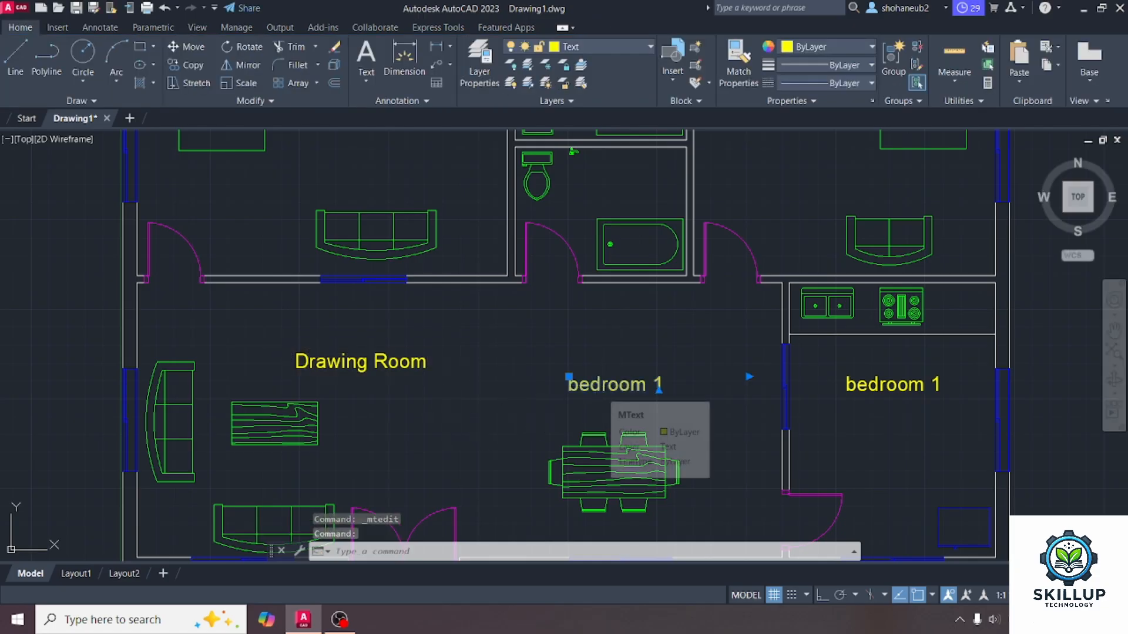
Replace the text of the copied label above the dining table with "Dining Area".
double_click(598, 385)
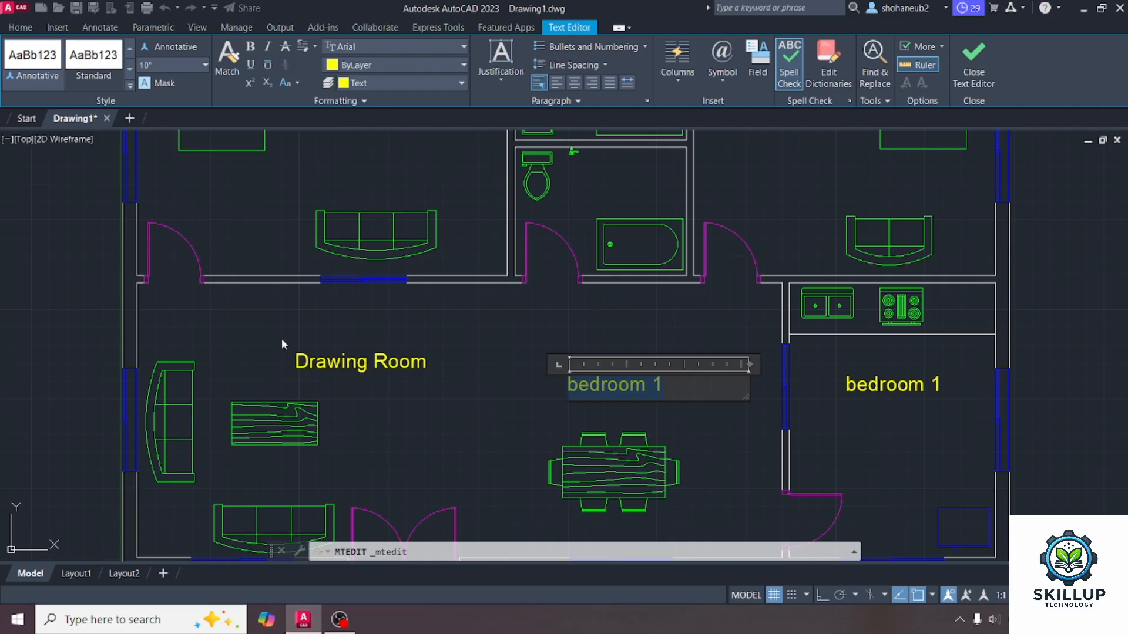
type("D")
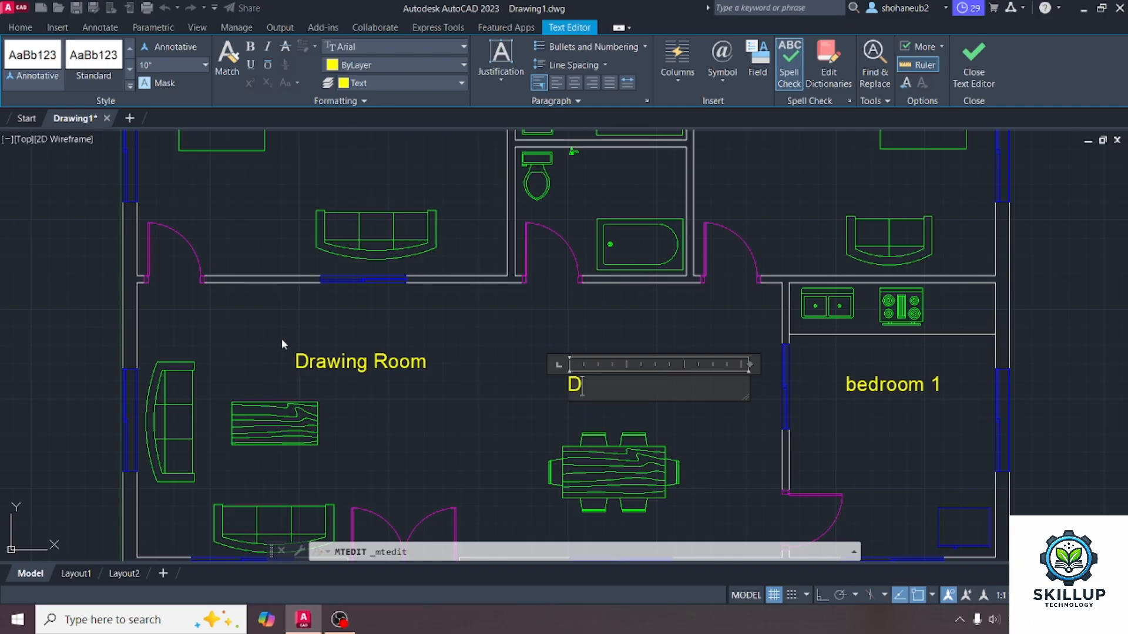
type("ining Area")
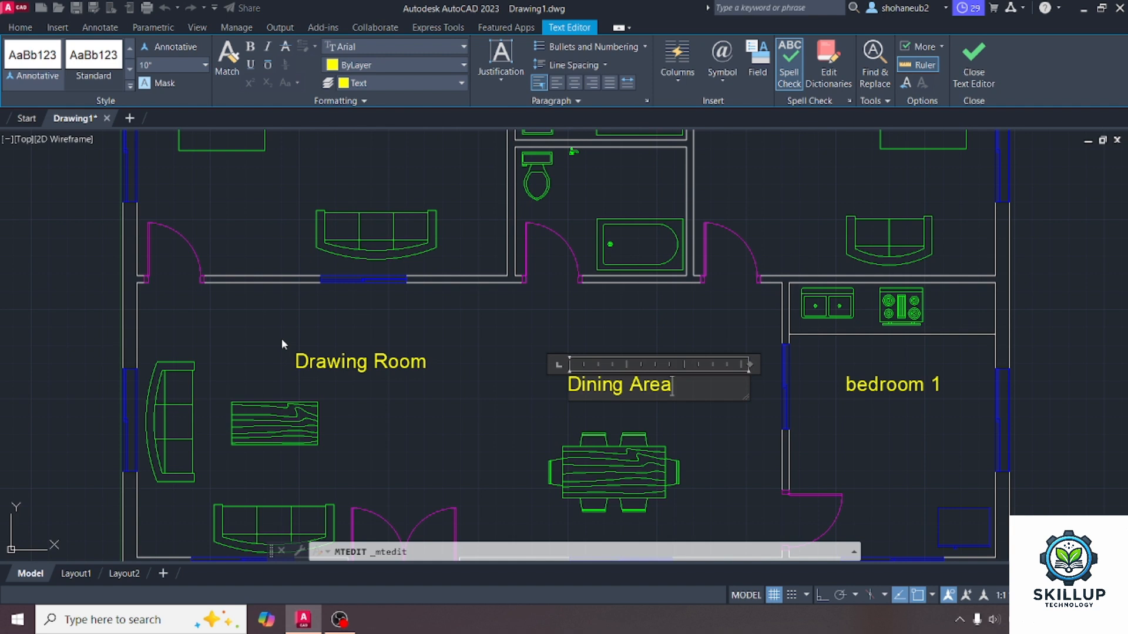
left_click(491, 431)
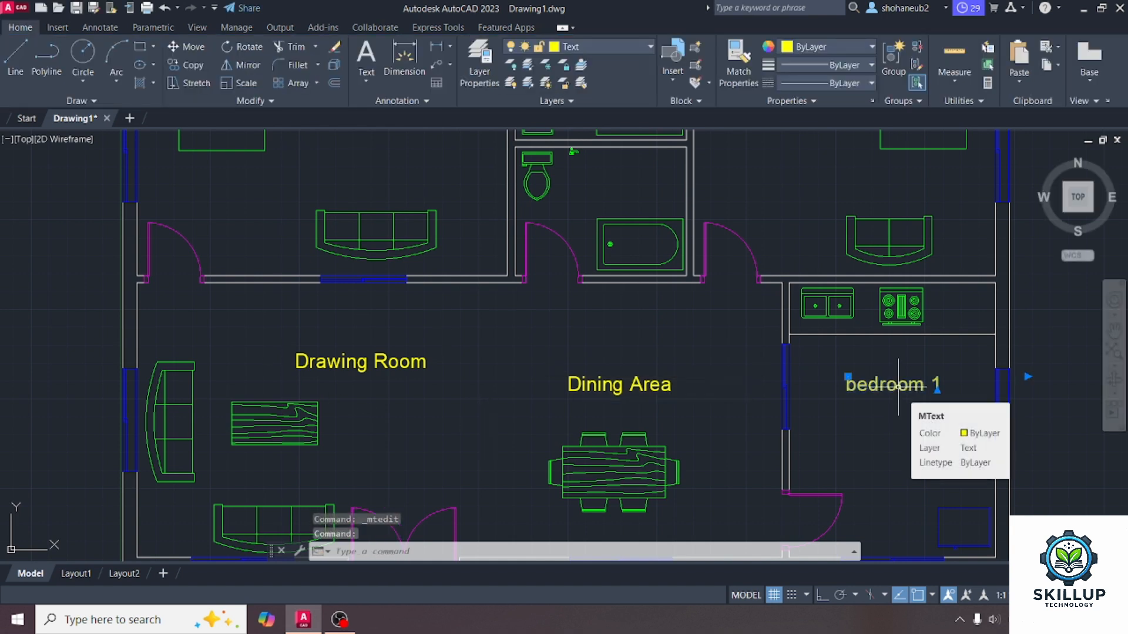
Change the copied label in the kitchen to read "Kitchen".
double_click(858, 383)
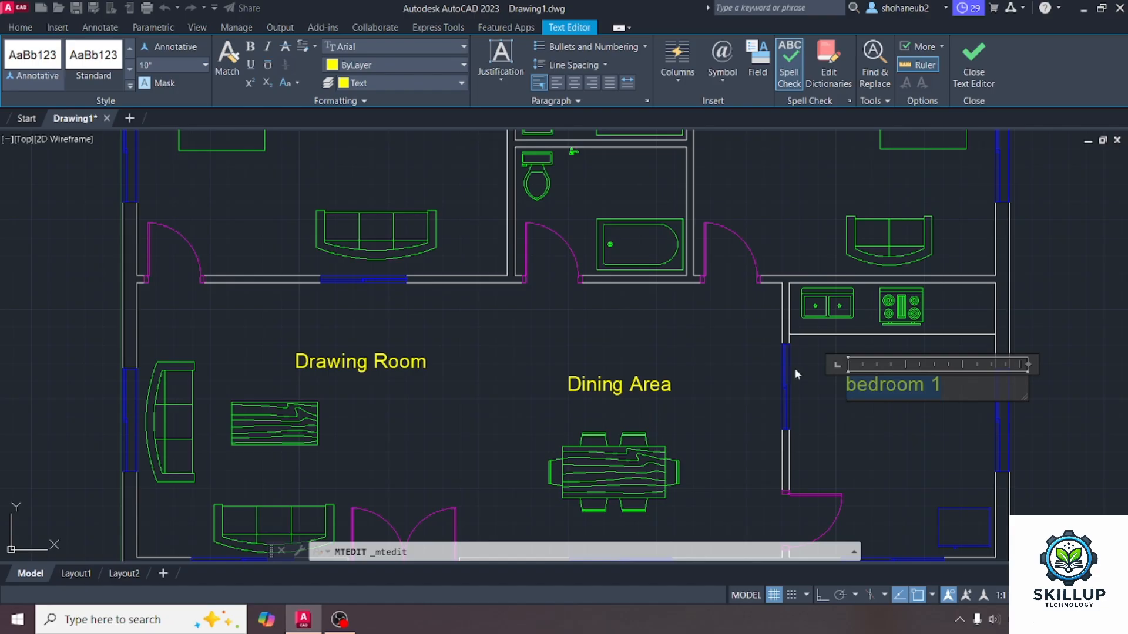
type("Ki")
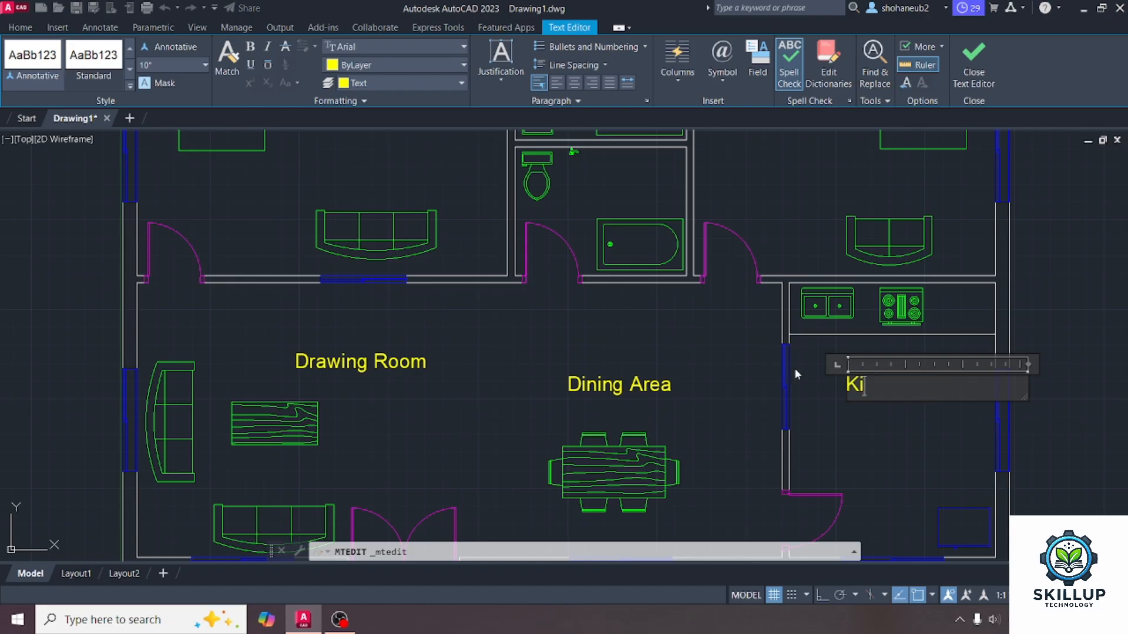
type("tchen")
left_click(836, 445)
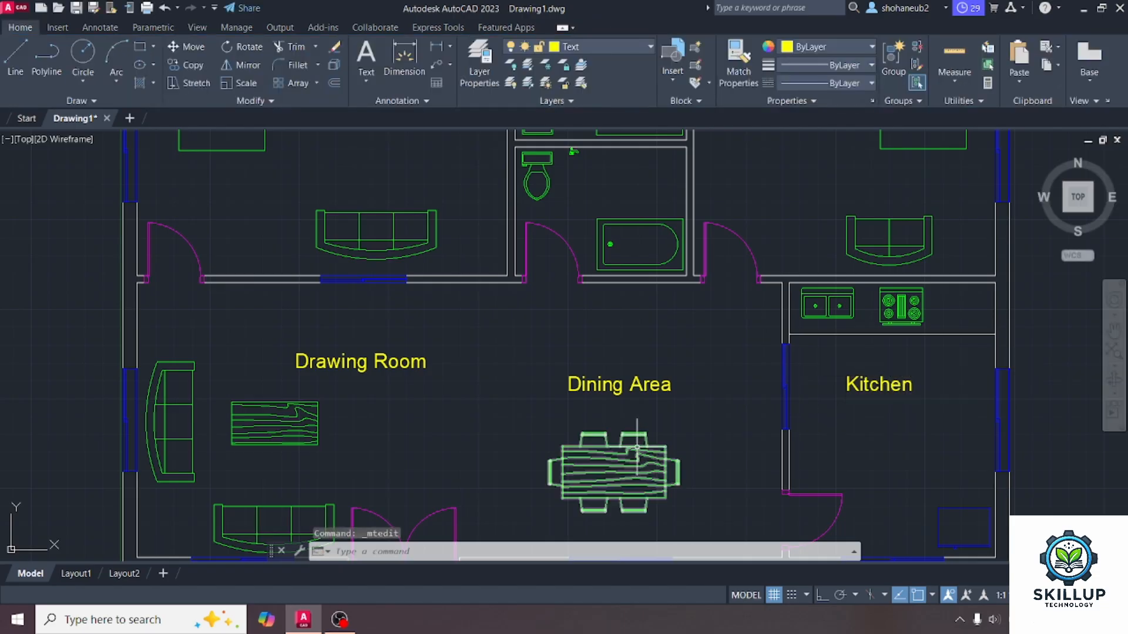
Copy the "Dining Area" label into the lower bathroom and the upper bathroom between the two bedrooms.
scroll(634, 446, "down", 2)
scroll(705, 341, "up", 2)
left_click(583, 462)
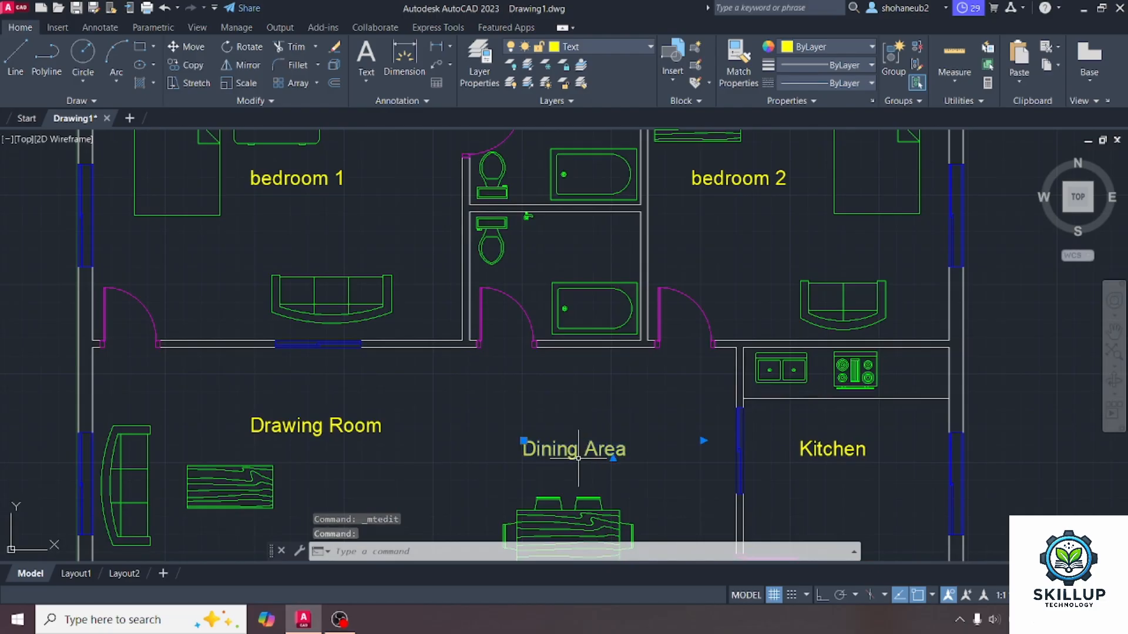
type("co")
key("Return")
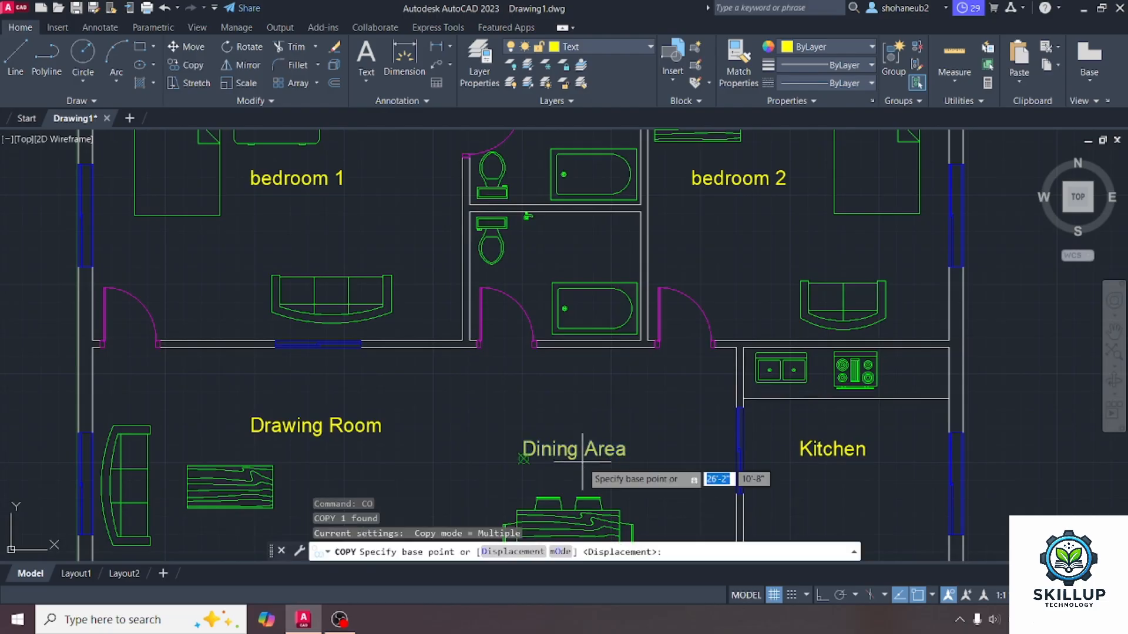
left_click(523, 459)
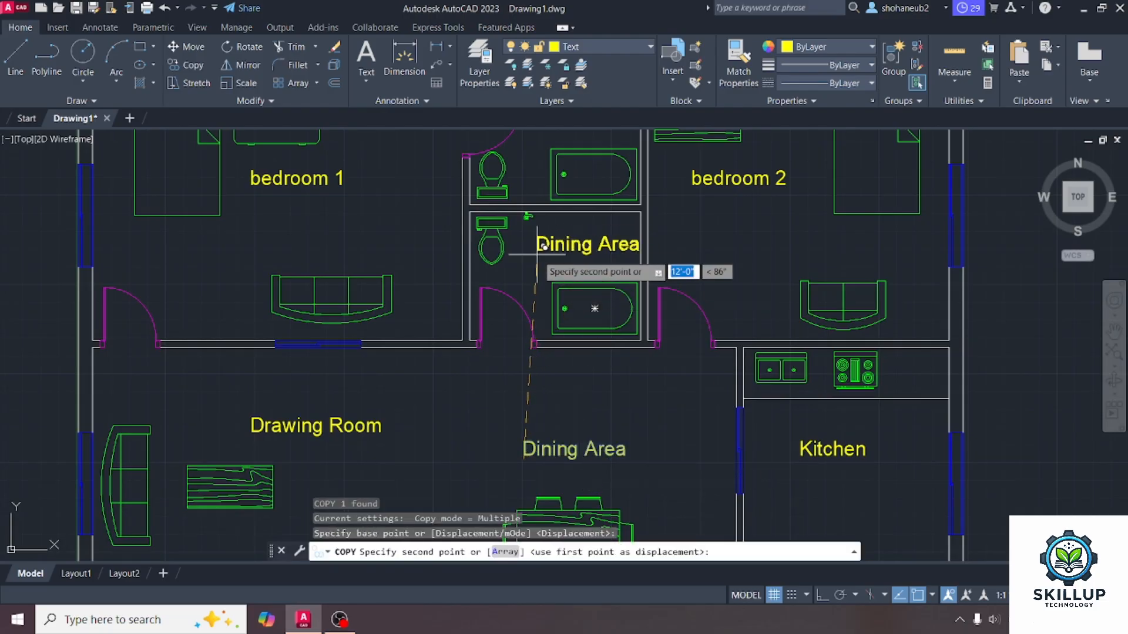
left_click(539, 252)
scroll(538, 288, "down", 2)
scroll(541, 199, "up", 2)
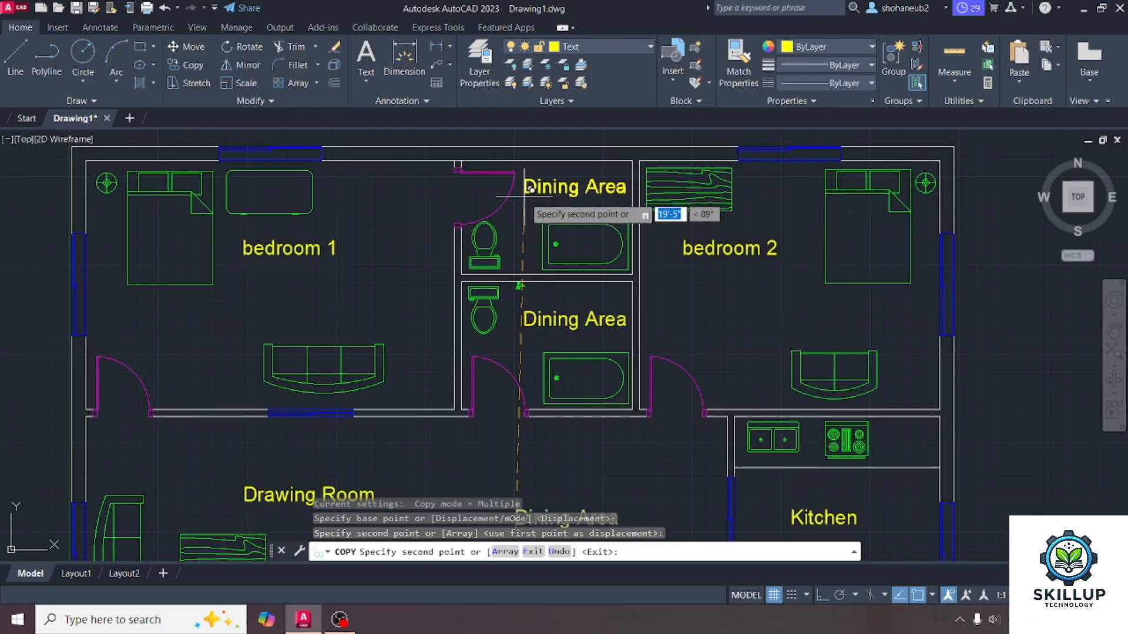
left_click(525, 189)
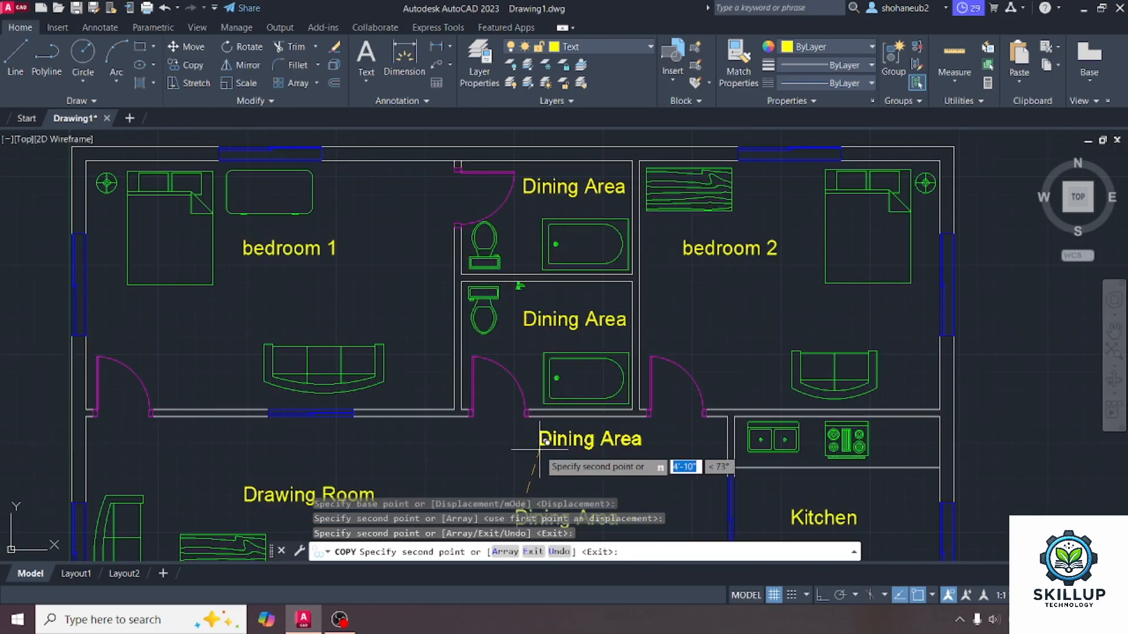
key("Escape")
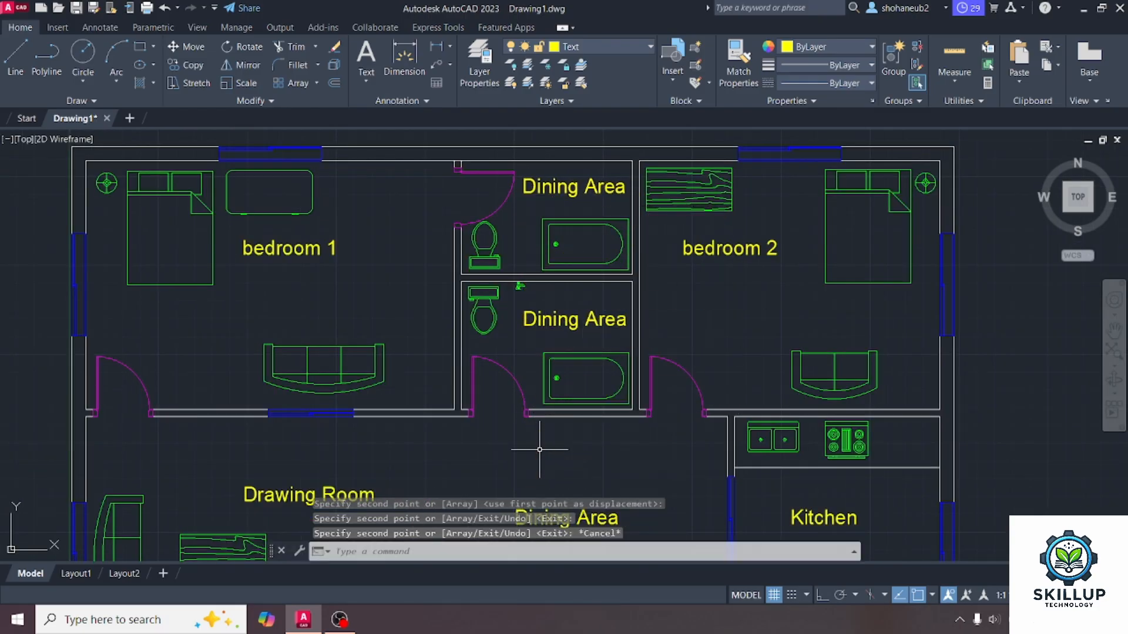
Replace the copied label's text in the lower bathroom with "Toilet 1".
left_click(549, 320)
double_click(564, 320)
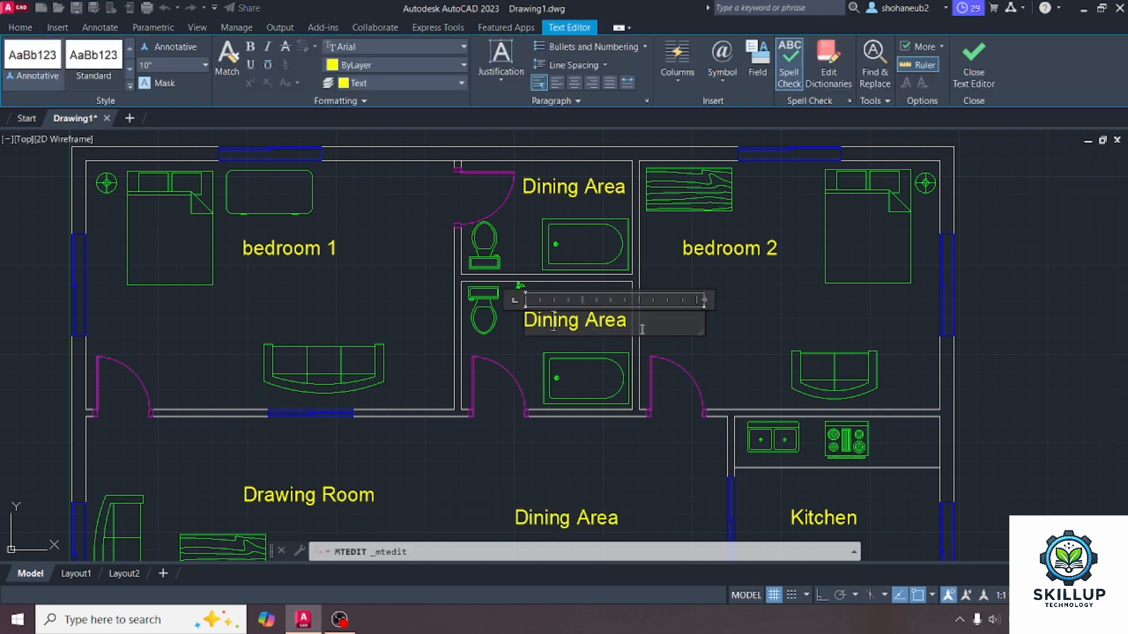
type("To")
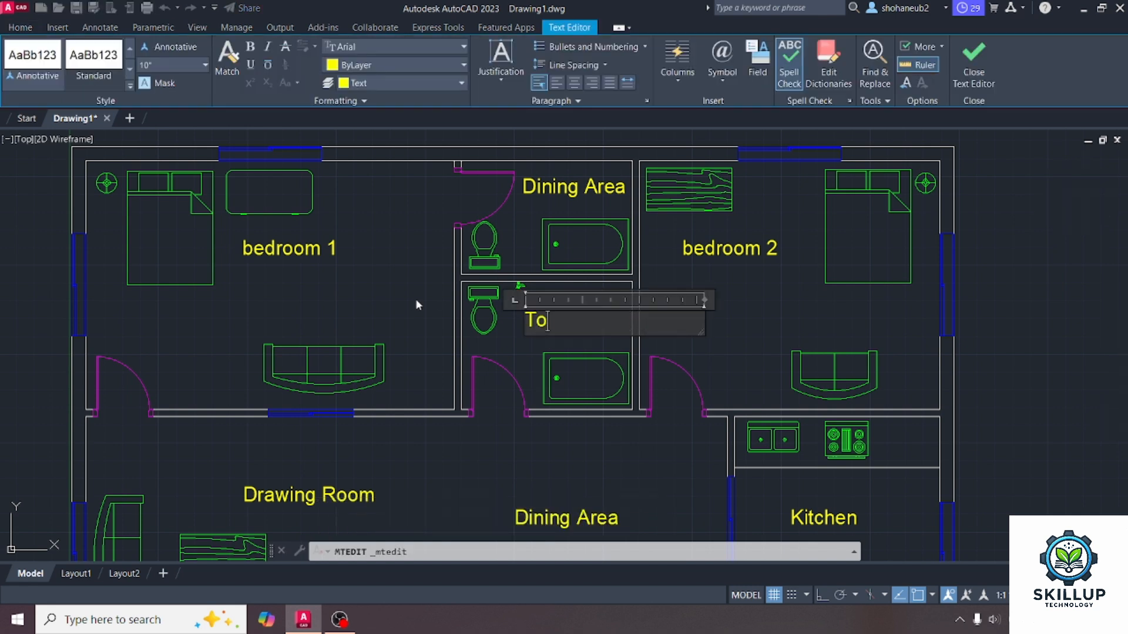
type("ilet 1")
left_click(671, 341)
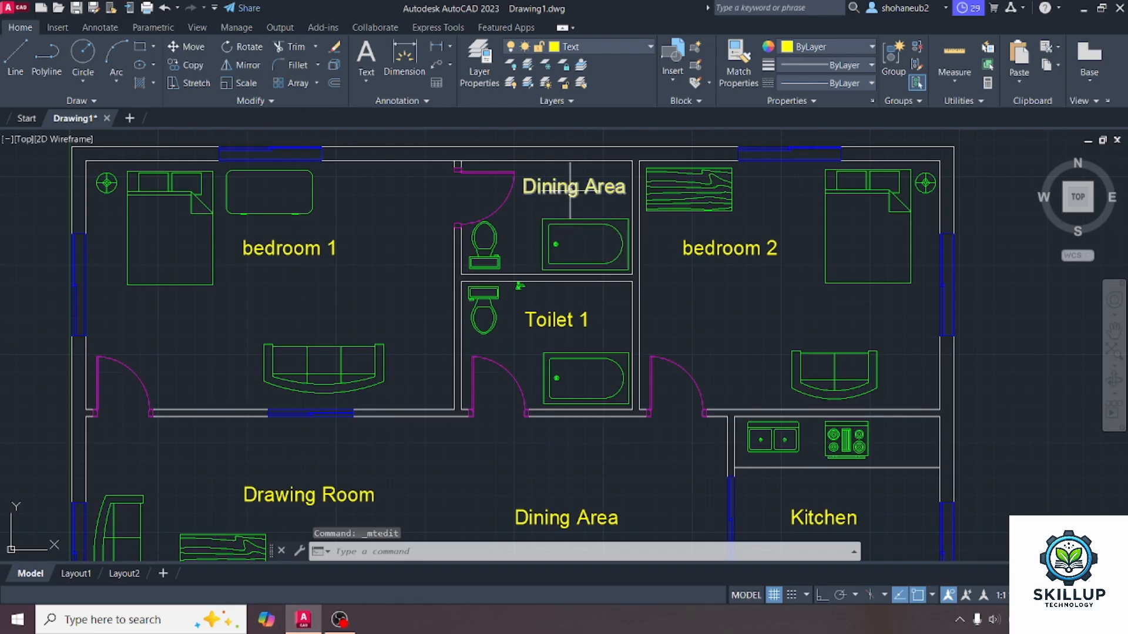
Replace the copied label's text in the upper bathroom with "Toilet 2".
left_click(573, 188)
double_click(572, 188)
left_click_drag(625, 188, 515, 171)
type("Toi")
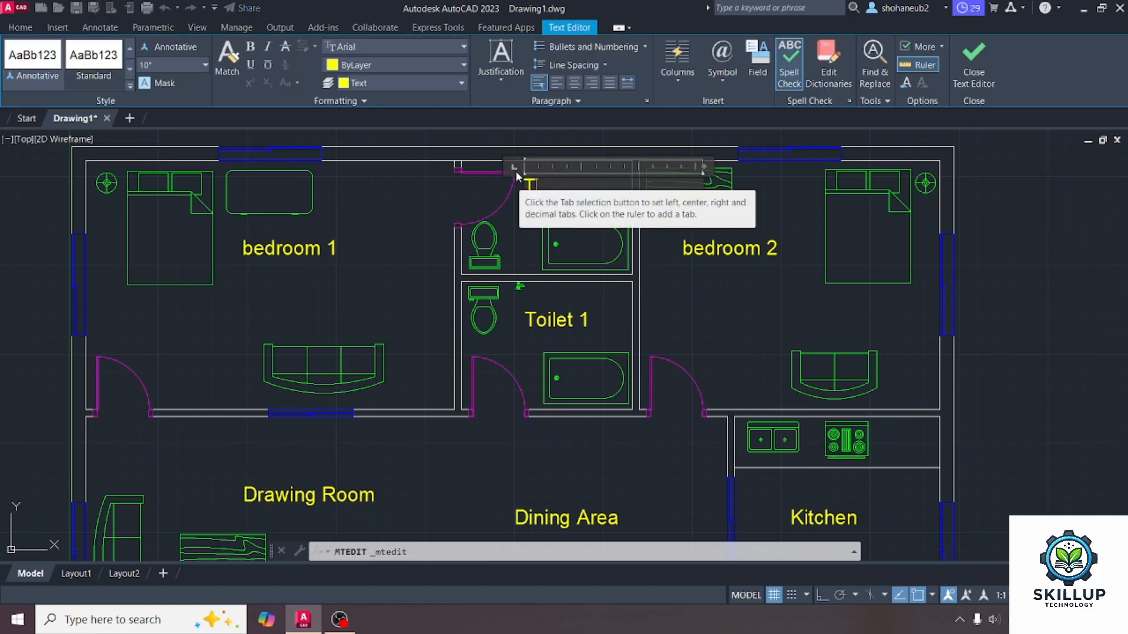
type("tet")
key("BackSpace")
type("2")
left_click(674, 315)
Create a layer named "Dis" with the colour white and make it the current layer.
scroll(708, 253, "down", 2)
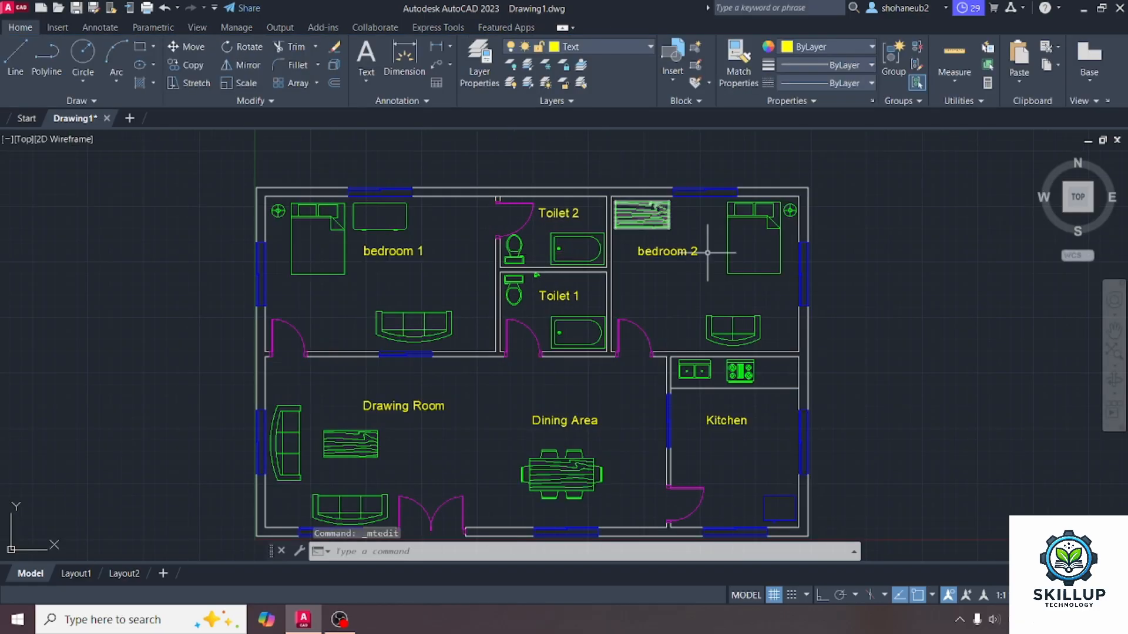
middle_click_drag(856, 373, 830, 327)
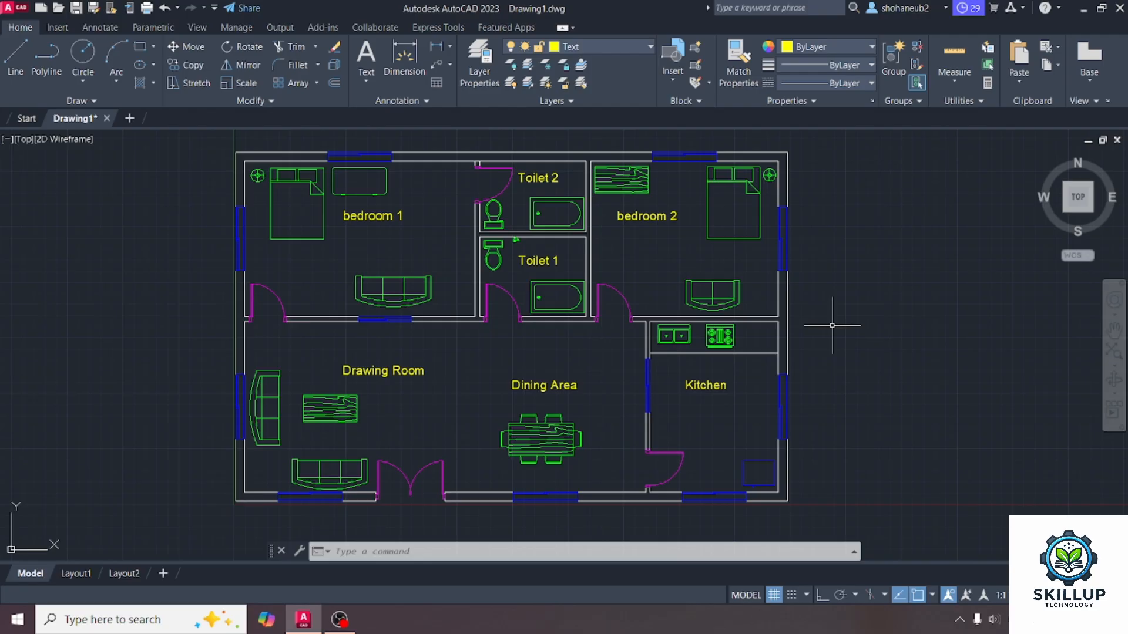
scroll(832, 325, "up", 2)
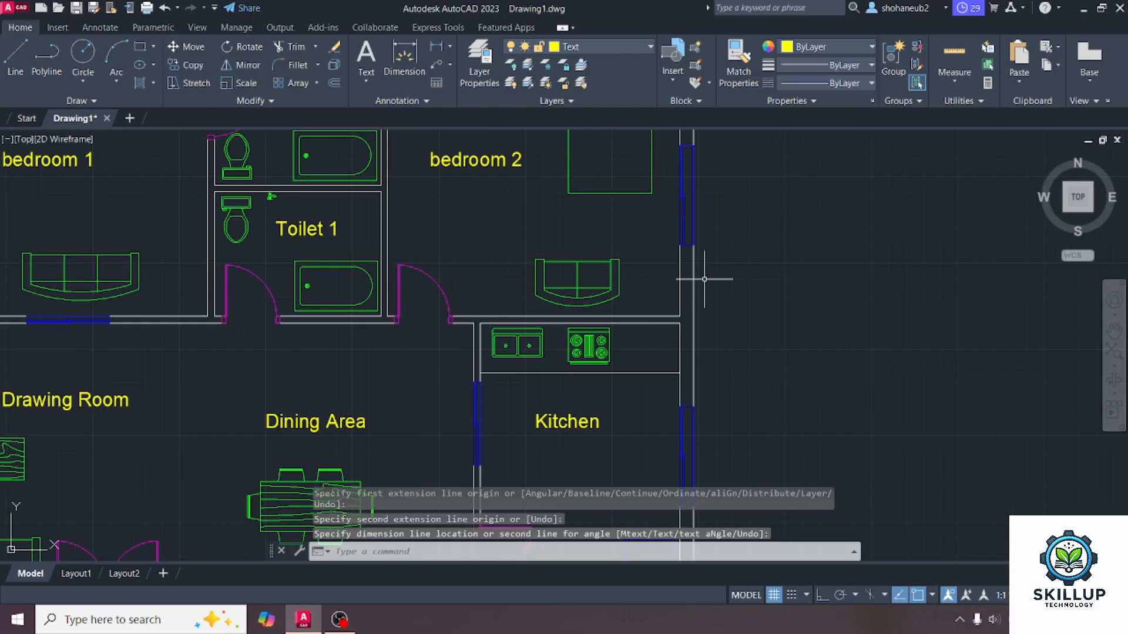
left_click(473, 61)
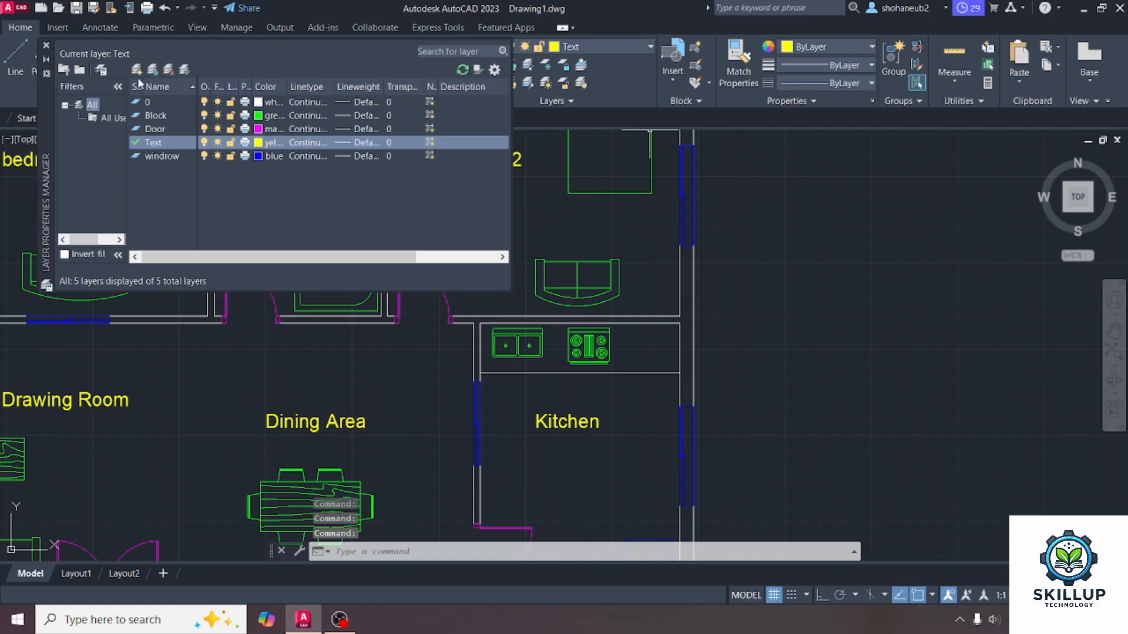
left_click(136, 69)
type("Dis")
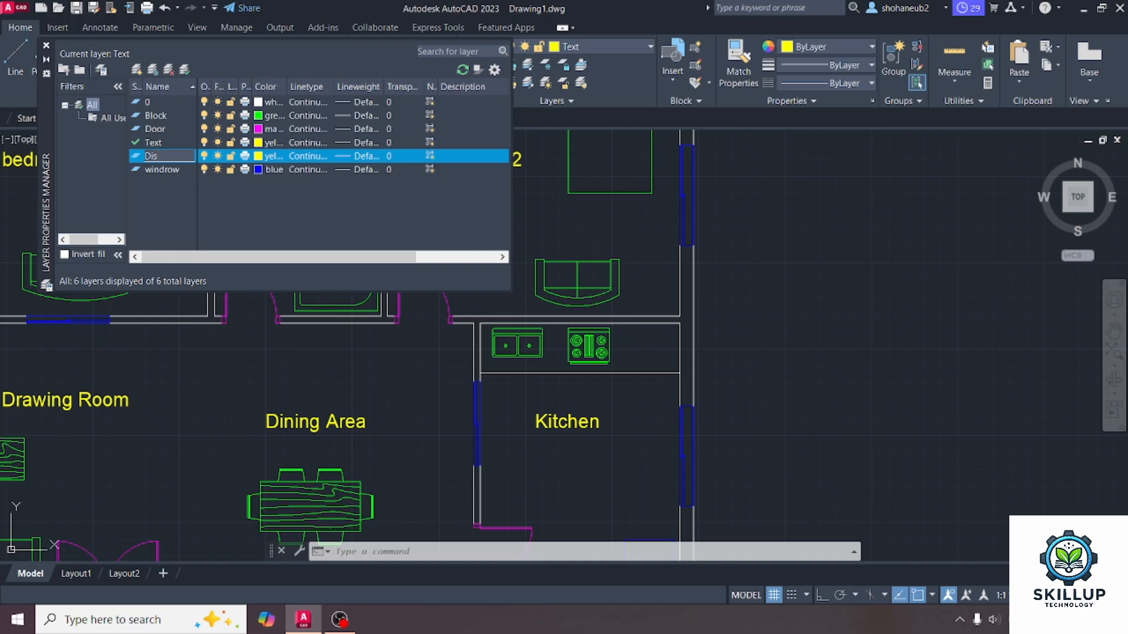
left_click(263, 156)
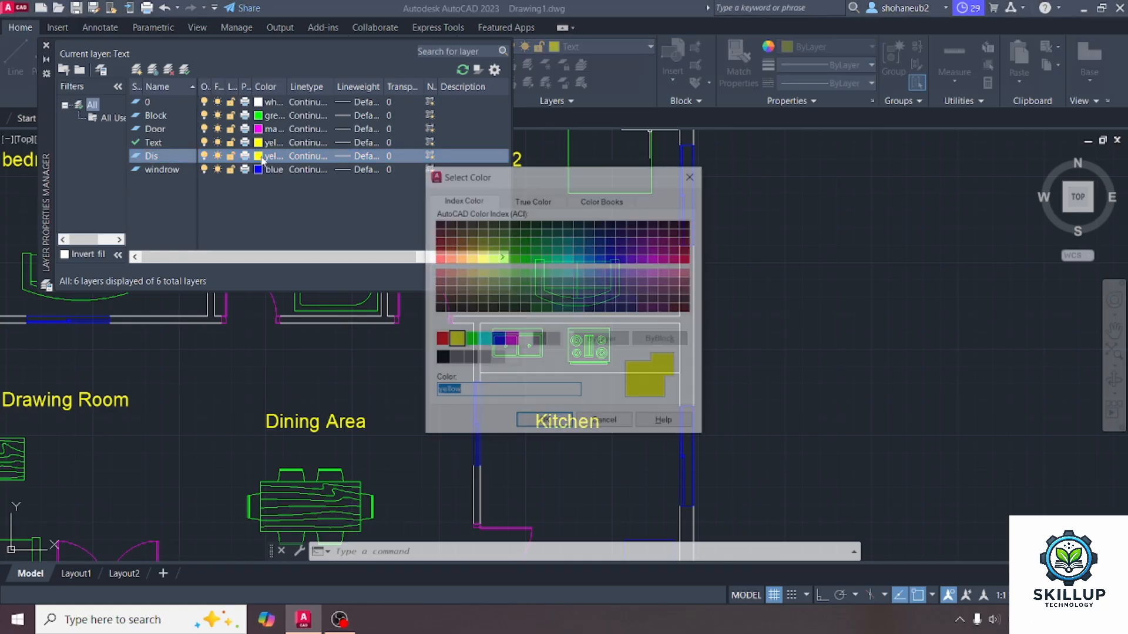
left_click(525, 340)
left_click(544, 423)
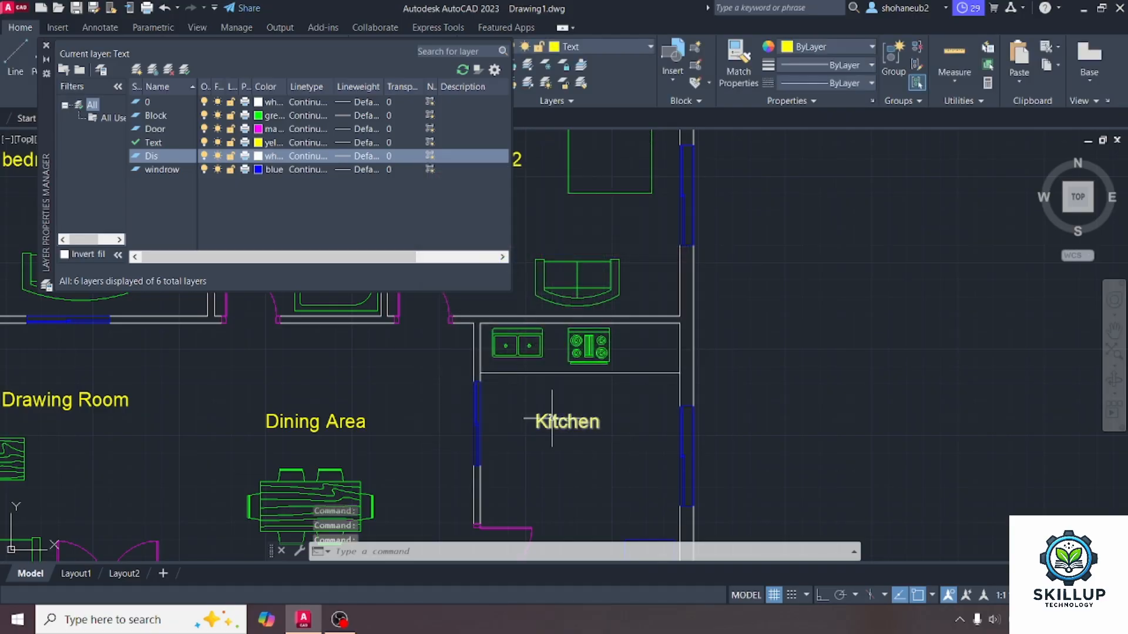
left_click(46, 46)
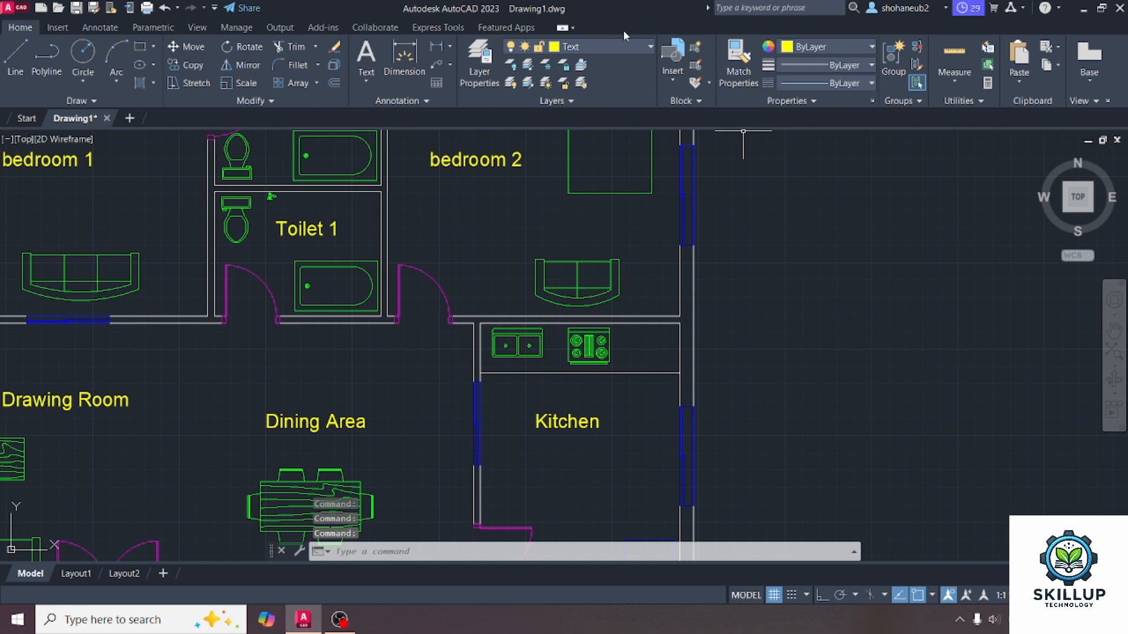
left_click(619, 47)
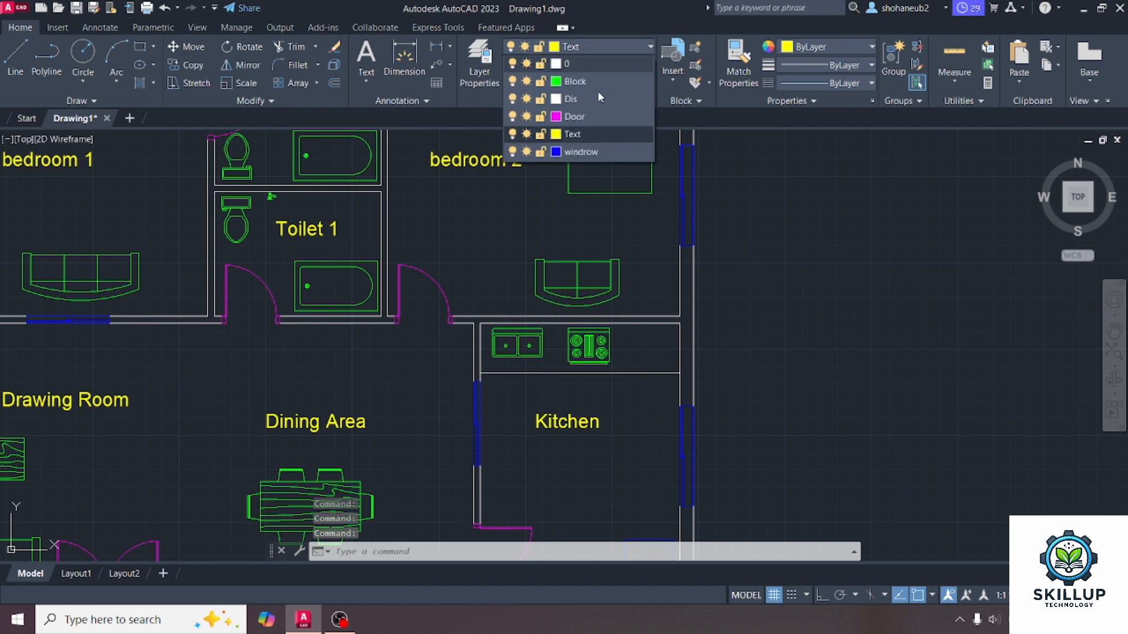
left_click(585, 98)
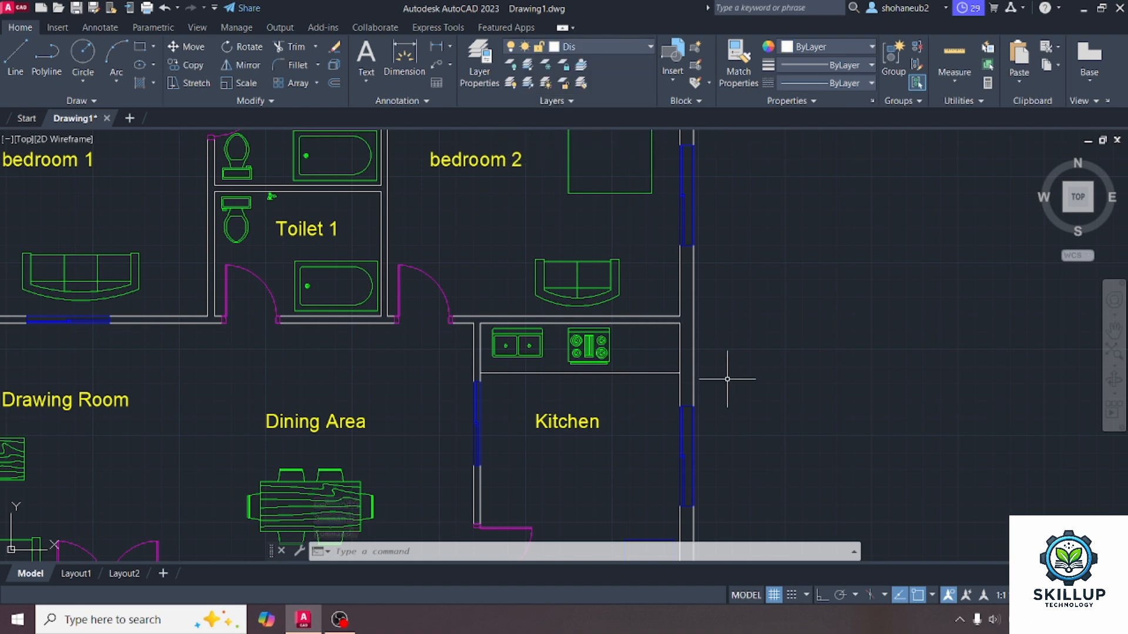
Dimension the full outer length of the plan's right exterior wall from corner to corner, placing the dimension line just outside the wall.
scroll(726, 376, "down", 5)
scroll(711, 390, "up", 3)
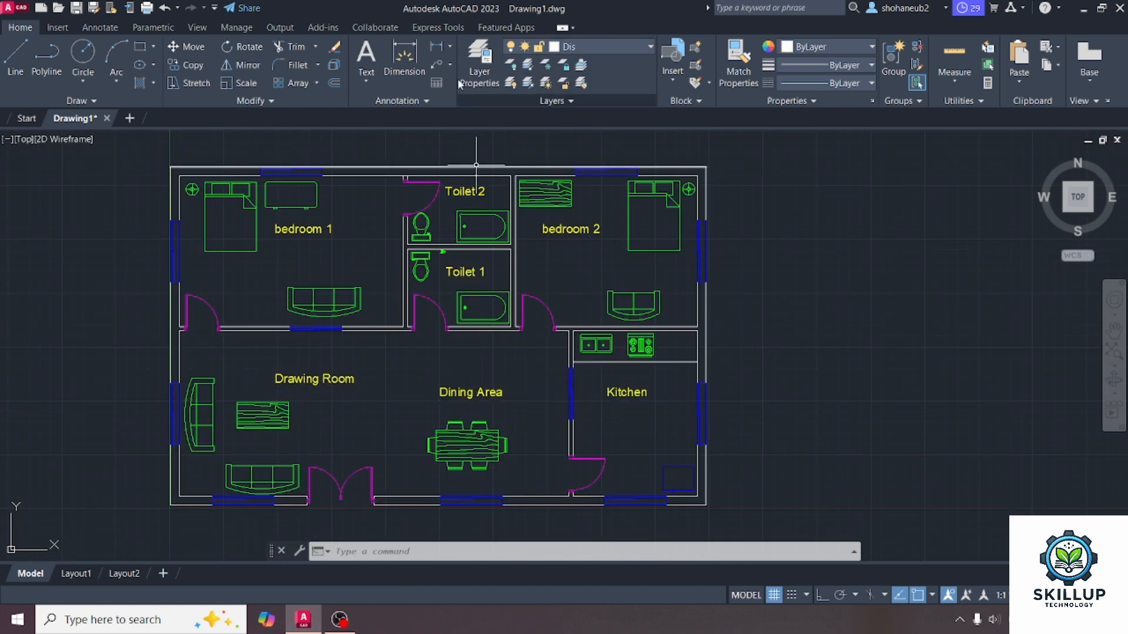
left_click(397, 63)
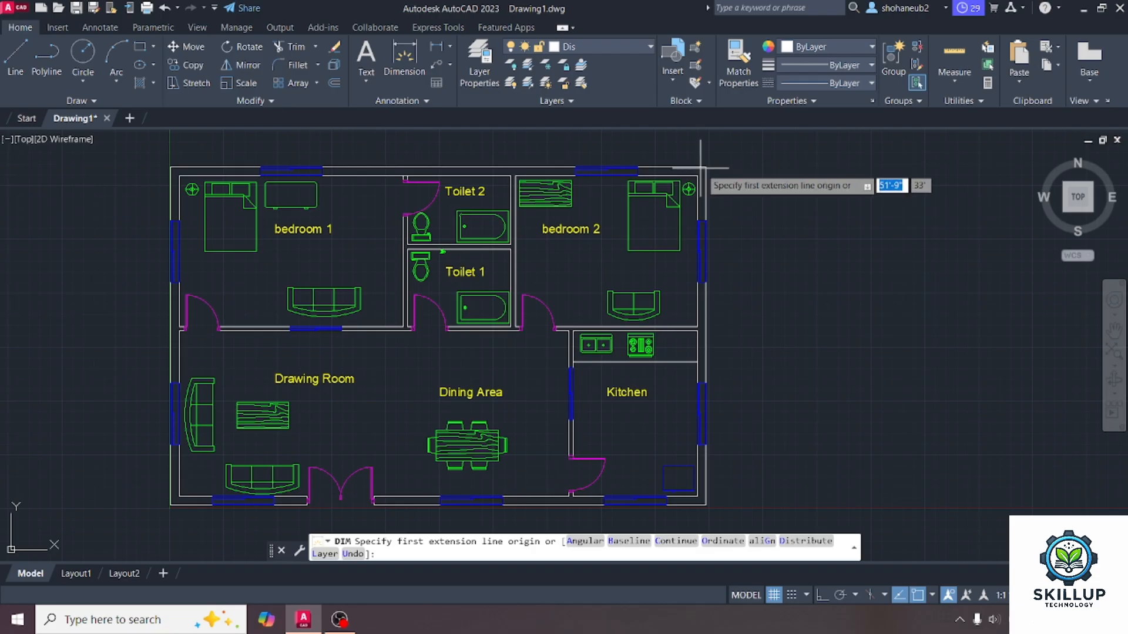
left_click(705, 168)
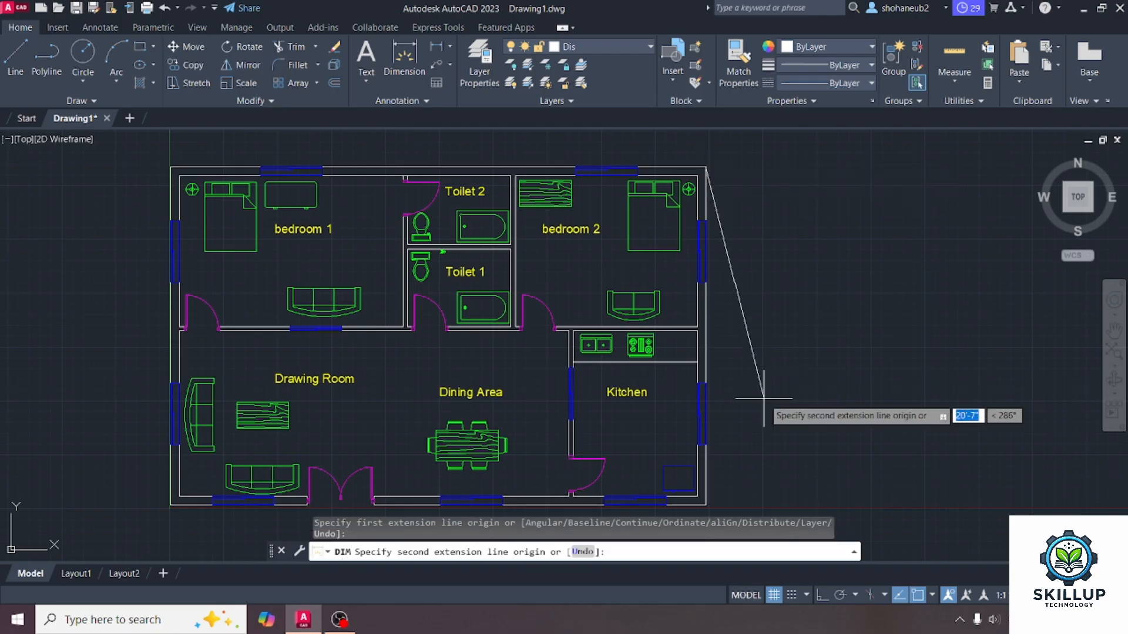
left_click(706, 505)
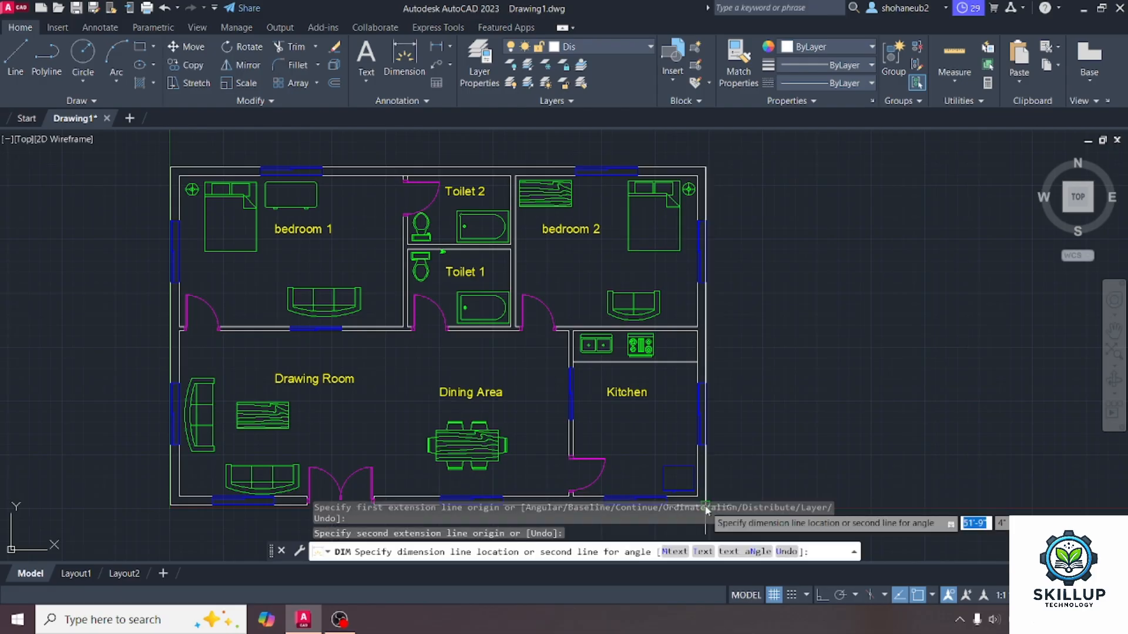
left_click(723, 355)
scroll(735, 332, "up", 8)
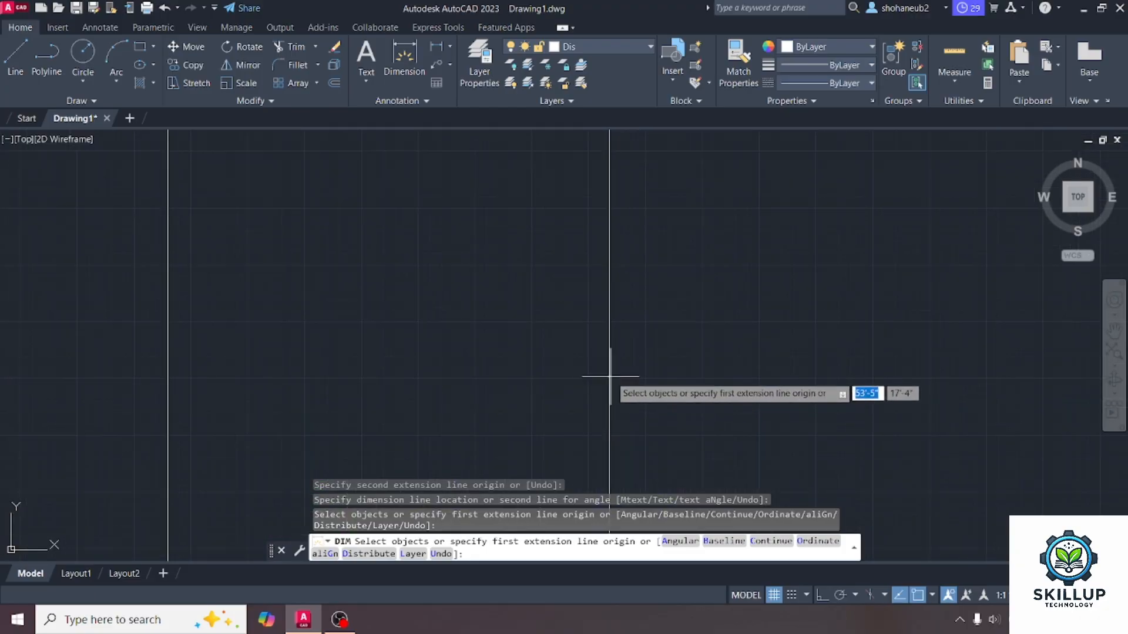
scroll(594, 380, "up", 3)
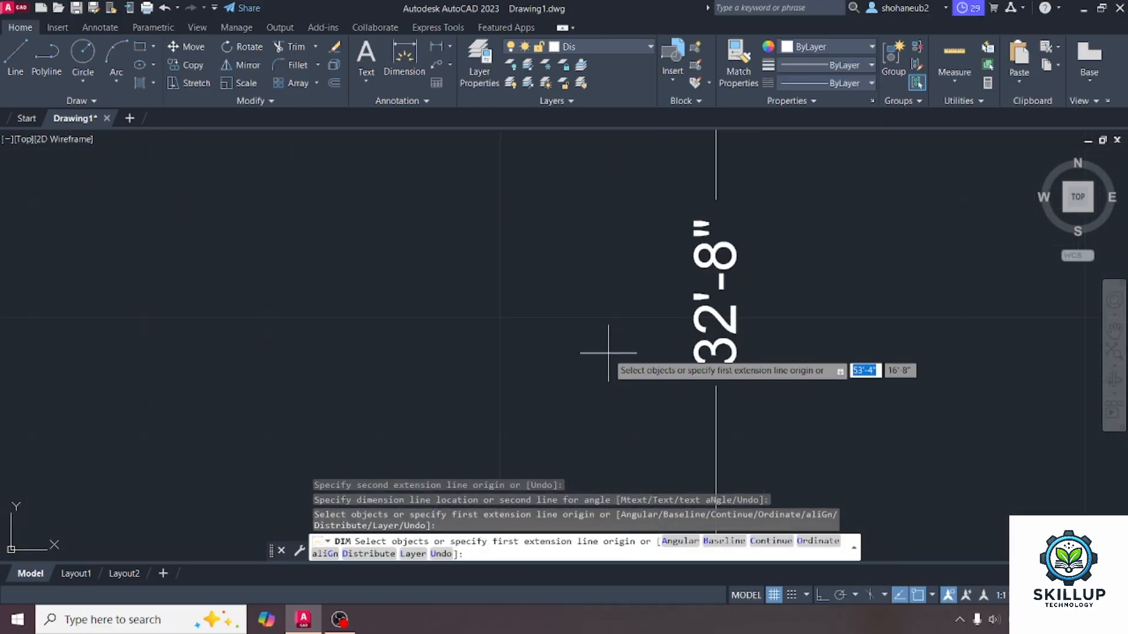
scroll(608, 353, "down", 6)
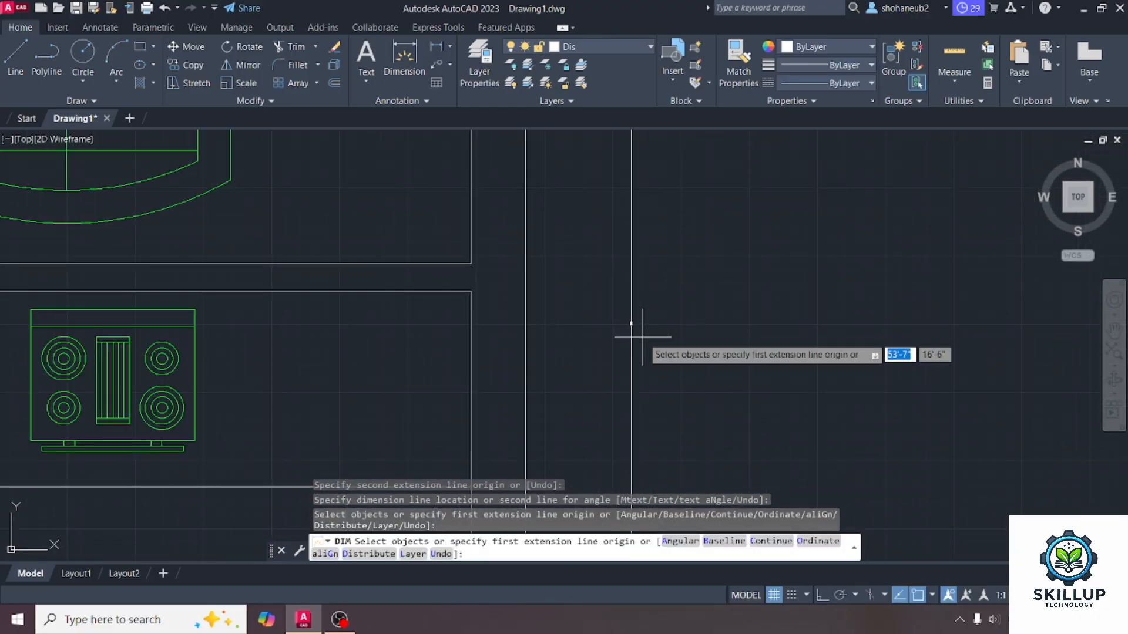
scroll(682, 366, "down", 4)
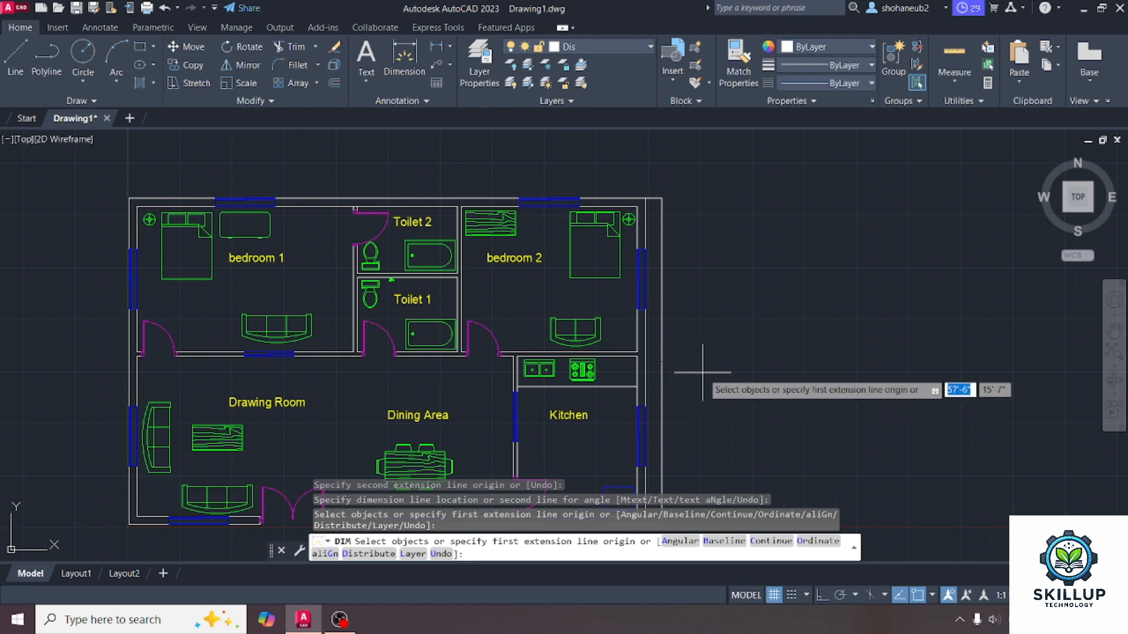
Set the Standard dimension style's text height to 0'-5.18" and make the style current.
key("Return")
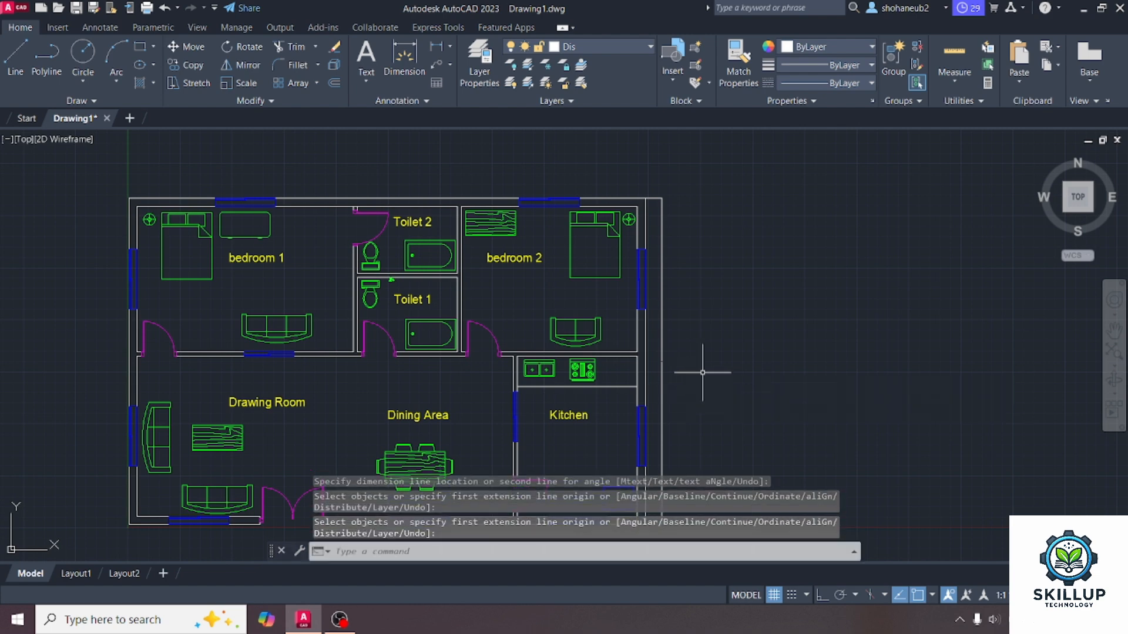
type("D")
key("Return")
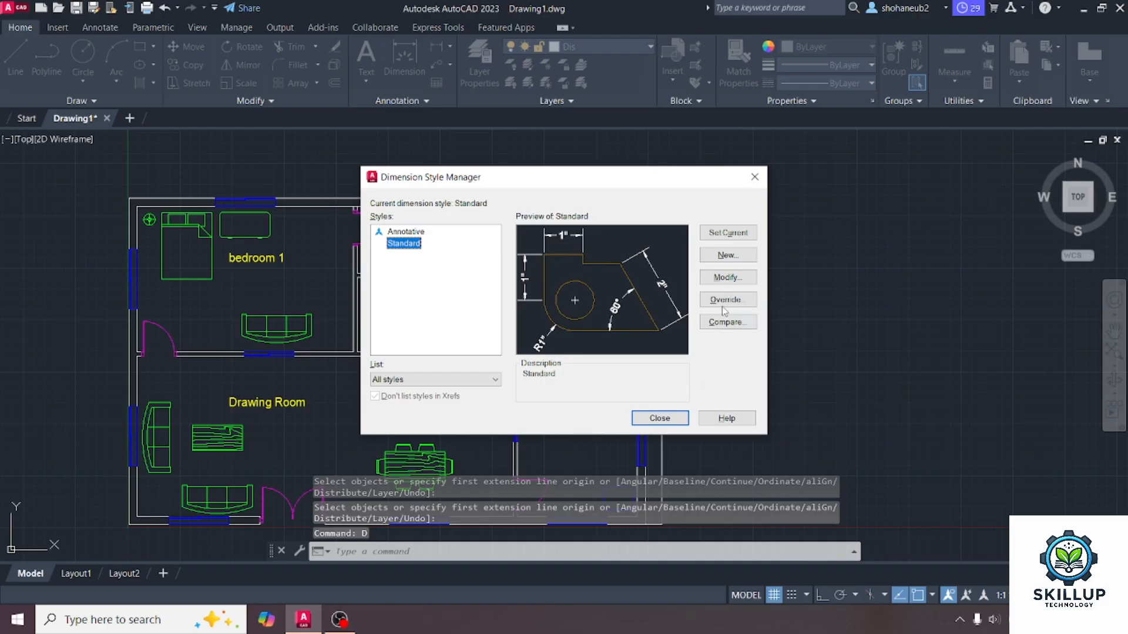
left_click(726, 277)
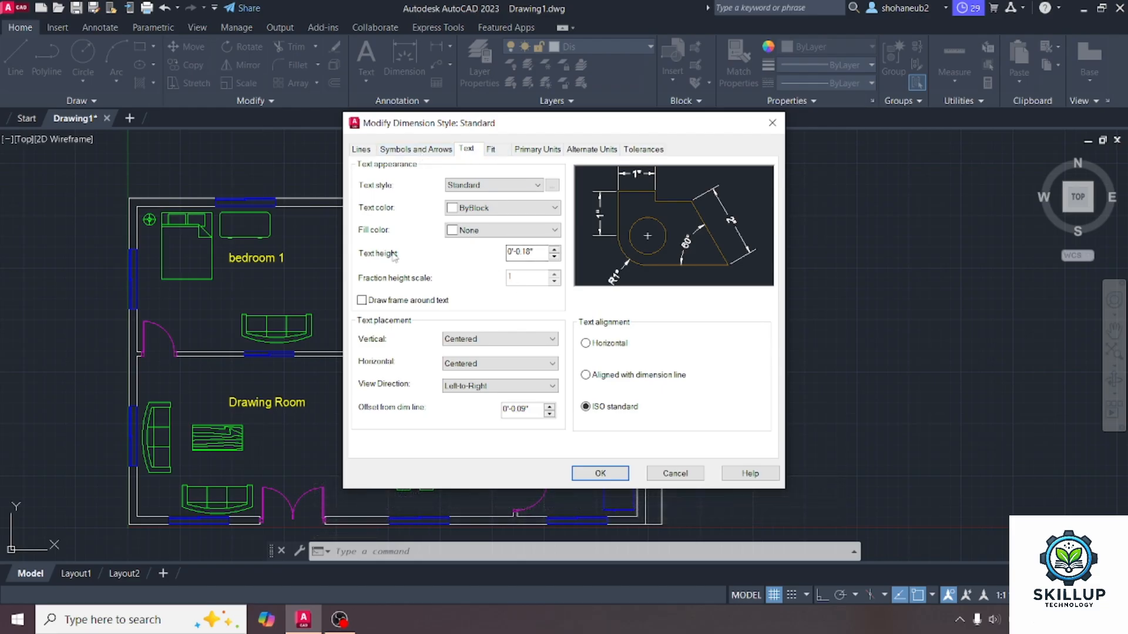
left_click(554, 251)
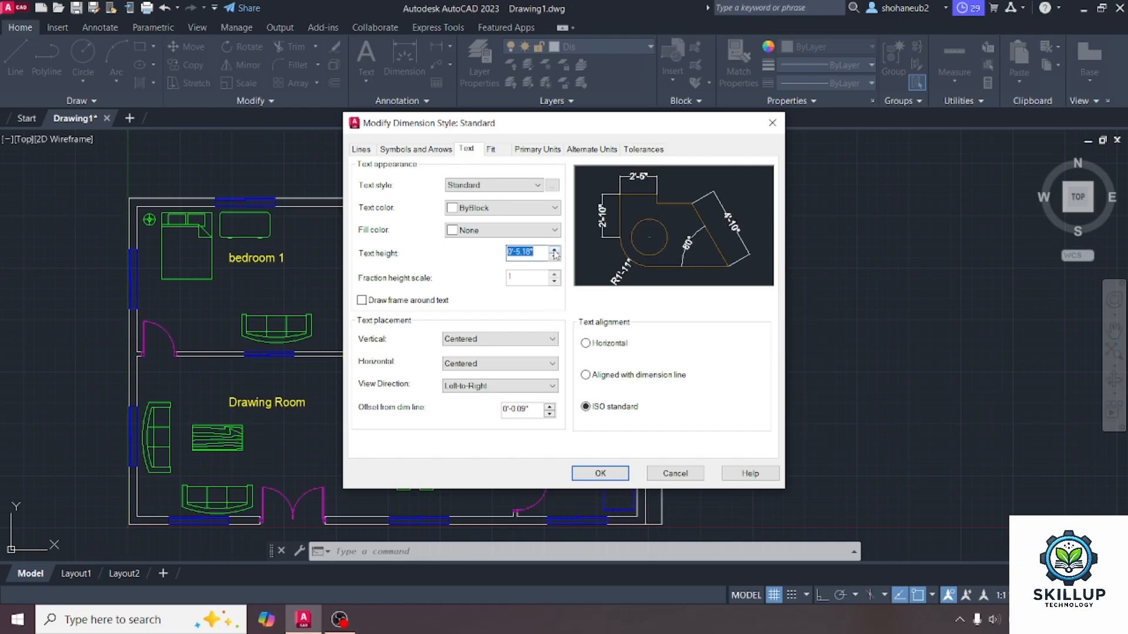
left_click(554, 251)
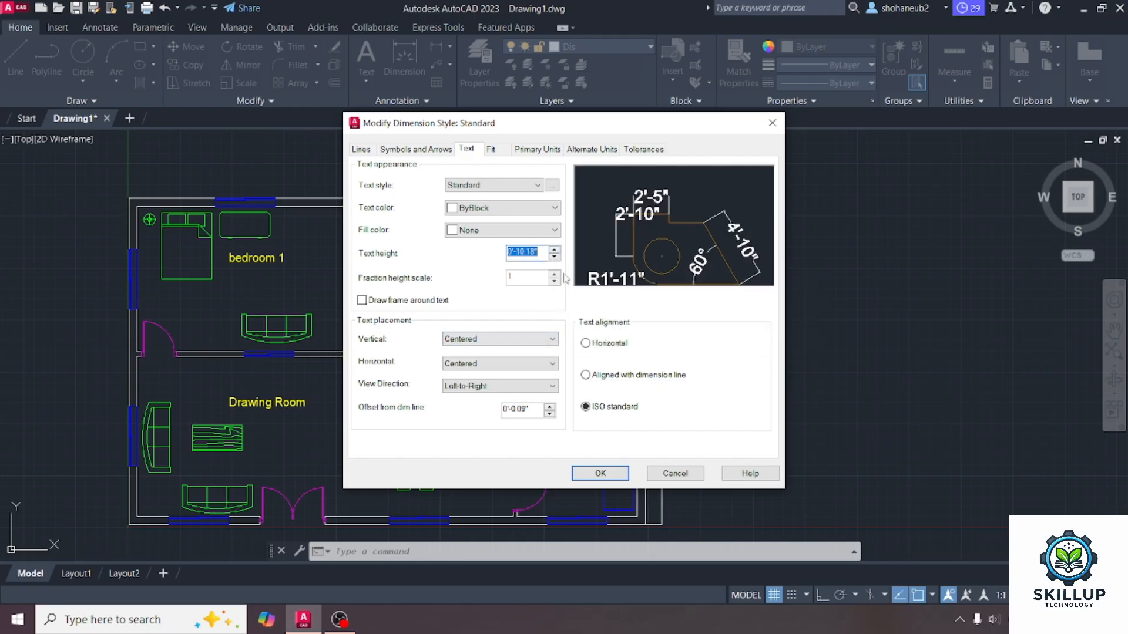
left_click(554, 256)
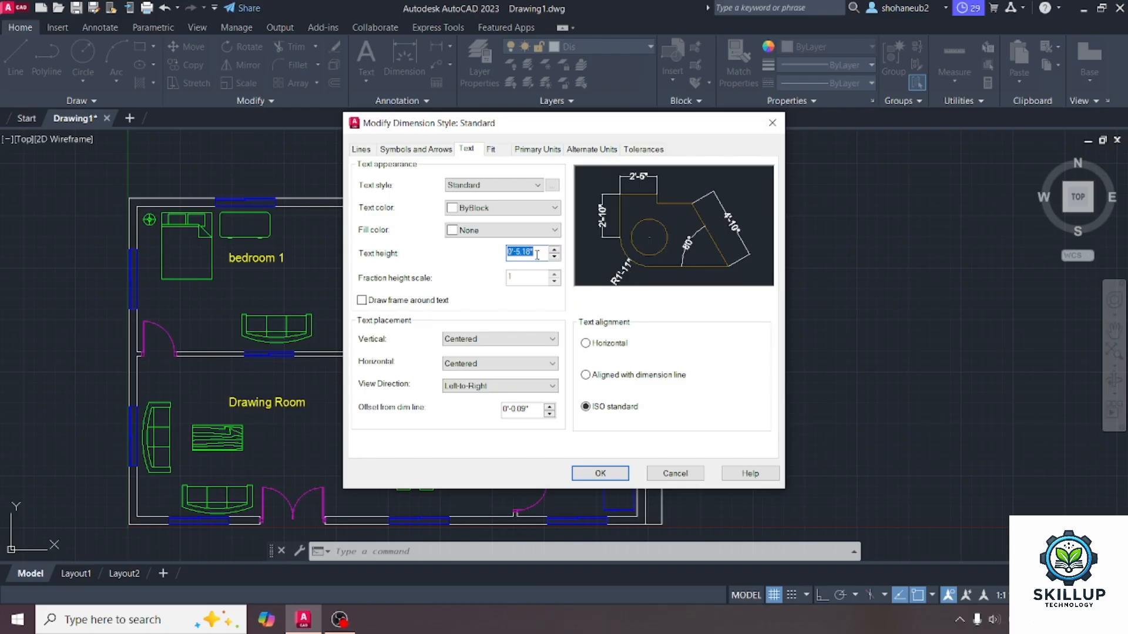
left_click(621, 474)
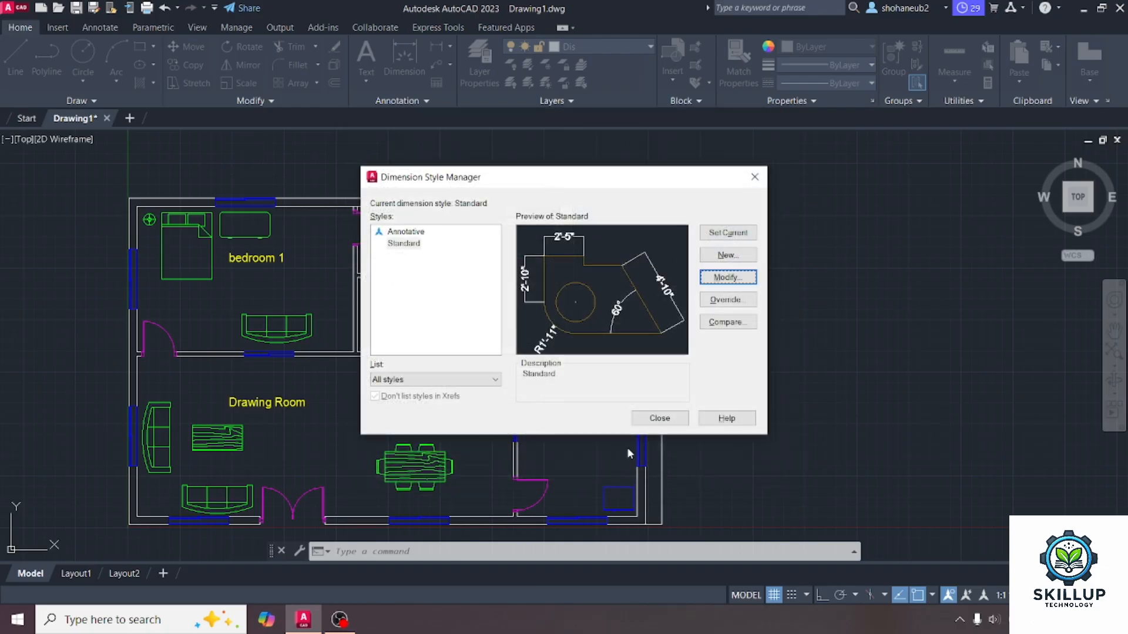
left_click(737, 232)
left_click_drag(667, 182, 422, 161)
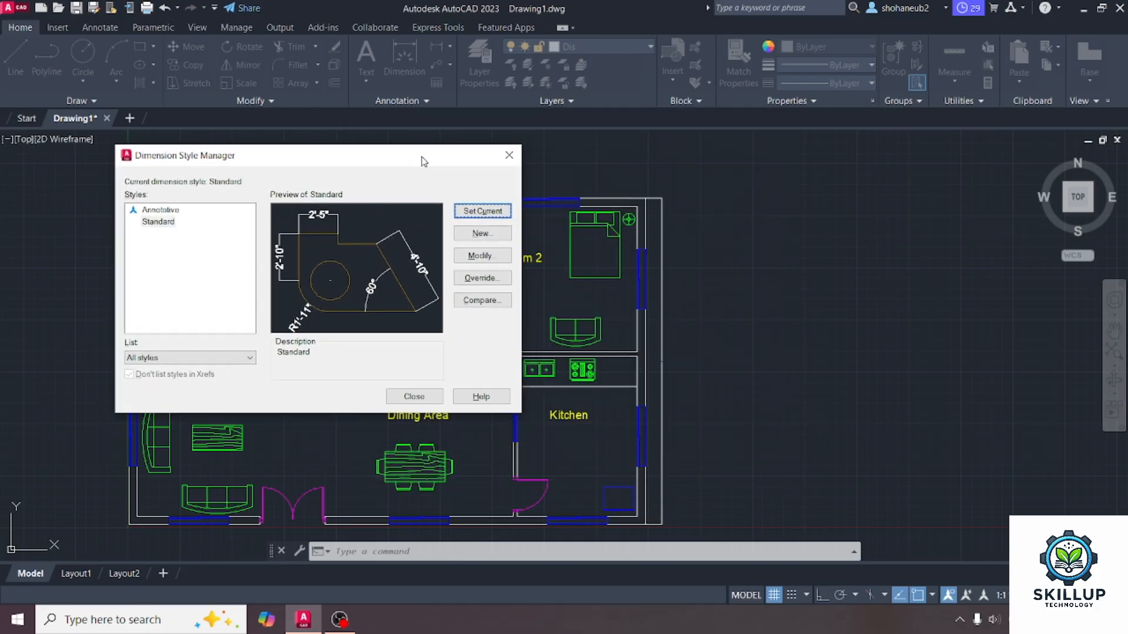
left_click(414, 397)
Modify the Standard dimension style again, setting its text height to 0'-10.18".
scroll(687, 370, "up", 4)
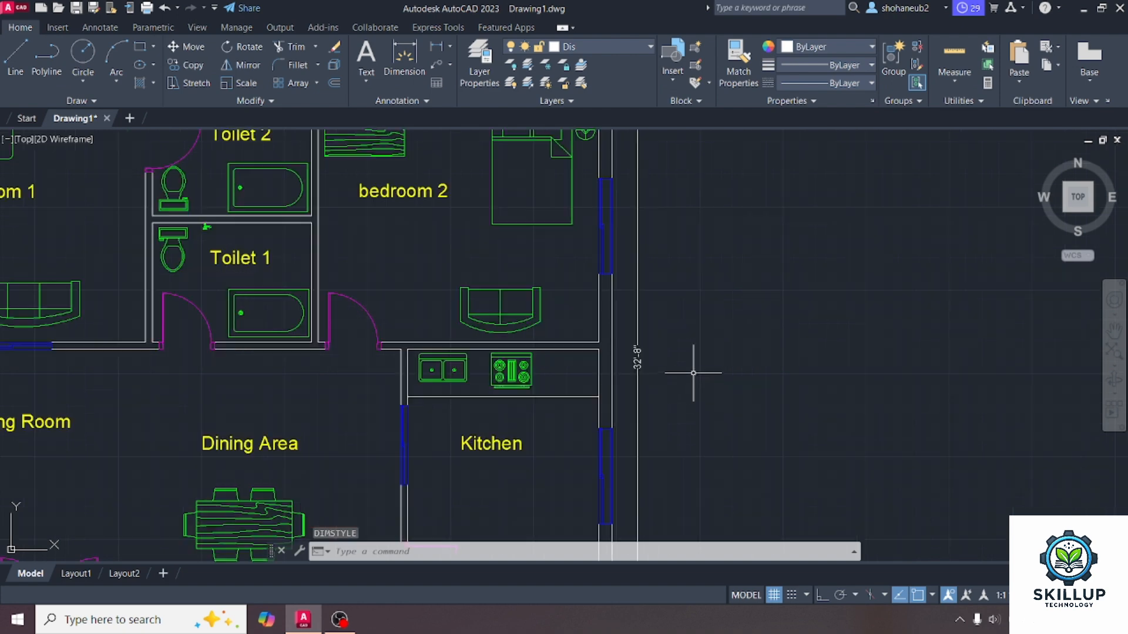
scroll(656, 370, "up", 2)
scroll(786, 370, "down", 6)
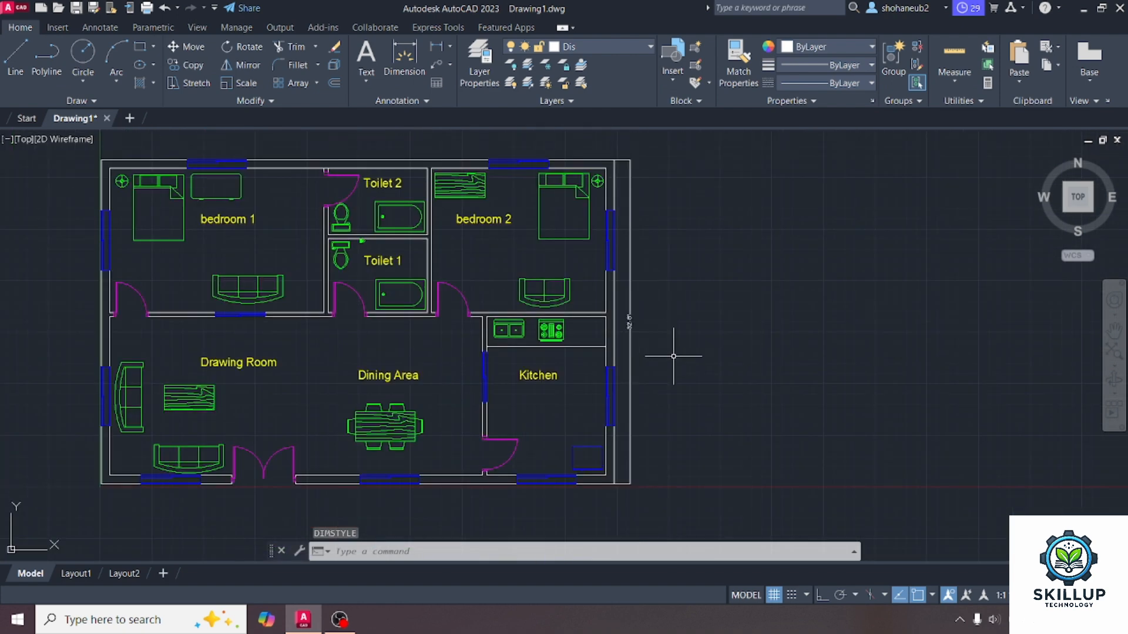
scroll(629, 473, "up", 10)
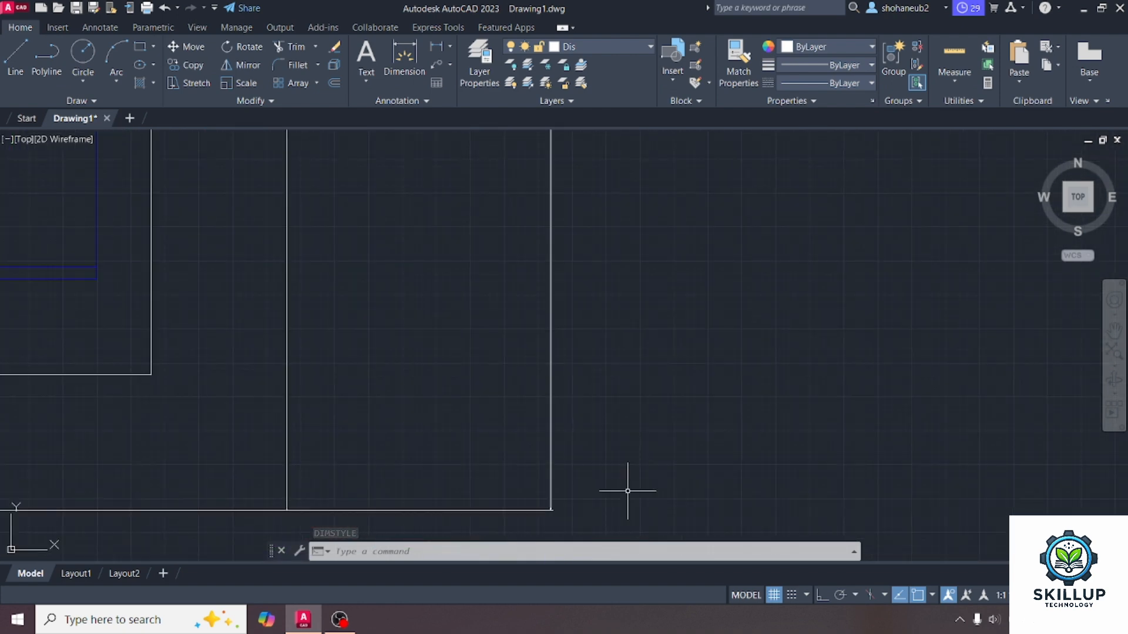
scroll(553, 513, "down", 4)
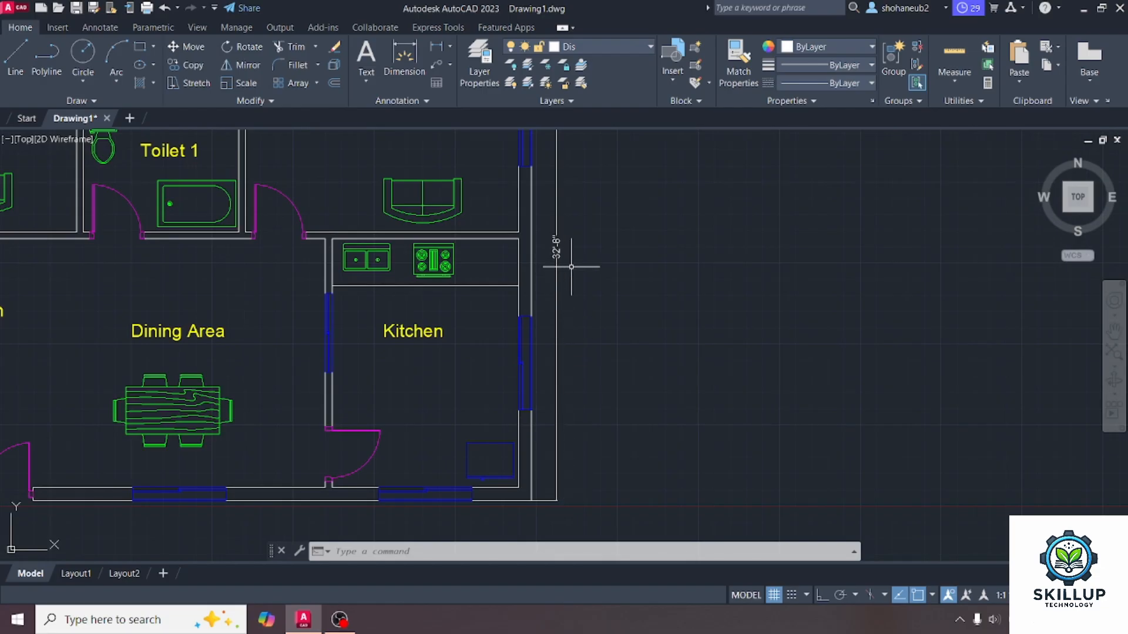
type("D")
key("Return")
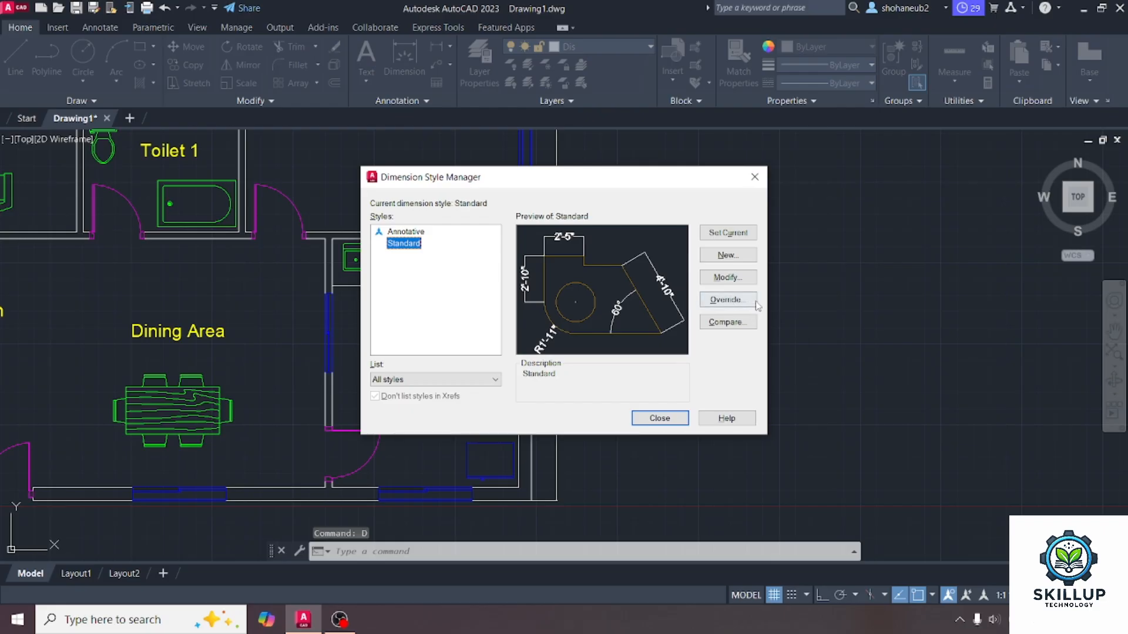
left_click(729, 277)
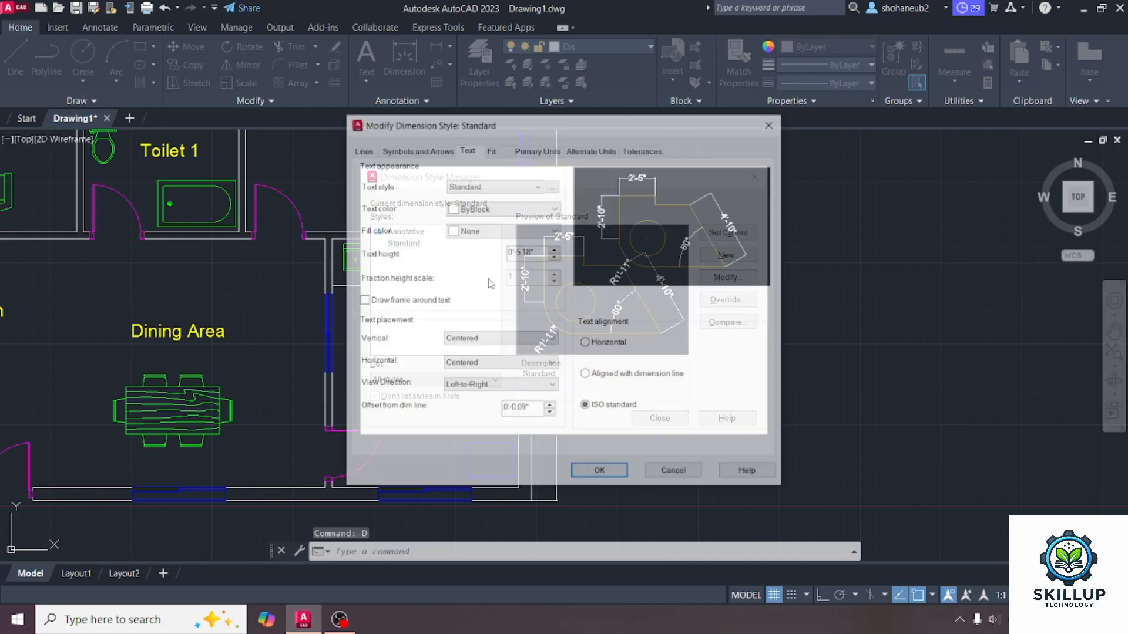
left_click(554, 251)
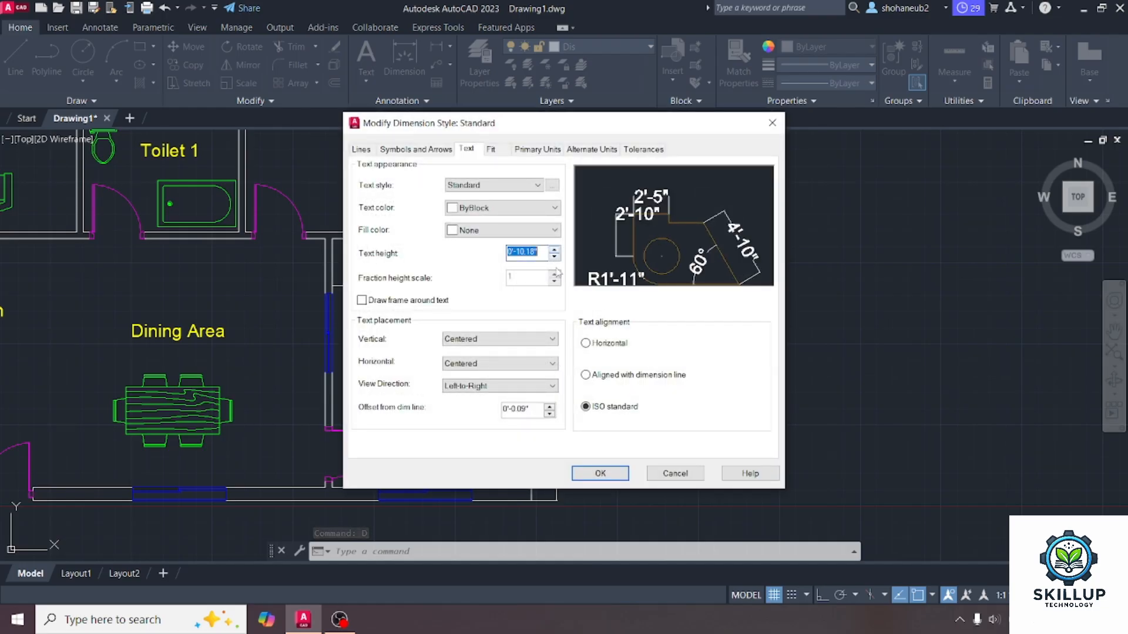
Set the Standard dimension style's arrow size to 0'-10.18" and apply the style changes.
left_click(411, 150)
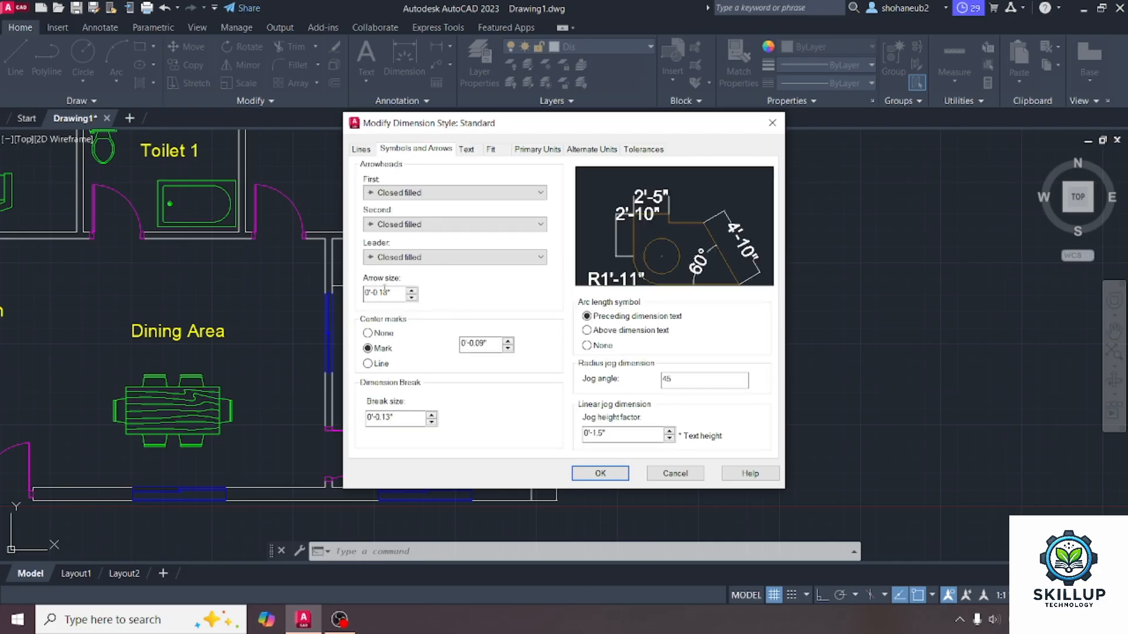
left_click(411, 293)
left_click(412, 293)
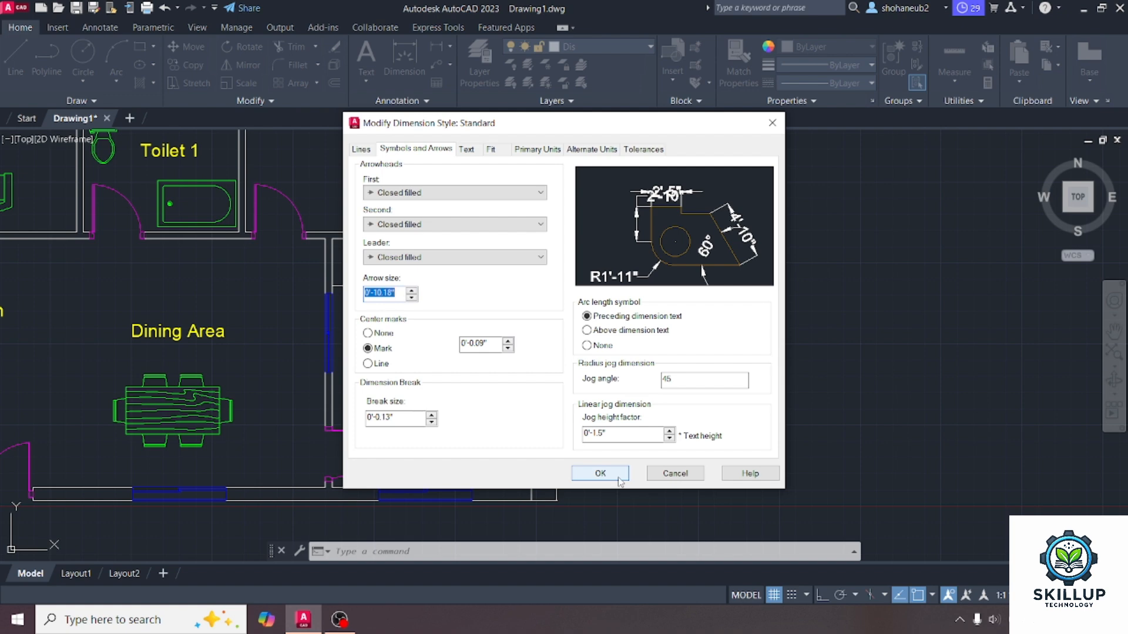
left_click(600, 474)
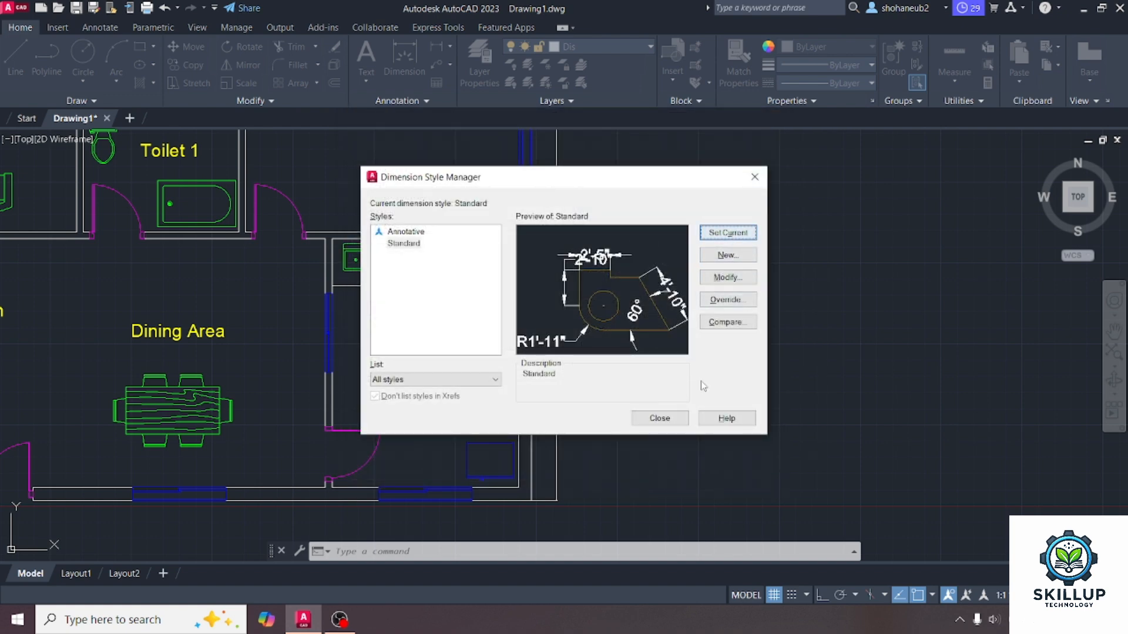
left_click(655, 418)
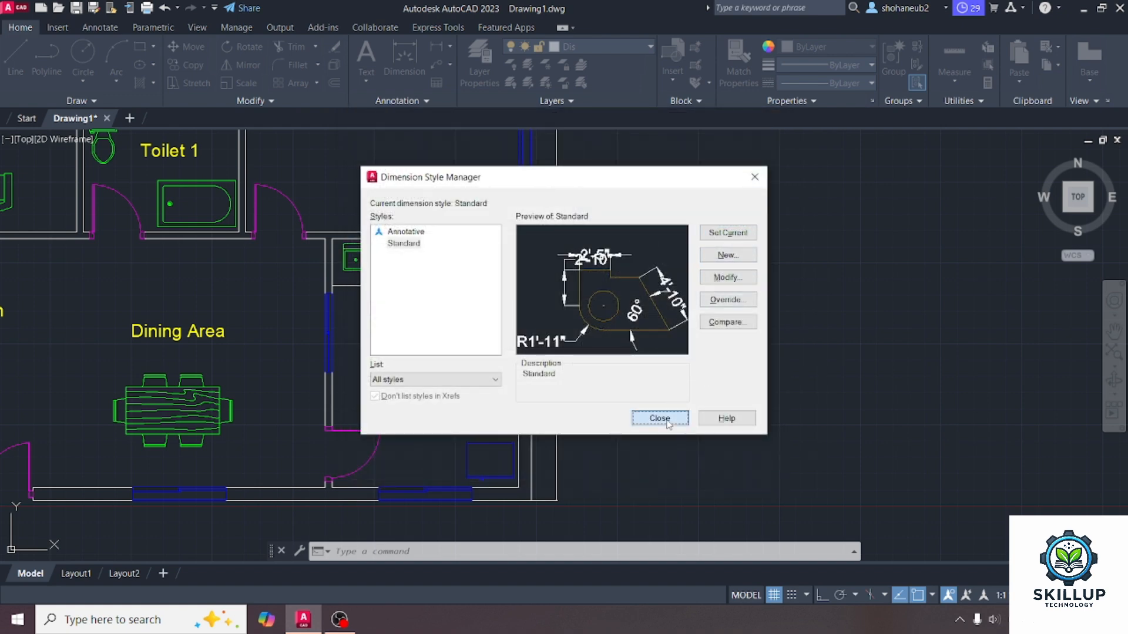
Dimension the full outer length of the plan's upper exterior wall, placing the dimension line just above the wall.
scroll(664, 432, "down", 2)
scroll(650, 443, "down", 2)
scroll(642, 382, "up", 5)
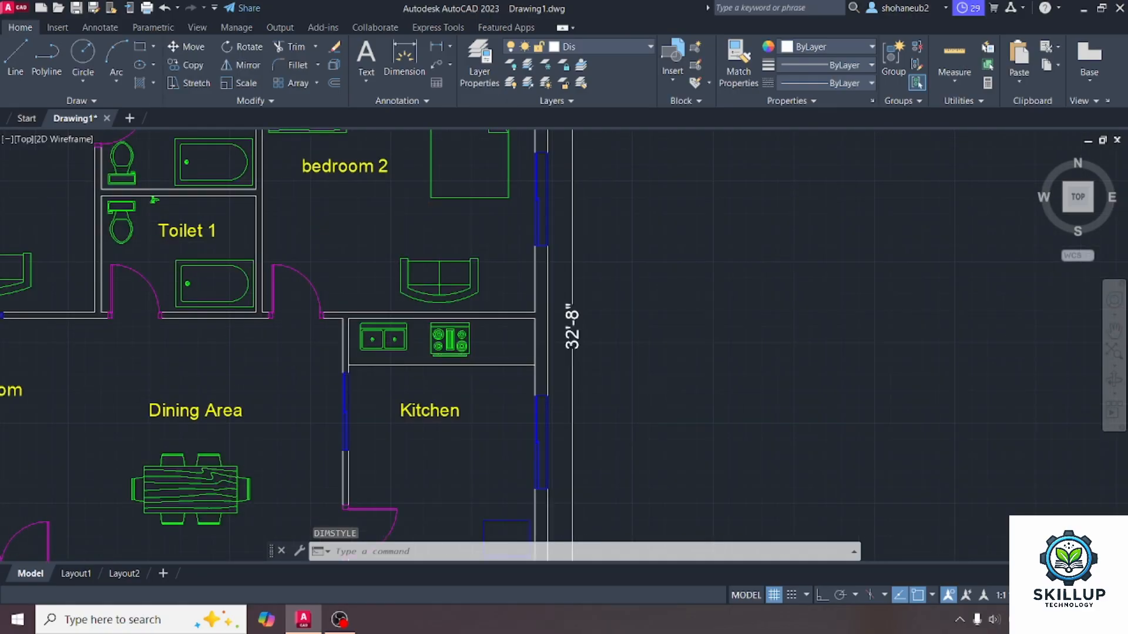
scroll(635, 387, "down", 3)
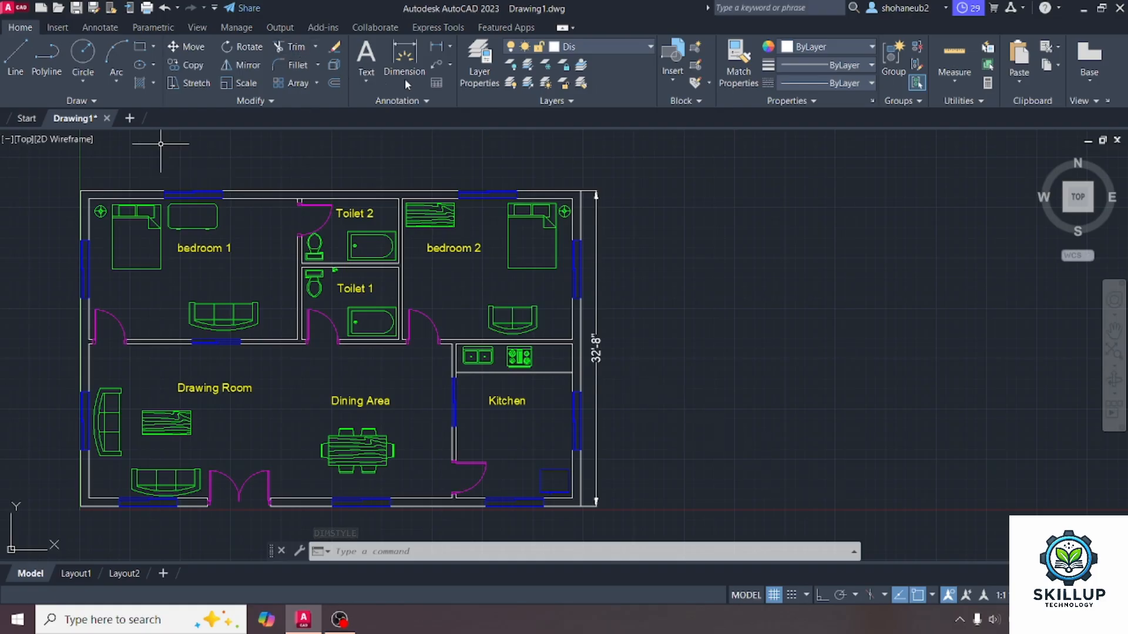
left_click(400, 63)
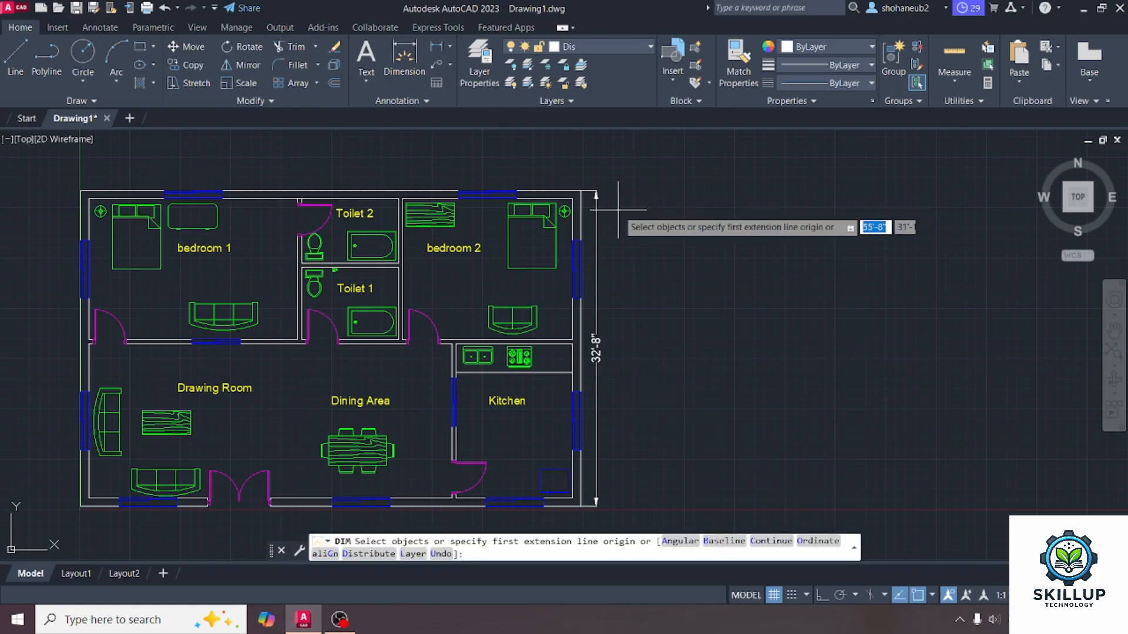
left_click(593, 193)
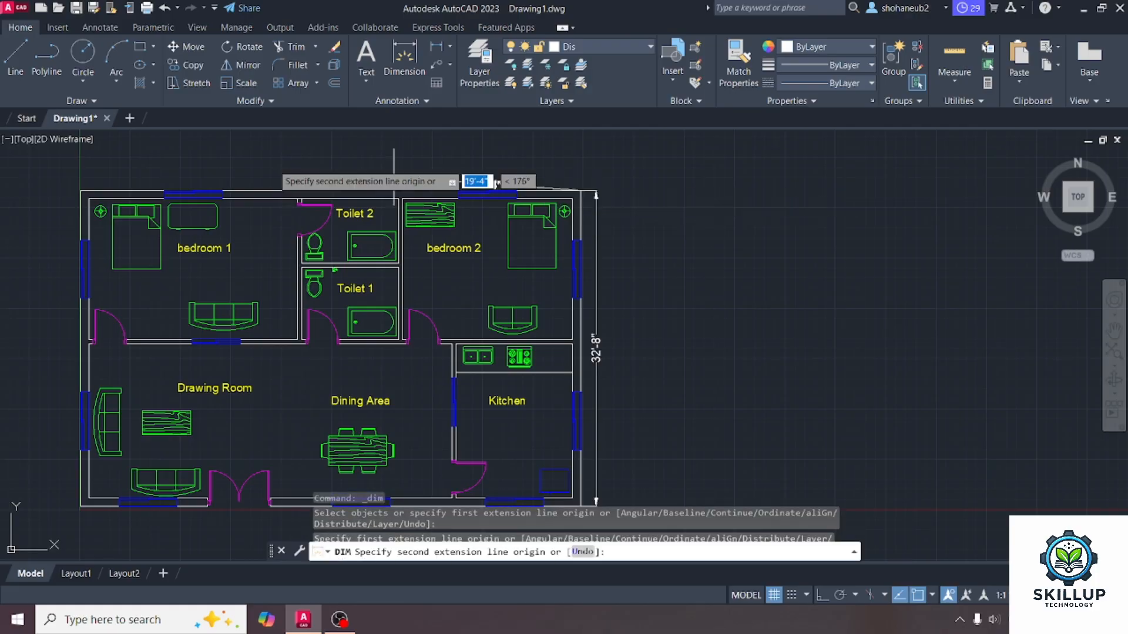
left_click(81, 192)
left_click(203, 174)
Dimension the inner width from the Drawing Room's left wall to the kitchen wall, placing the line just below the bedroom 1 wall.
scroll(269, 321, "up", 2)
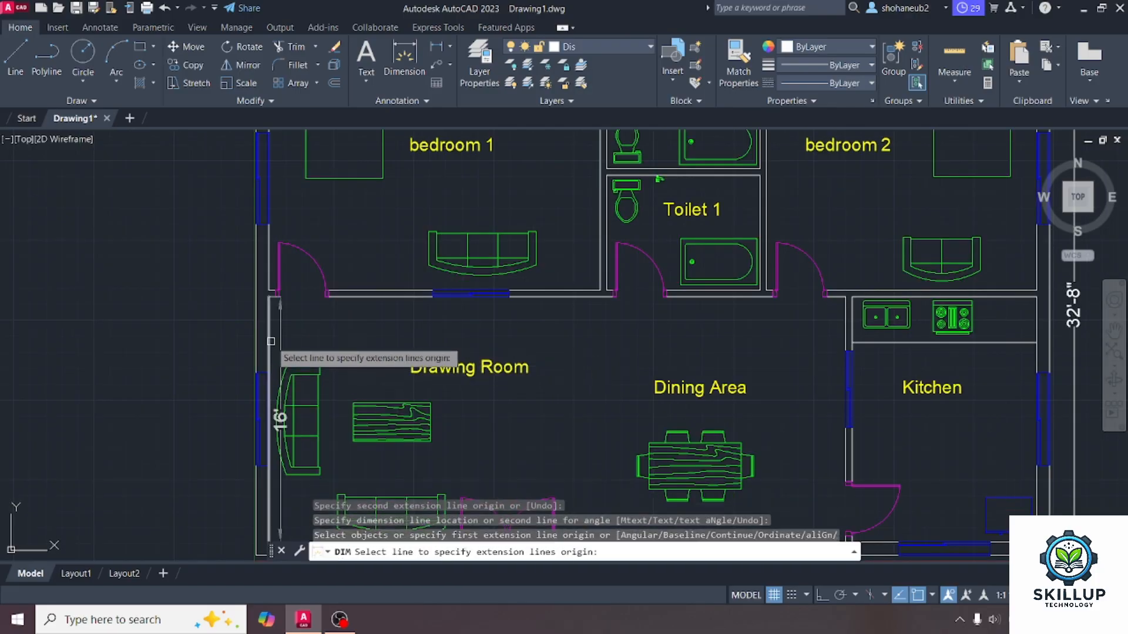
left_click(277, 296)
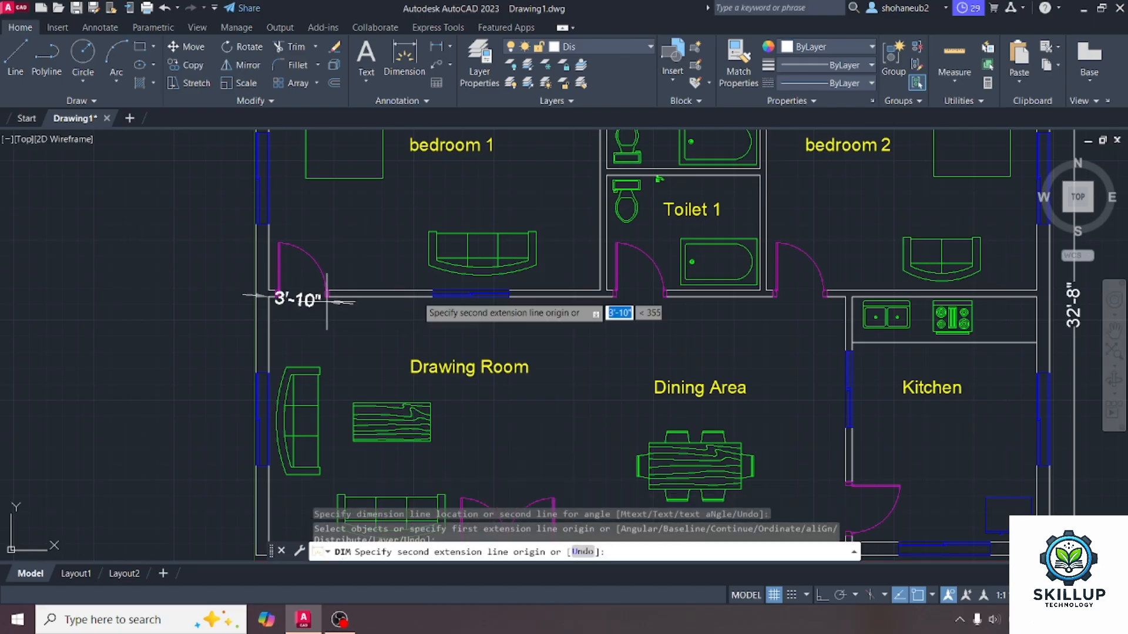
scroll(743, 310, "up", 4)
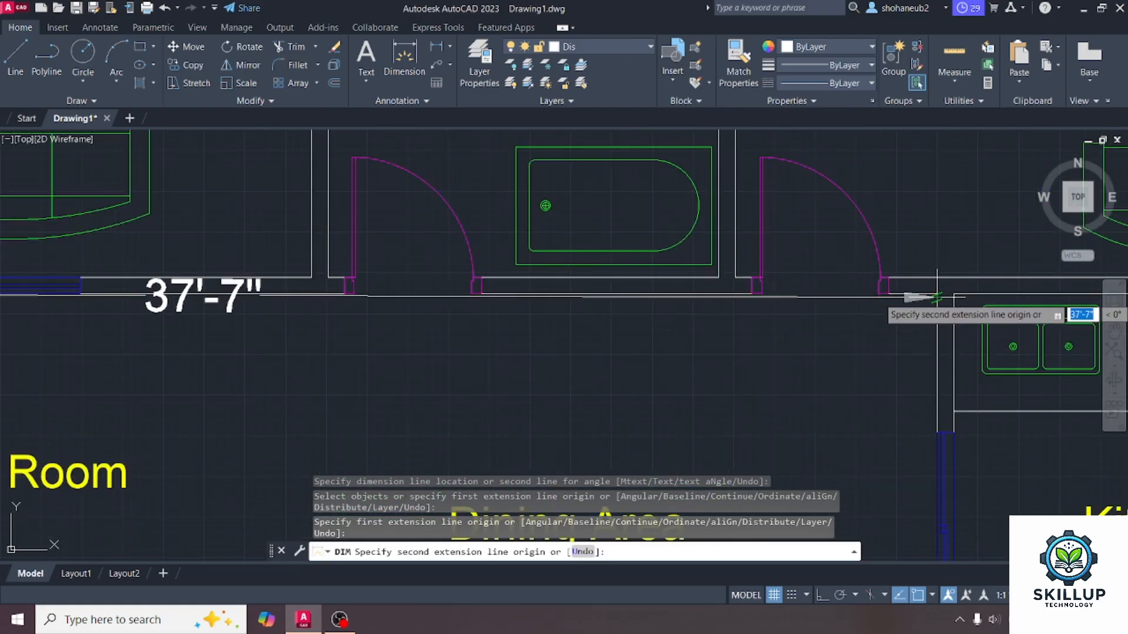
left_click(935, 294)
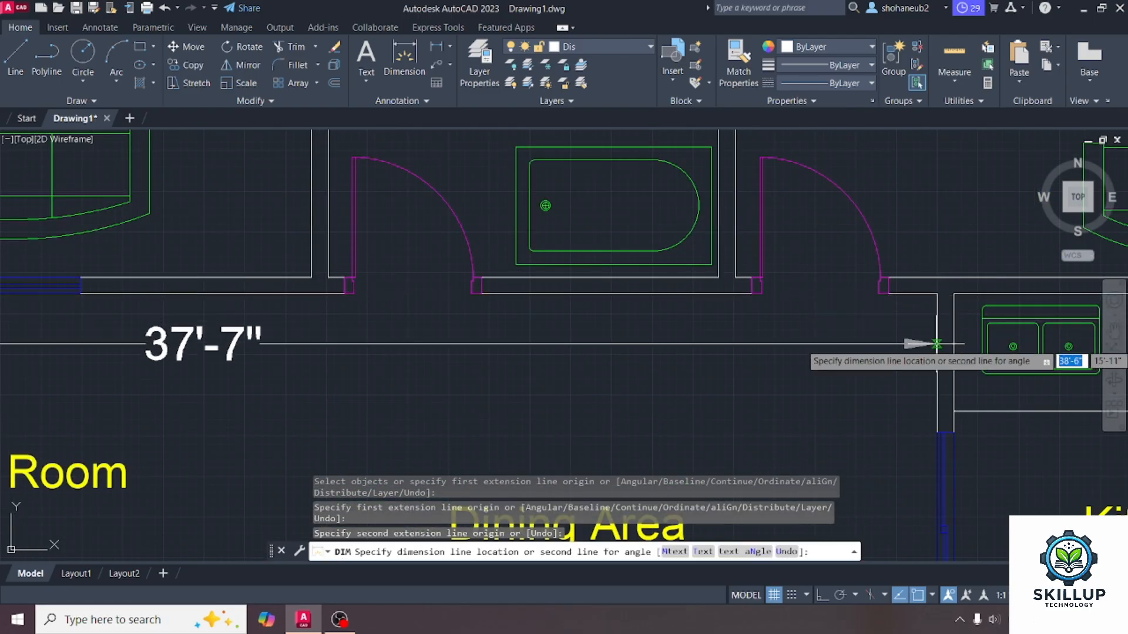
scroll(934, 338, "down", 4)
left_click(852, 365)
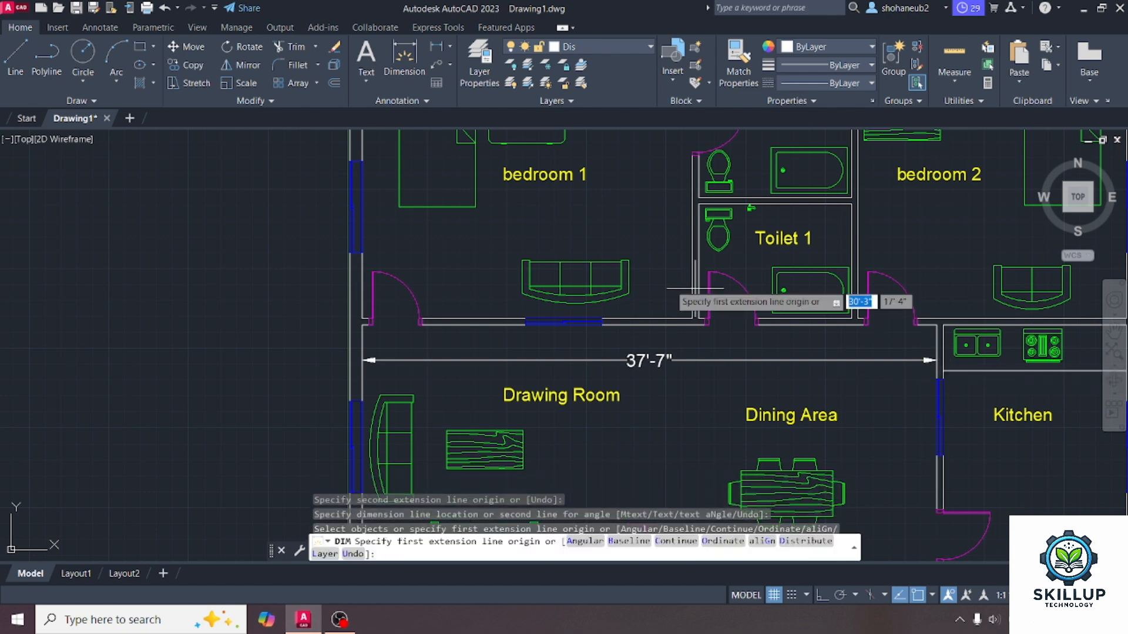
With Ortho on, dimension the inner depth between the Drawing Room and Dining Area, from the wall below Toilet 1 to the lower exterior wall.
scroll(599, 234, "down", 4)
scroll(659, 396, "up", 4)
scroll(604, 303, "down", 2)
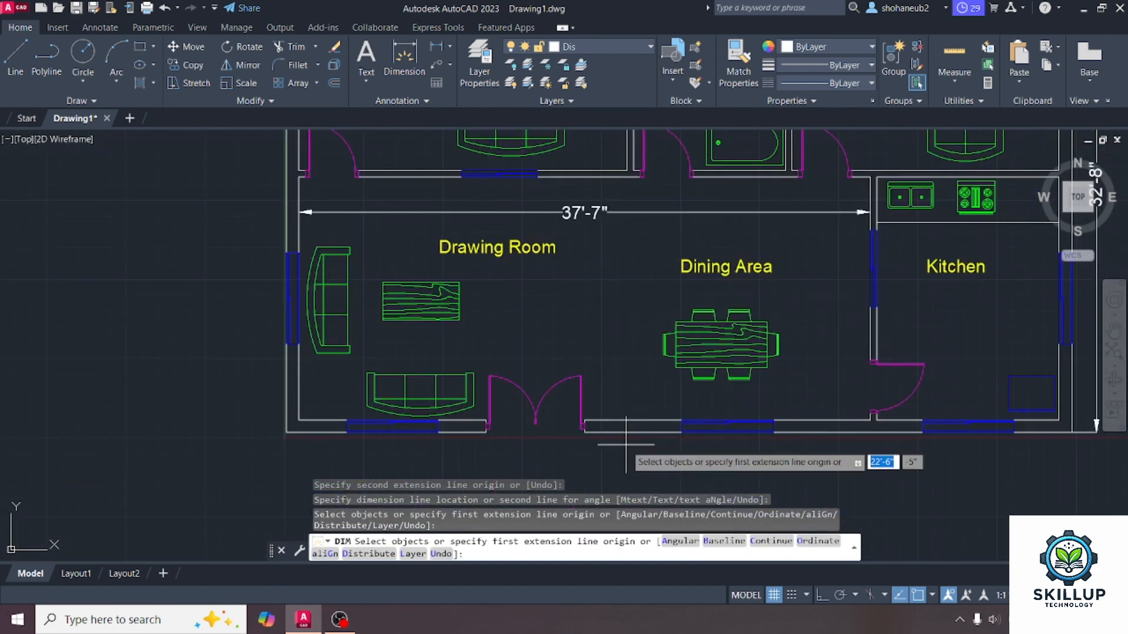
scroll(627, 188, "up", 4)
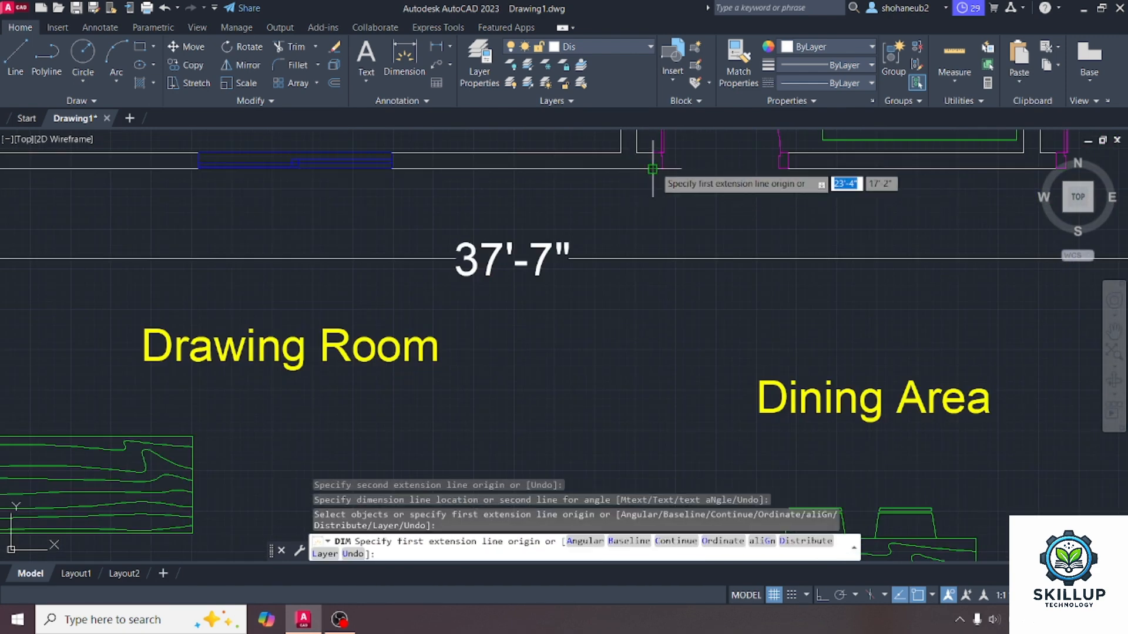
left_click(654, 166)
scroll(651, 169, "down", 2)
scroll(638, 247, "down", 4)
scroll(629, 412, "up", 6)
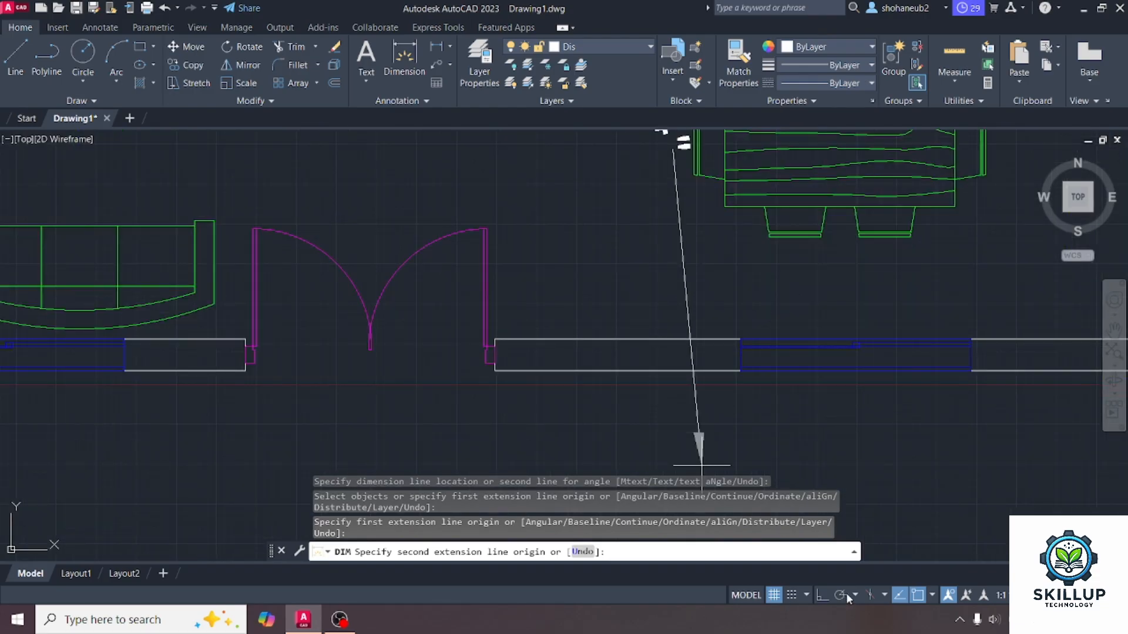
left_click(821, 595)
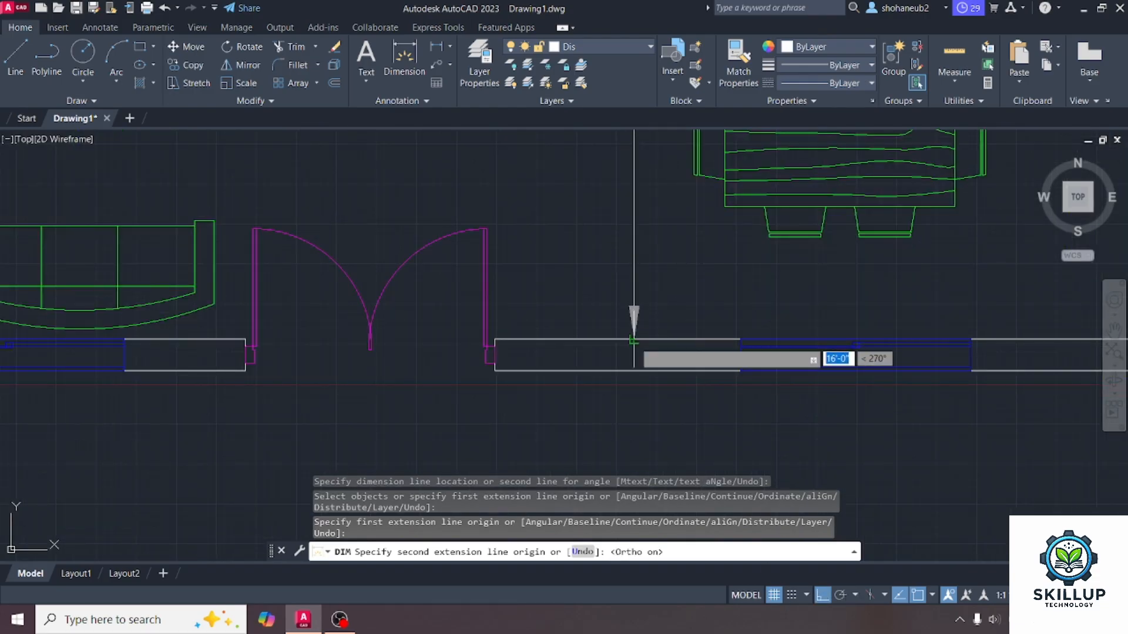
left_click(634, 341)
scroll(634, 341, "down", 3)
scroll(623, 341, "down", 2)
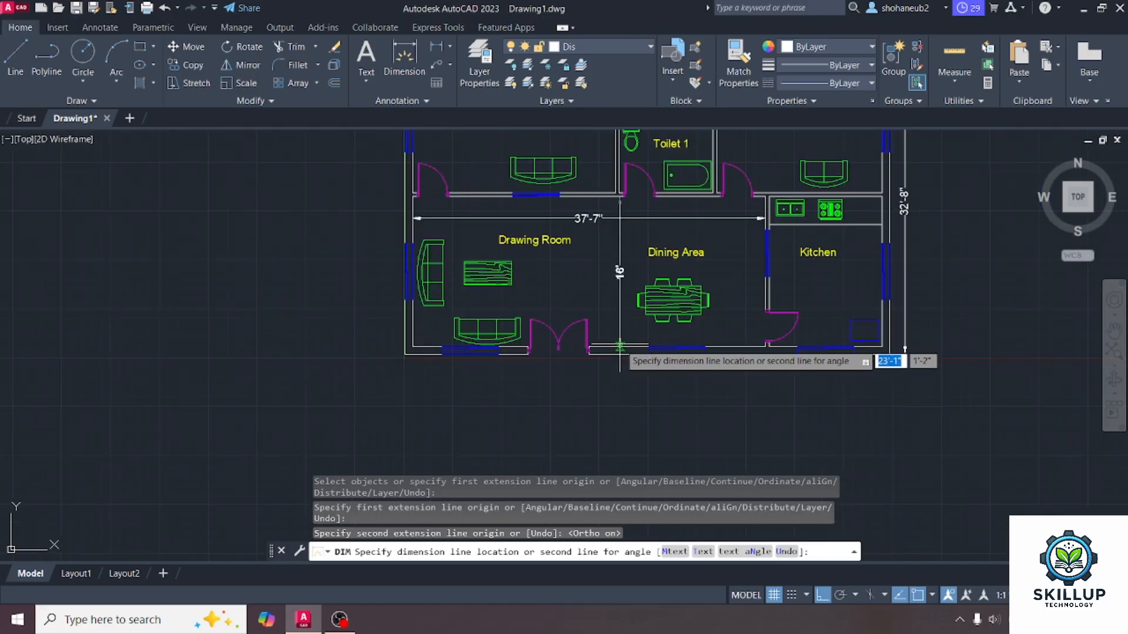
scroll(614, 304, "up", 2)
left_click(619, 298)
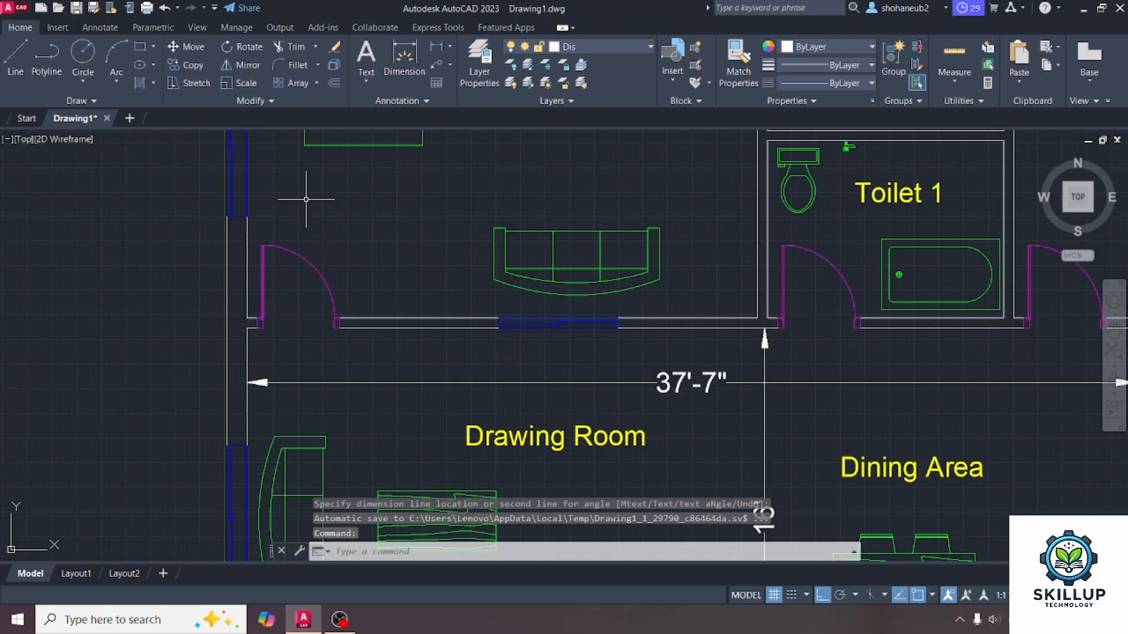
scroll(306, 200, "down", 3)
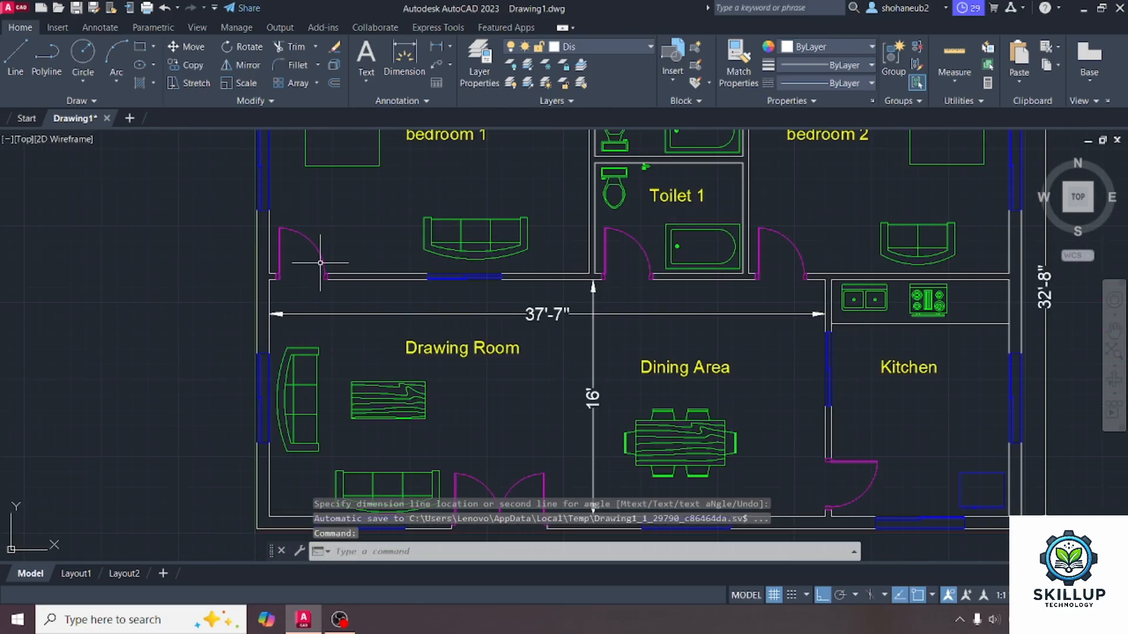
Create a new layer named hatch.
scroll(474, 263, "up", 1)
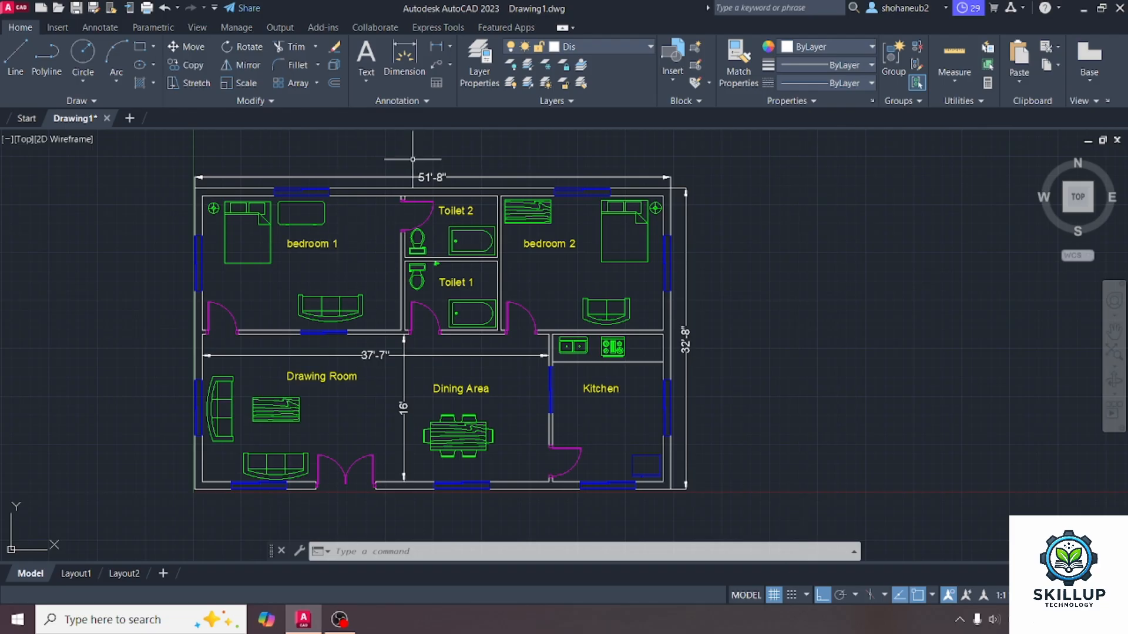
left_click(480, 66)
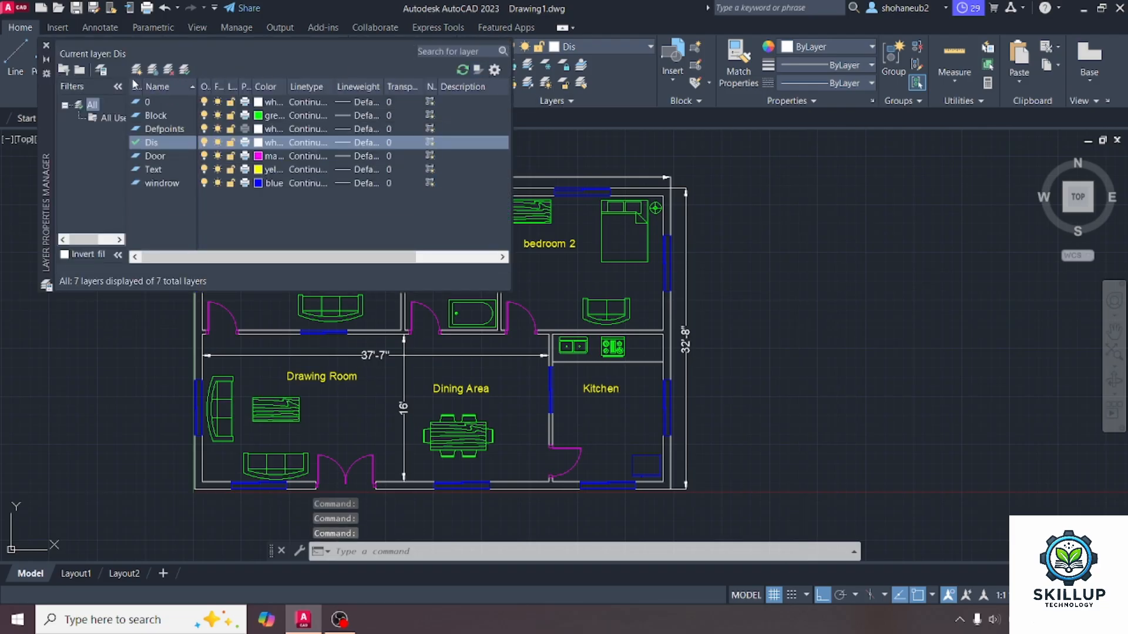
key("alt+n")
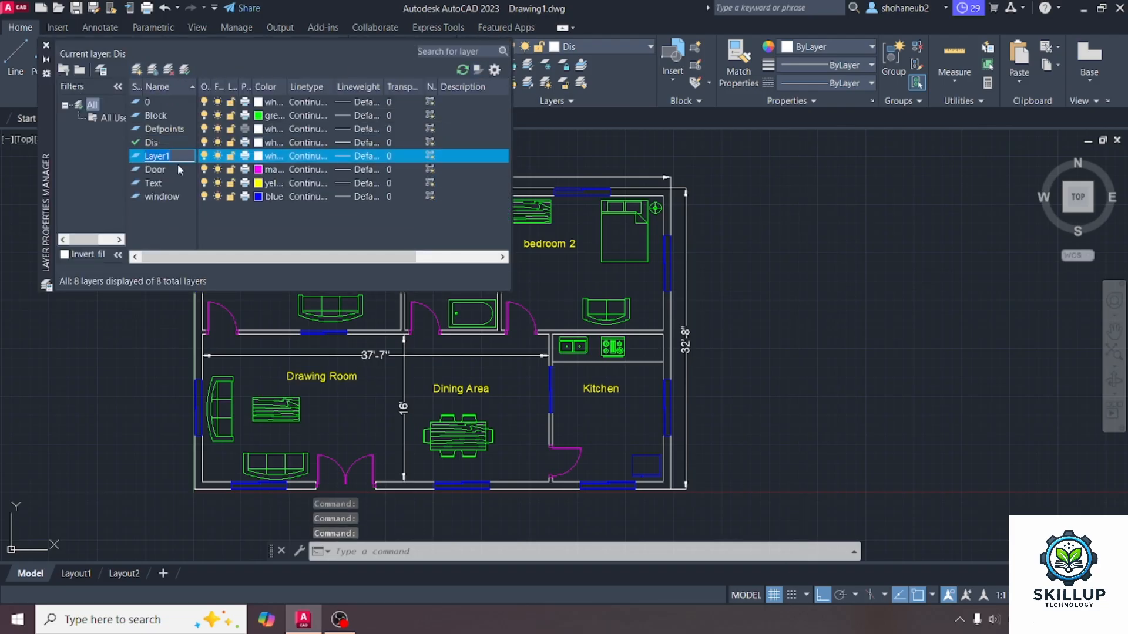
type("ha")
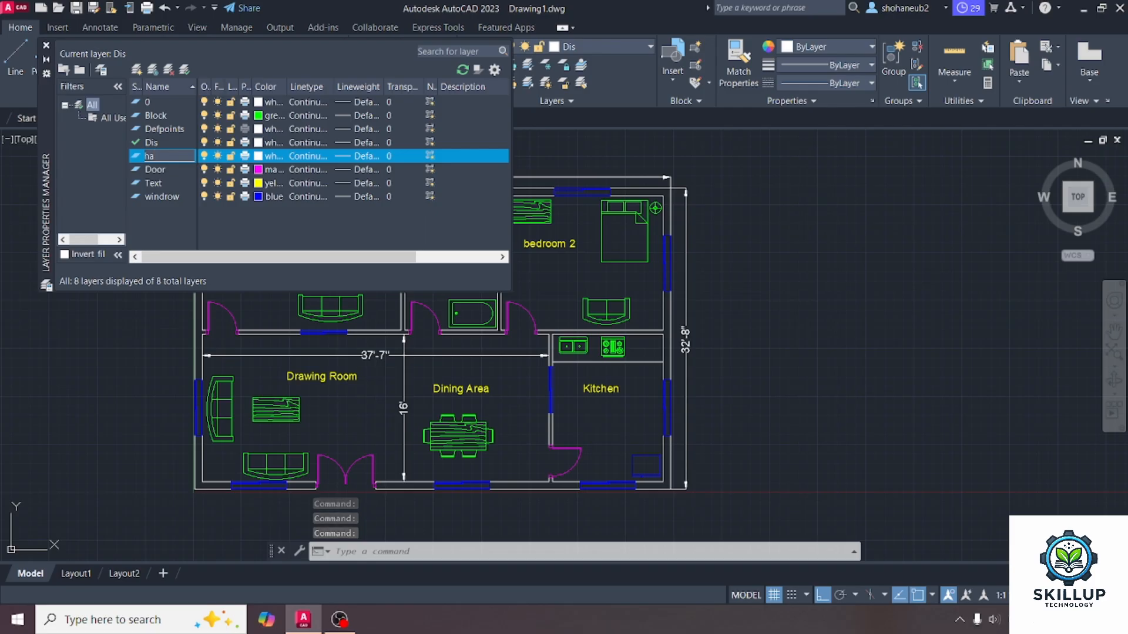
type("tc")
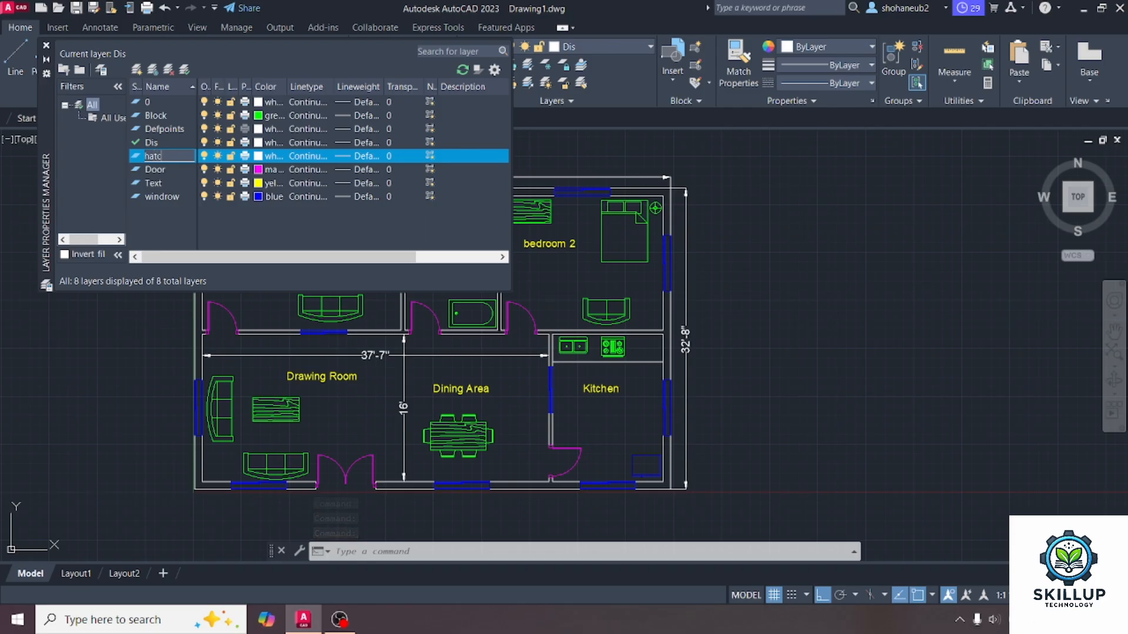
type("h")
Set the hatch layer's color to green and make it the current layer.
left_click(259, 156)
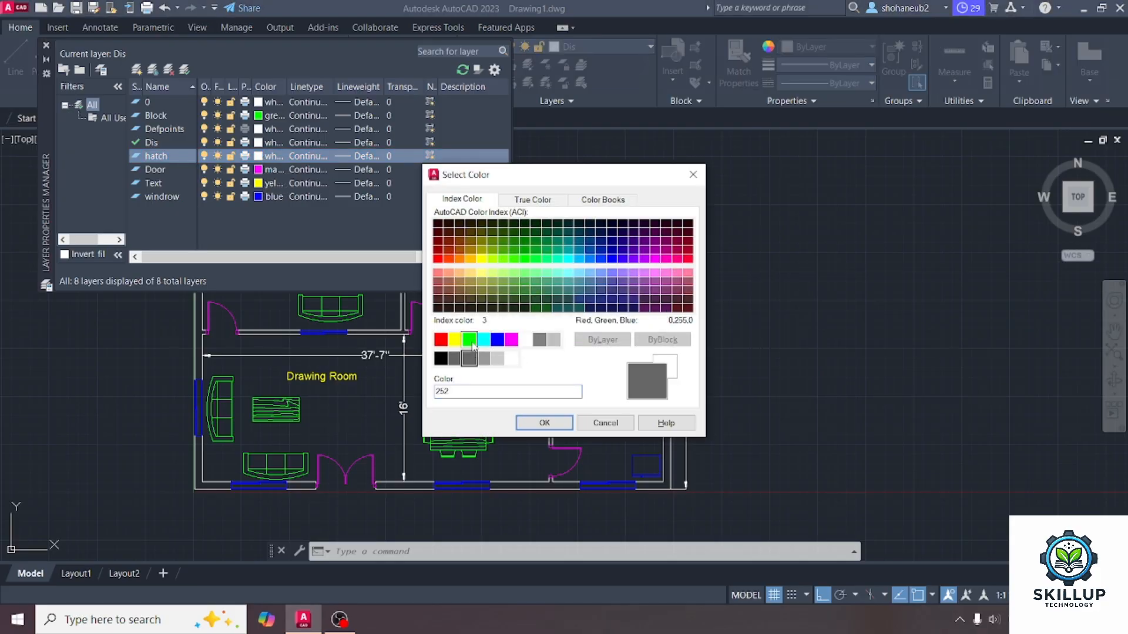
left_click(470, 339)
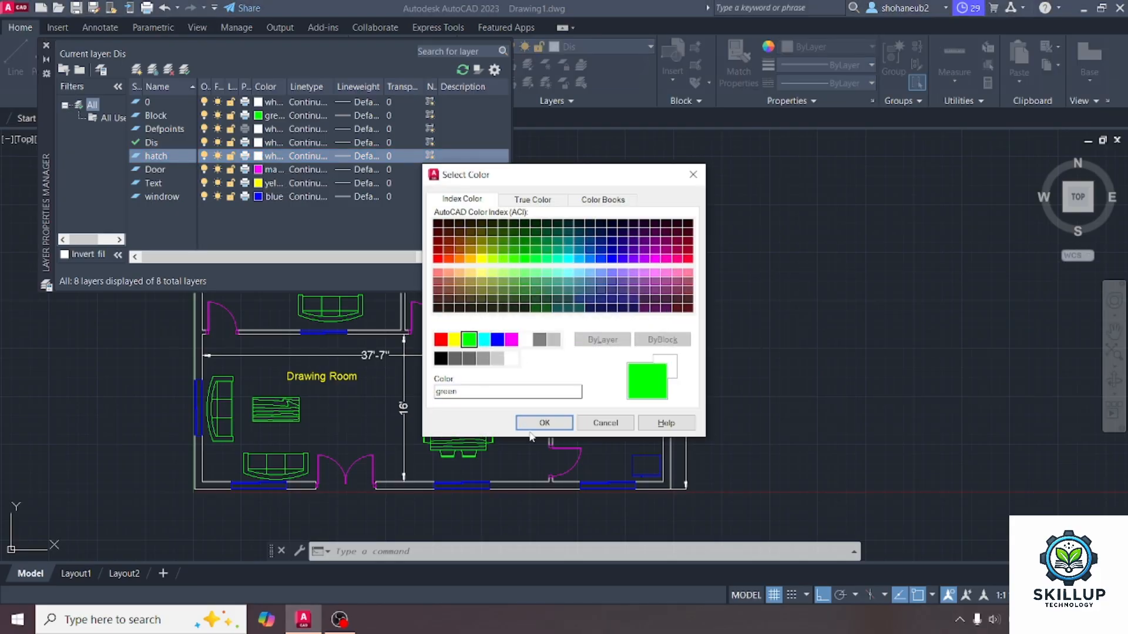
left_click(542, 424)
left_click(47, 45)
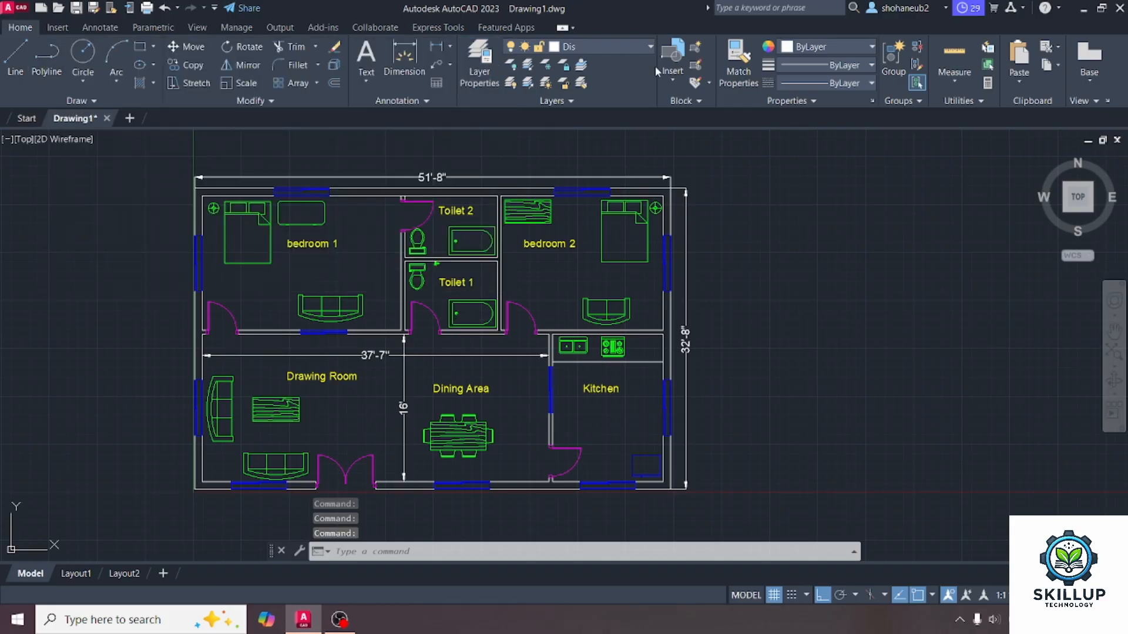
left_click(594, 47)
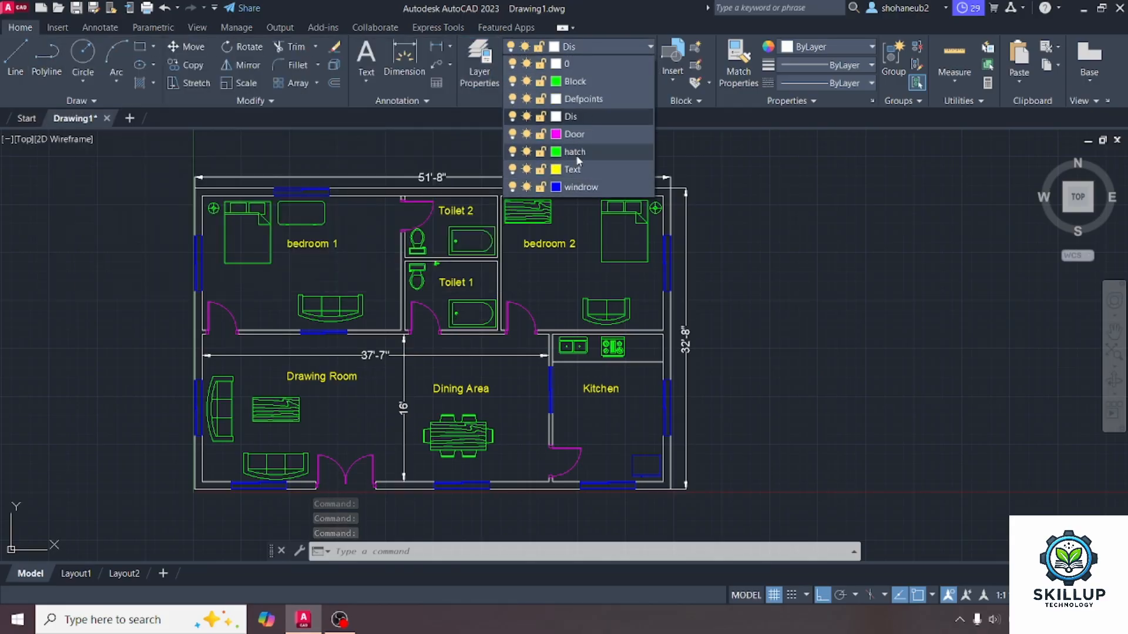
left_click(579, 187)
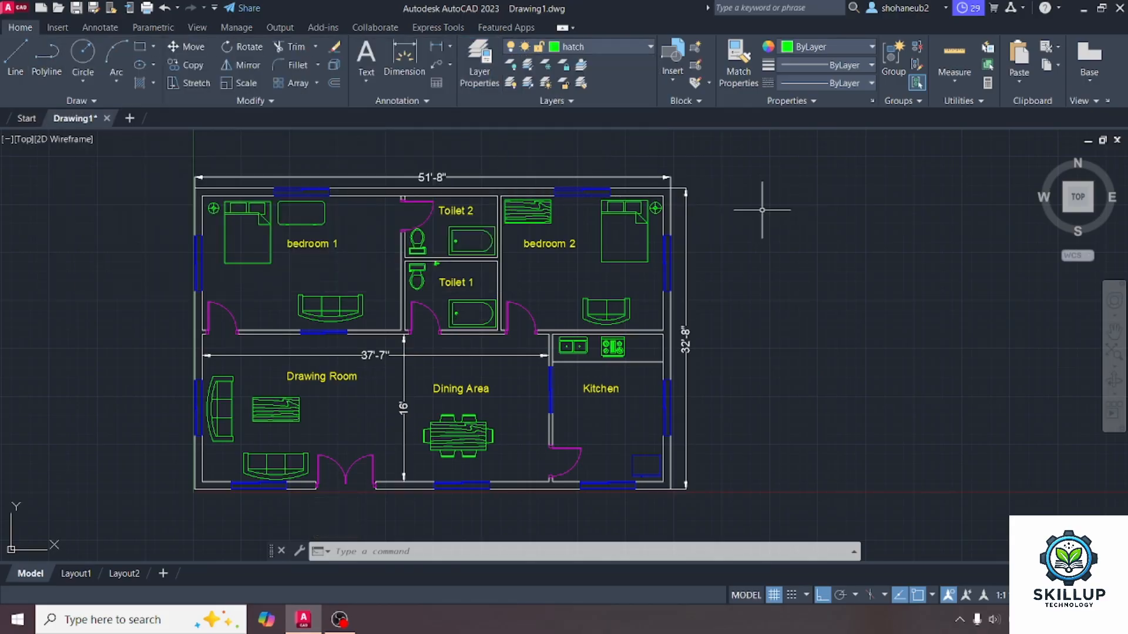
Start a Hatch and fill the upper exterior walls, the toilet partitions, and the right exterior wall between its windows with the adjoining bedroom 2 partition.
key("Return")
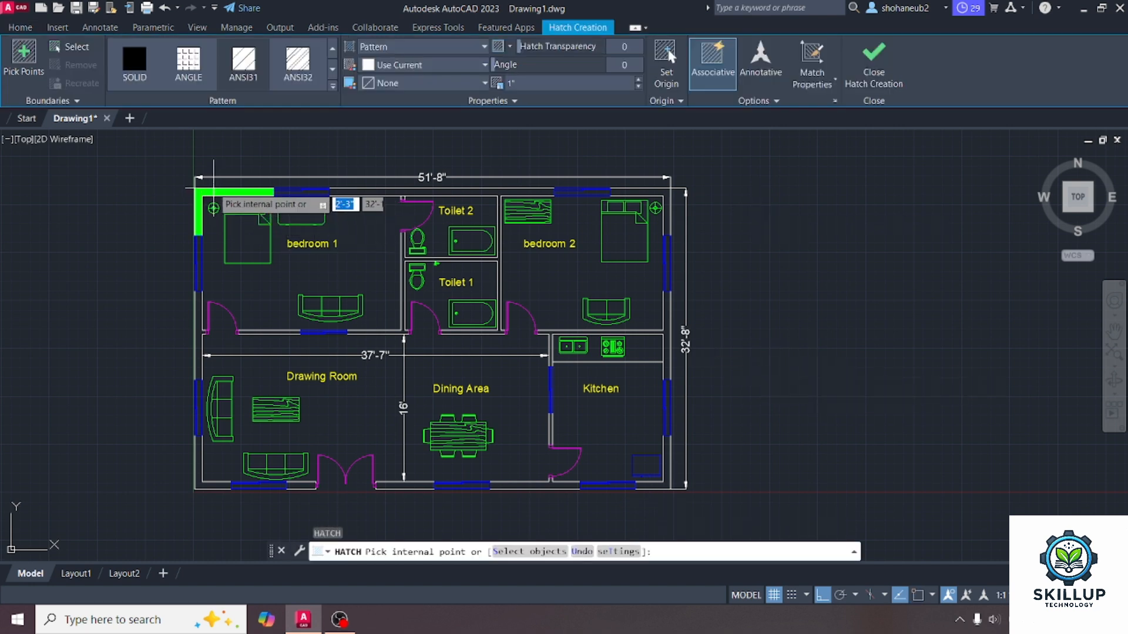
scroll(227, 188, "up", 2)
left_click(229, 196)
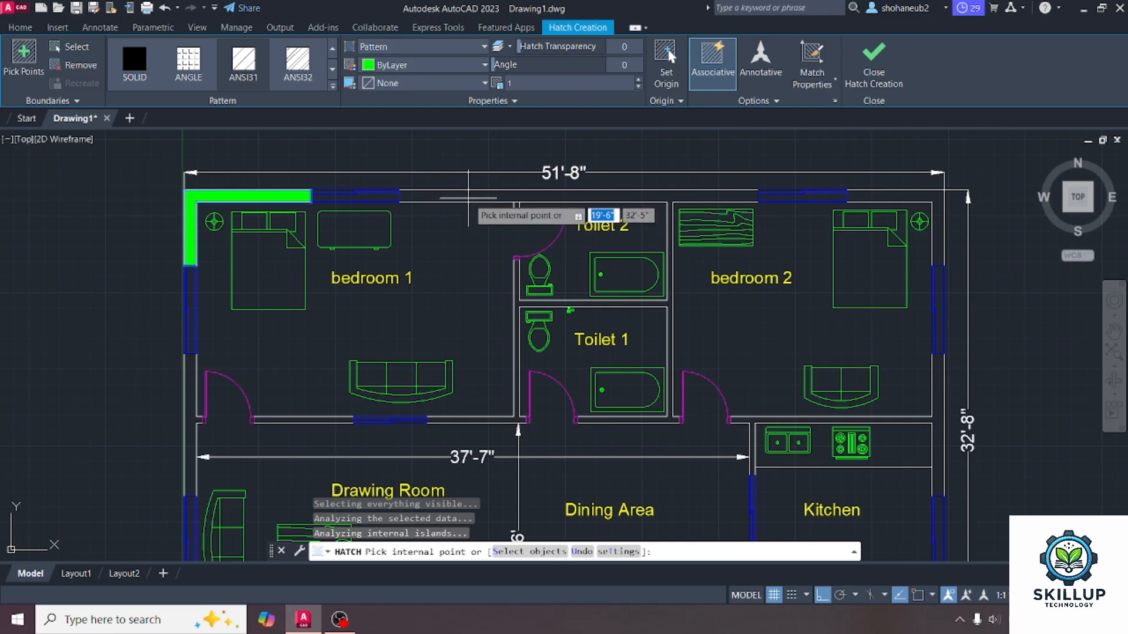
left_click(467, 197)
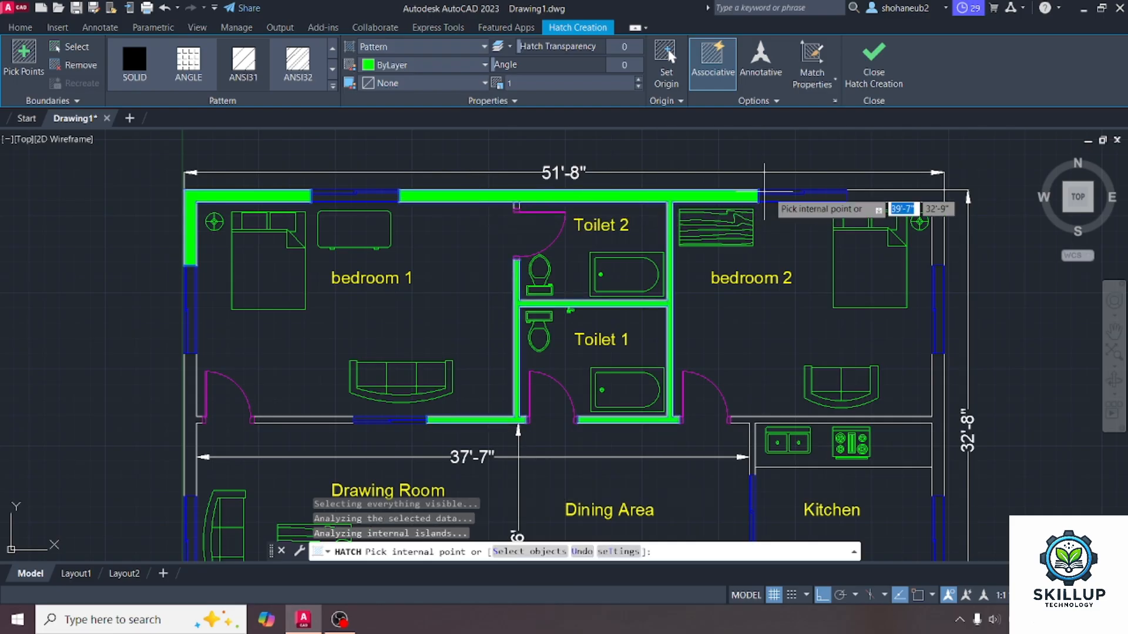
left_click(859, 196)
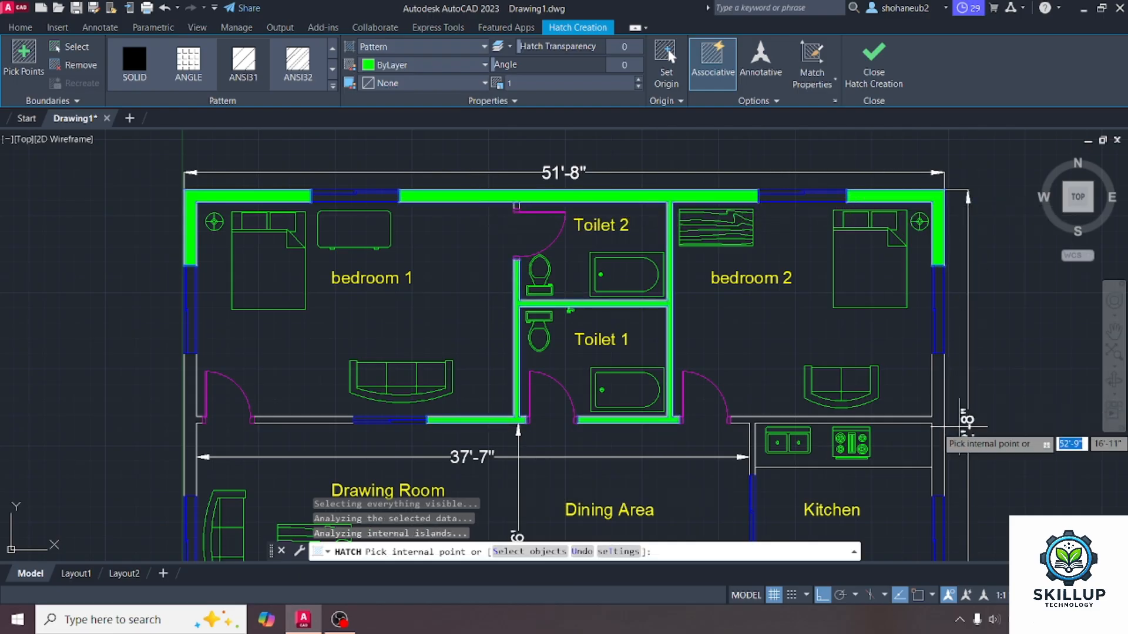
left_click(942, 413)
Add the lower exterior wall segments, both lower corners and the kitchen partition between its window and door to the hatch.
scroll(743, 209, "down", 2)
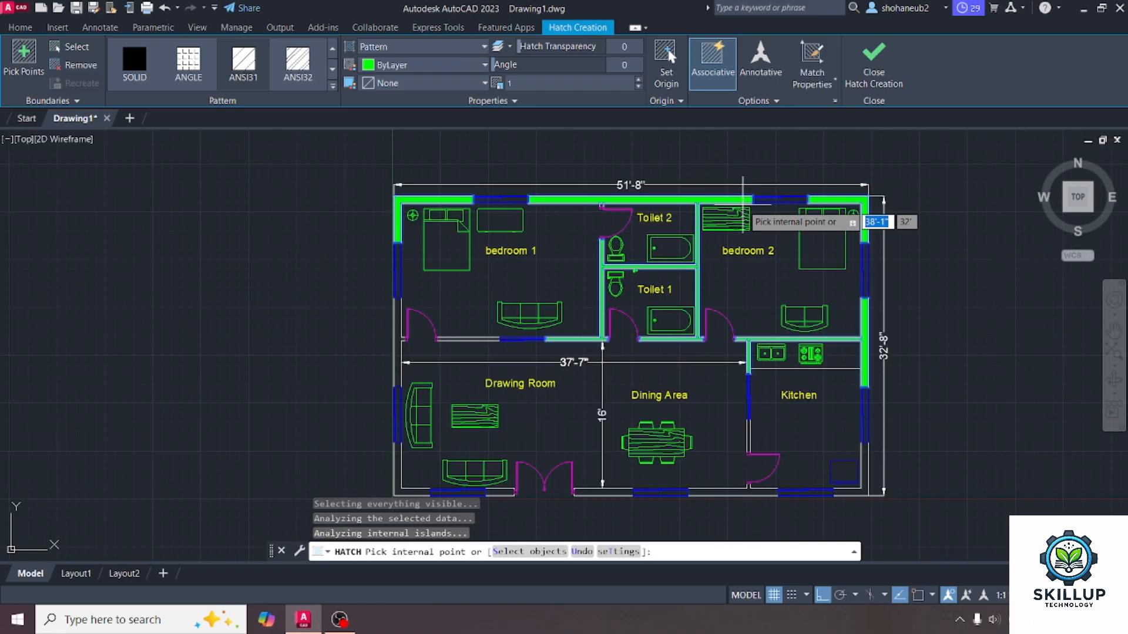
scroll(781, 476, "up", 4)
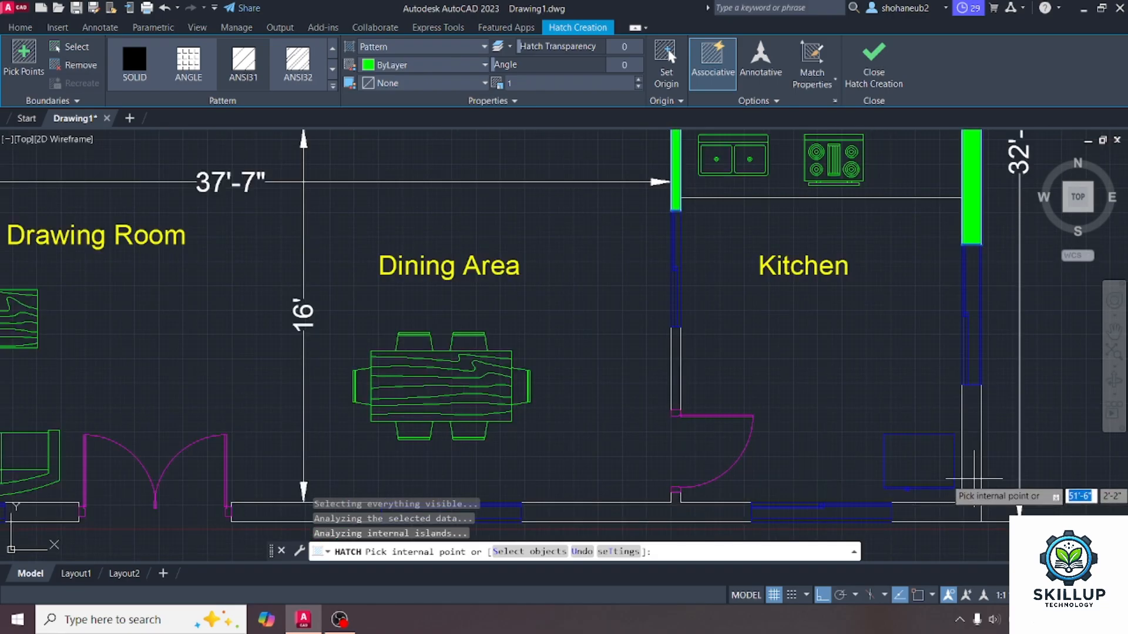
left_click(969, 472)
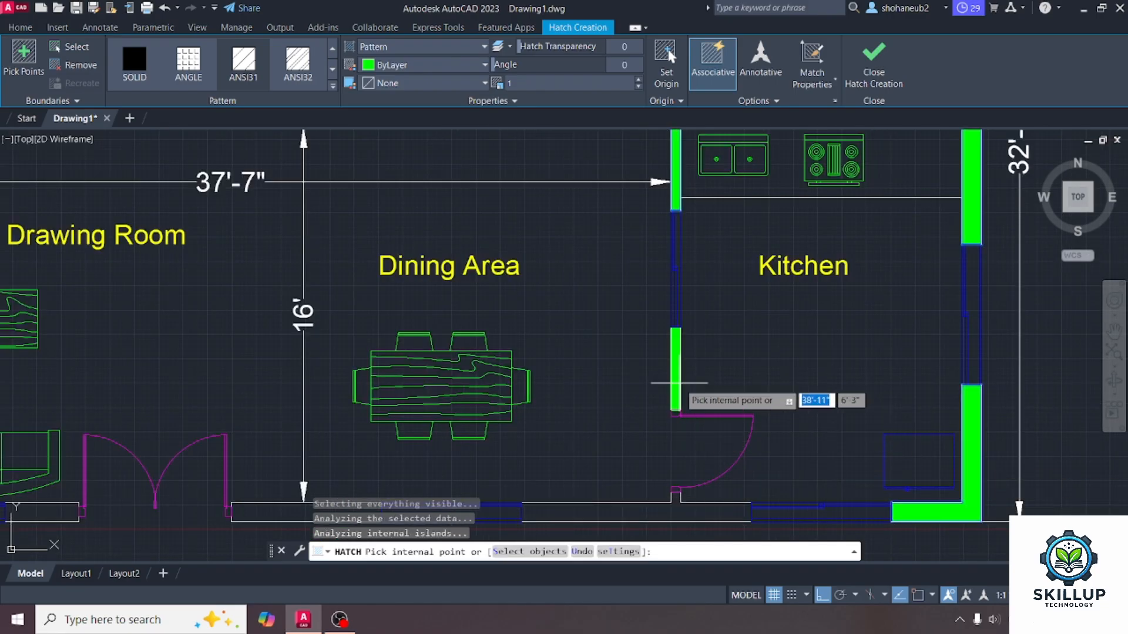
left_click(676, 376)
scroll(690, 259, "down", 2)
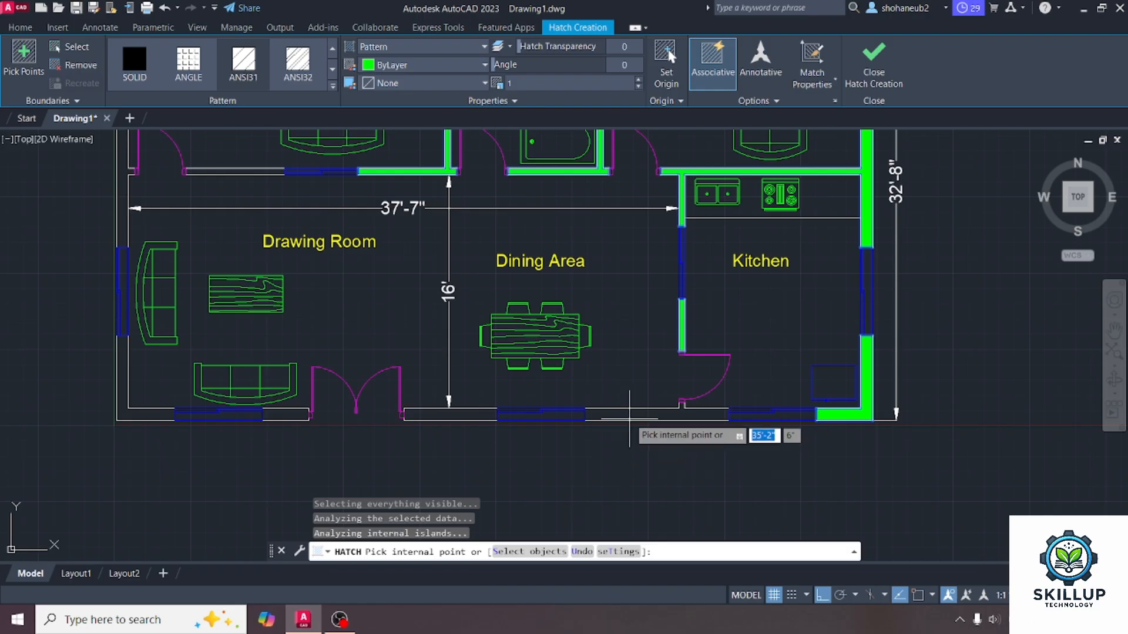
left_click(626, 416)
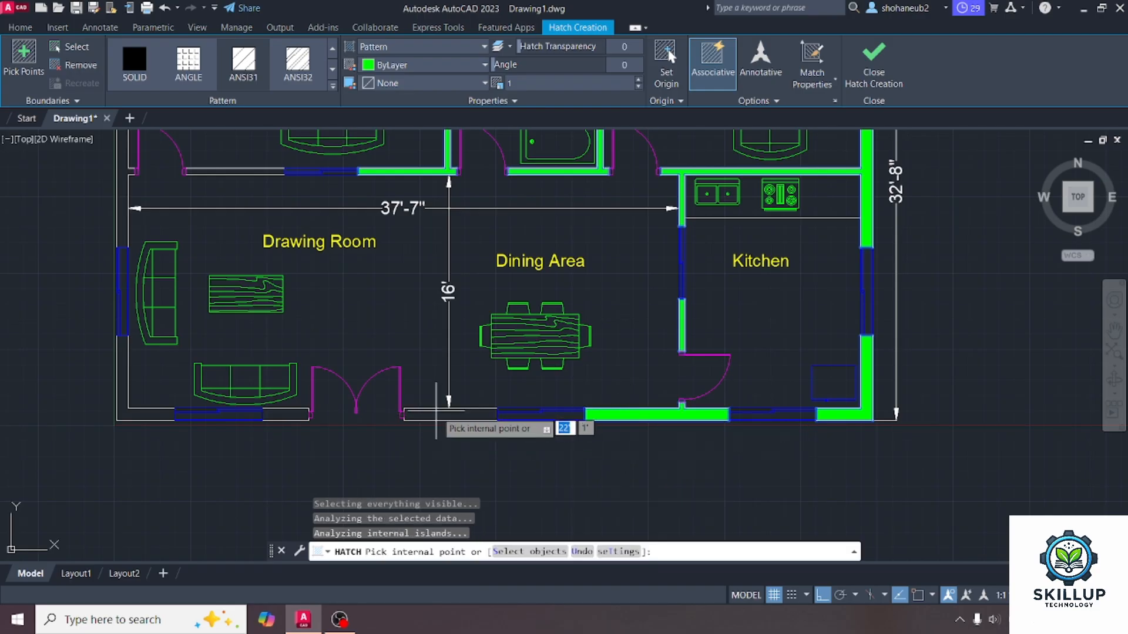
left_click(450, 415)
left_click(275, 415)
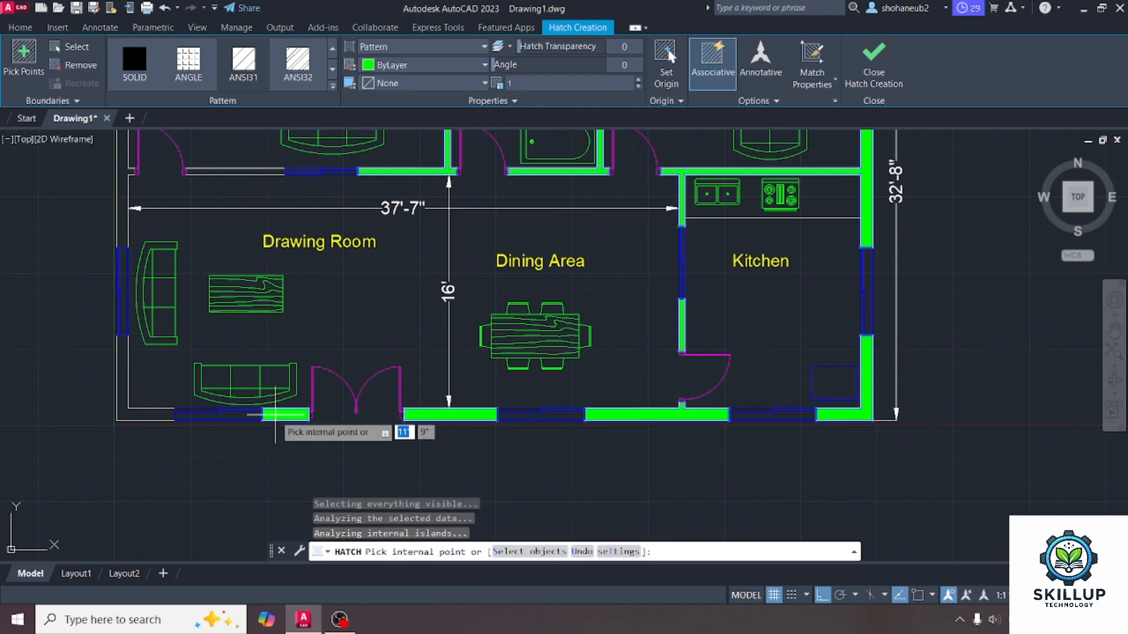
left_click(141, 415)
Add the left exterior wall between the windows and the bedroom 1 and Drawing Room partition to the hatch, and finish it.
scroll(193, 455, "down", 2)
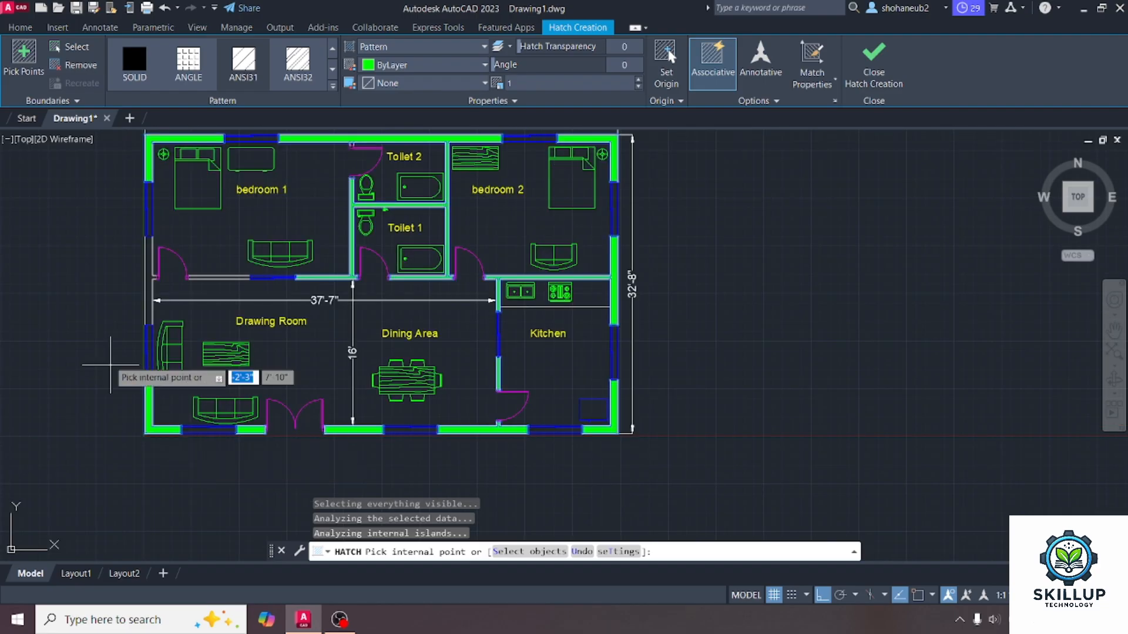
scroll(120, 297, "up", 3)
left_click(201, 284)
scroll(223, 381, "down", 3)
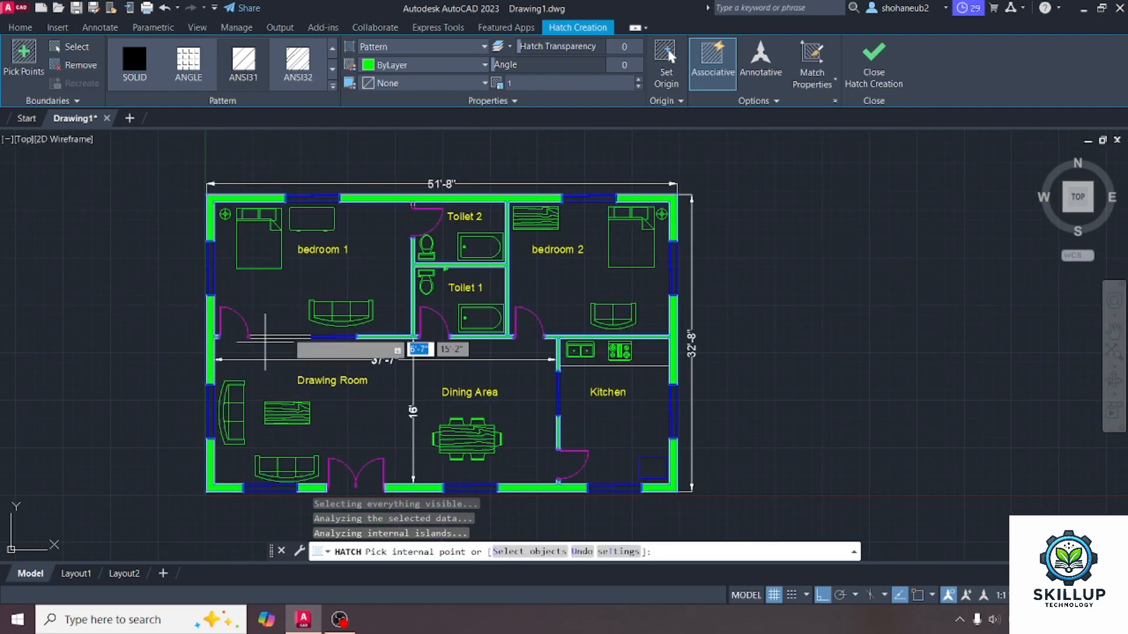
scroll(267, 340, "up", 4)
left_click(280, 338)
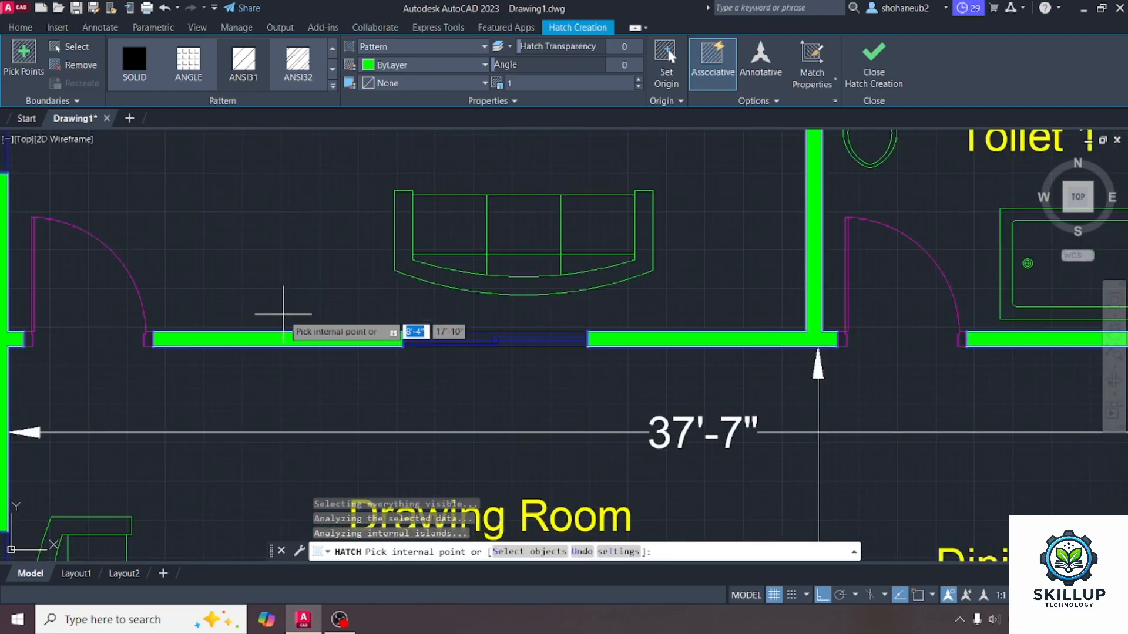
scroll(283, 314, "down", 5)
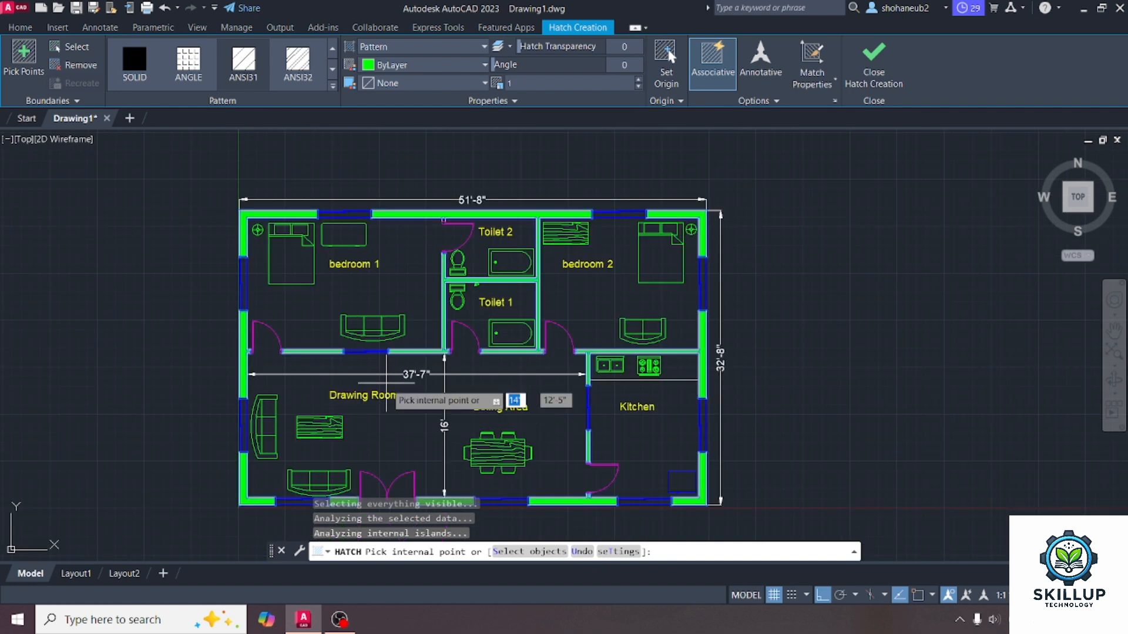
middle_click_drag(762, 376, 745, 322)
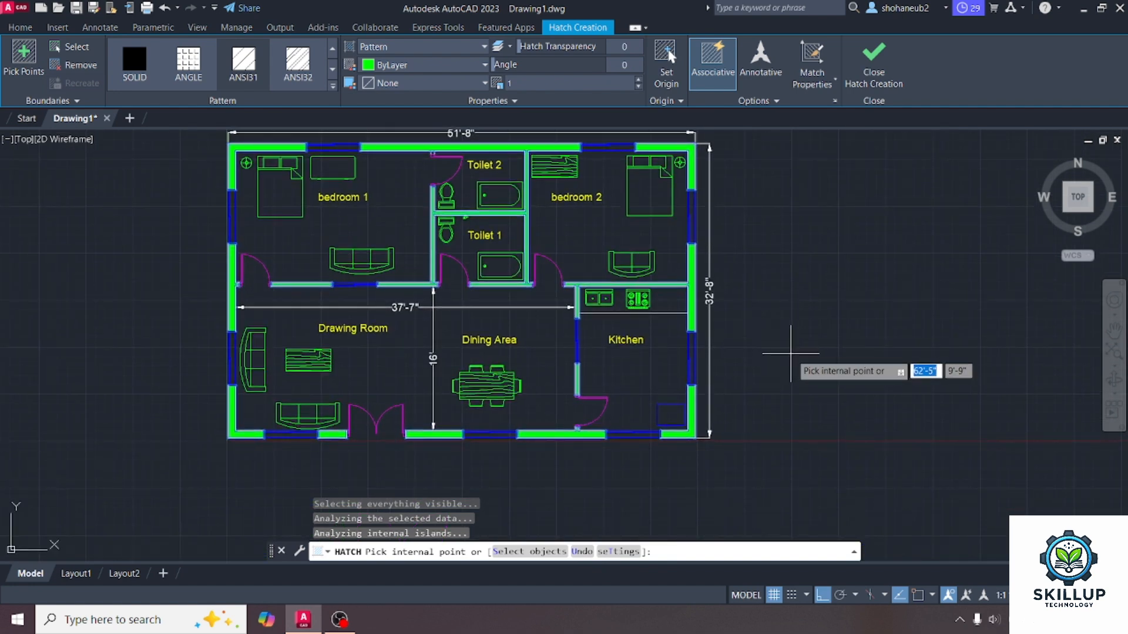
middle_click_drag(796, 370, 799, 387)
key("Return")
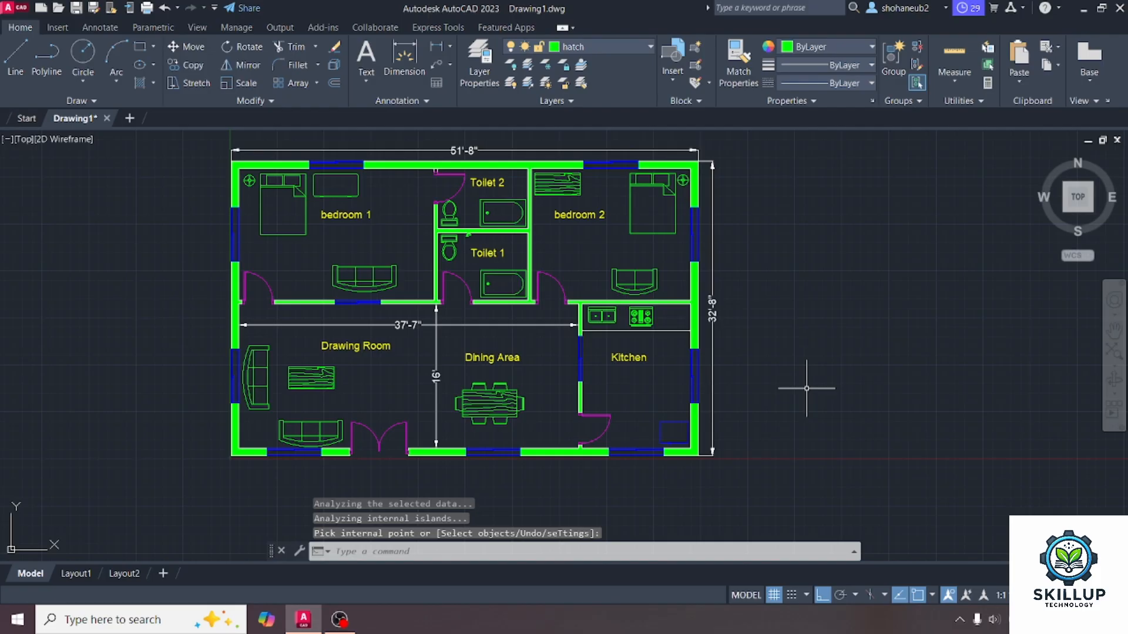
Change the hatch layer's color to magenta, index color 210.
scroll(539, 264, "up", 2)
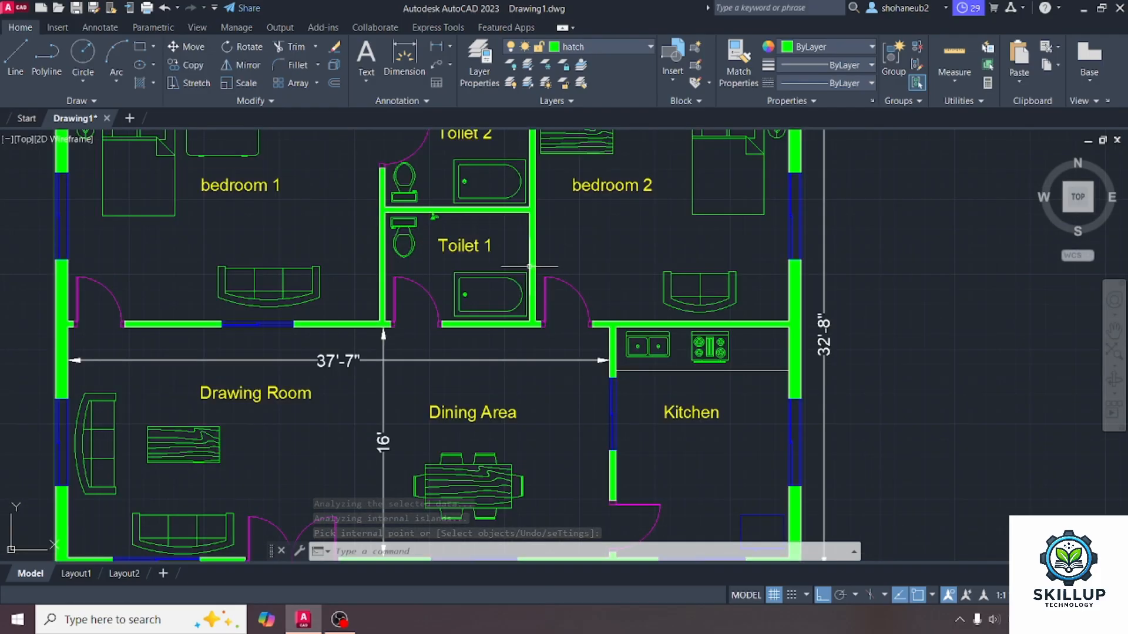
scroll(549, 269, "down", 2)
middle_click_drag(432, 249, 498, 279)
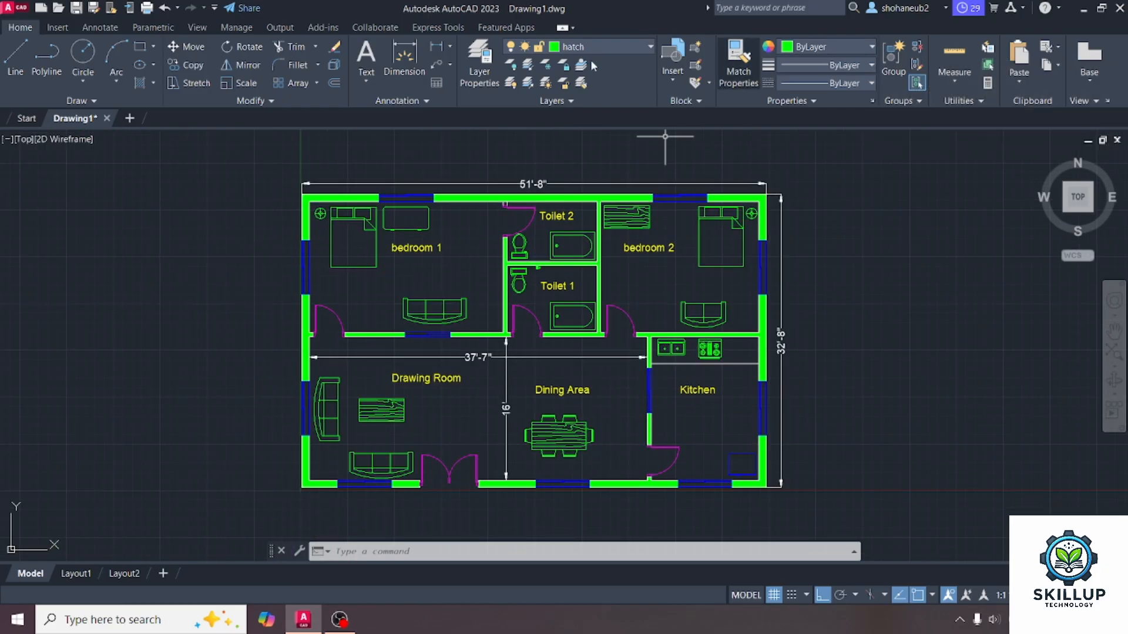
left_click(647, 47)
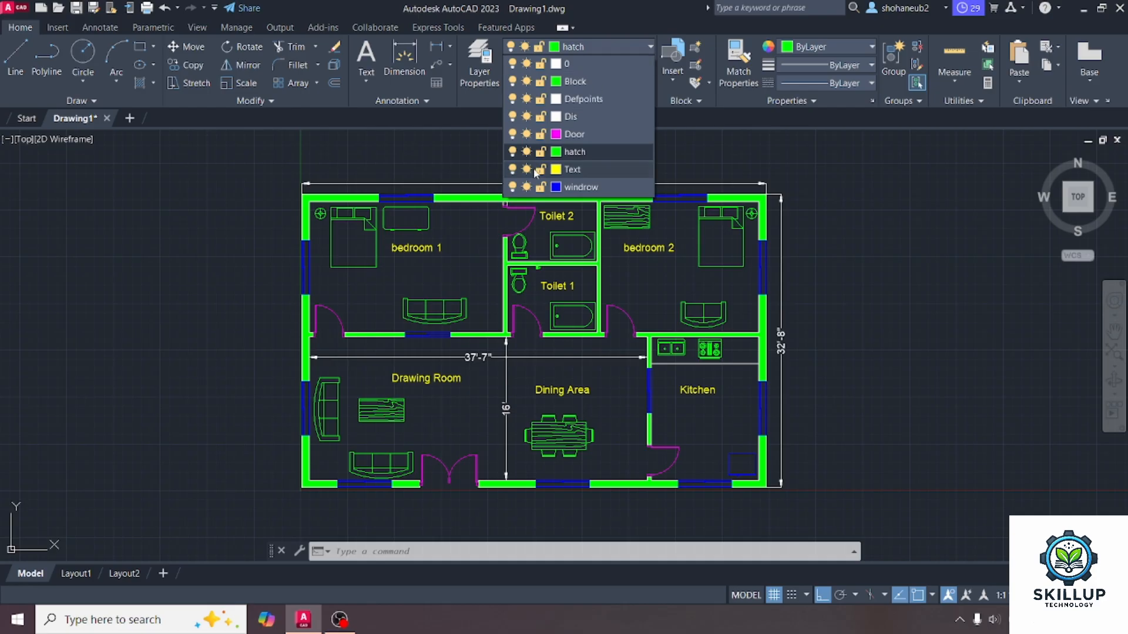
left_click(557, 155)
left_click(523, 259)
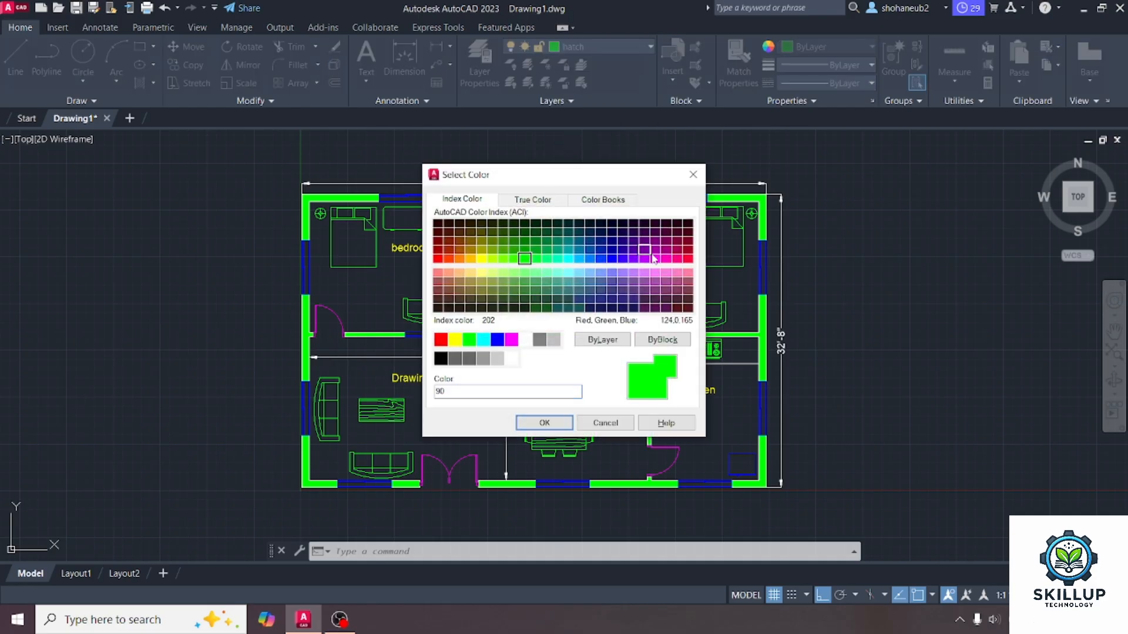
left_click(655, 258)
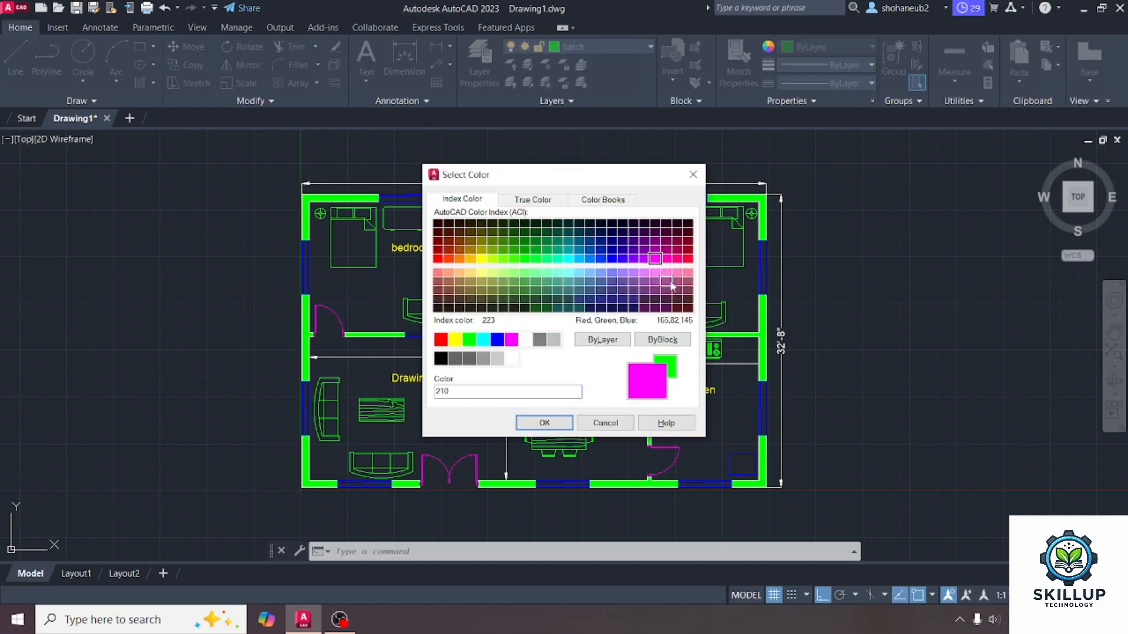
left_click(560, 425)
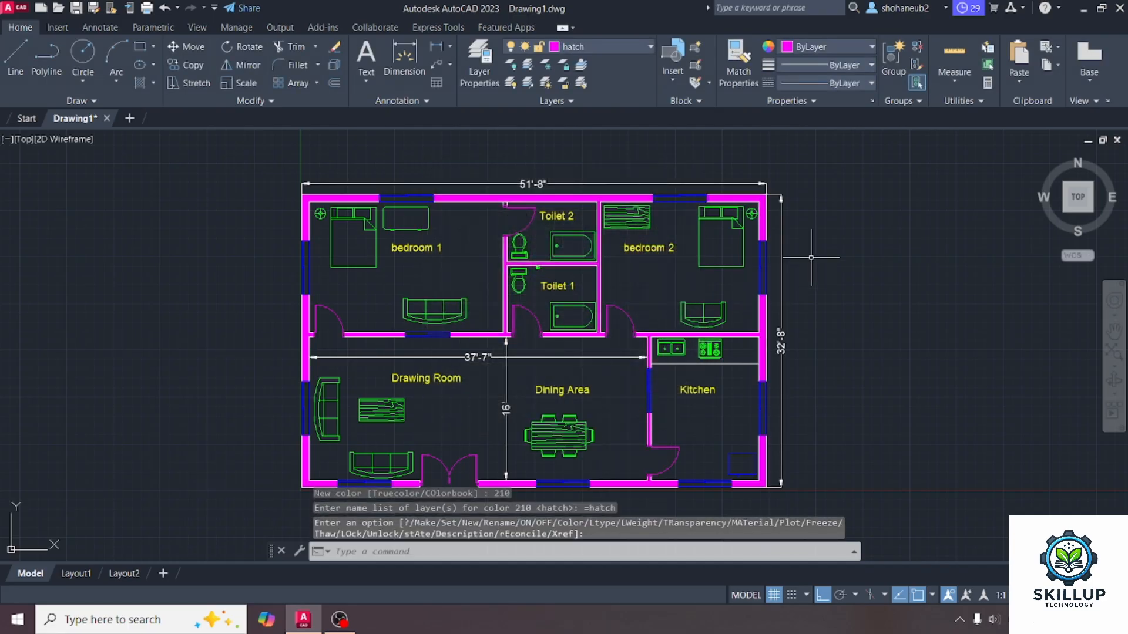
Set the hatch layer's color to white.
scroll(805, 244, "down", 1)
scroll(805, 244, "up", 1)
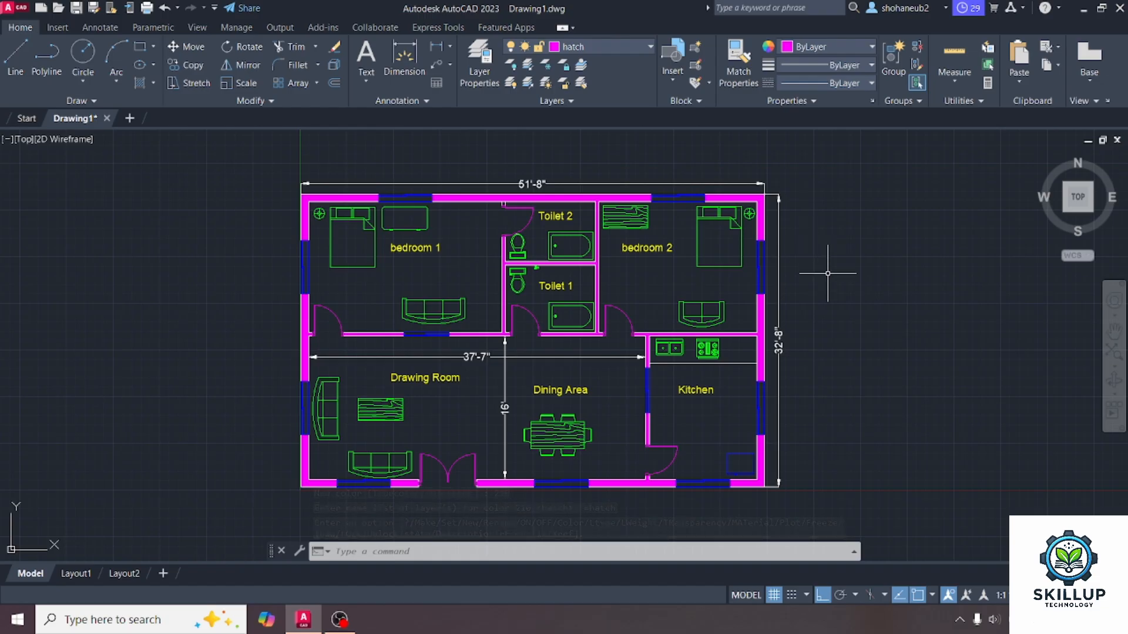
middle_click_drag(831, 264, 793, 257)
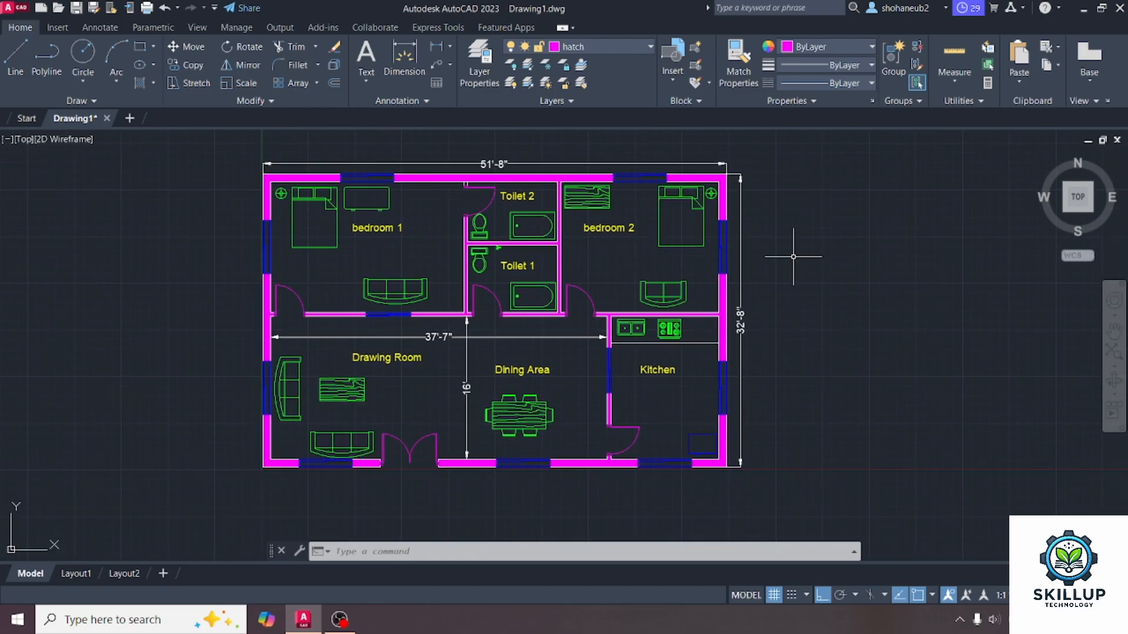
left_click(597, 51)
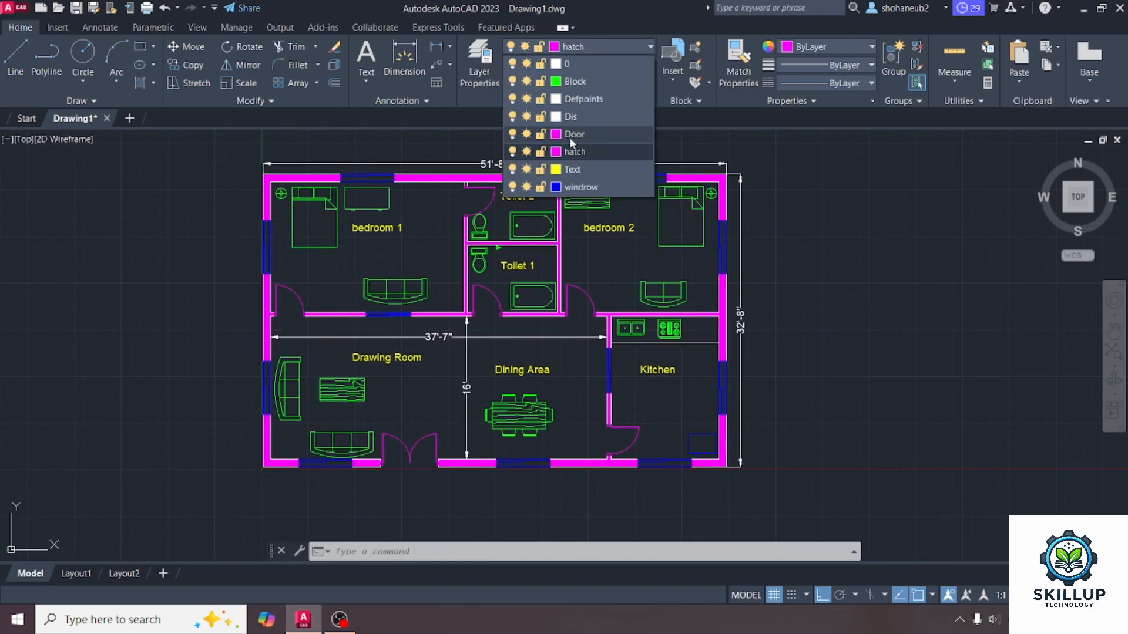
left_click(555, 152)
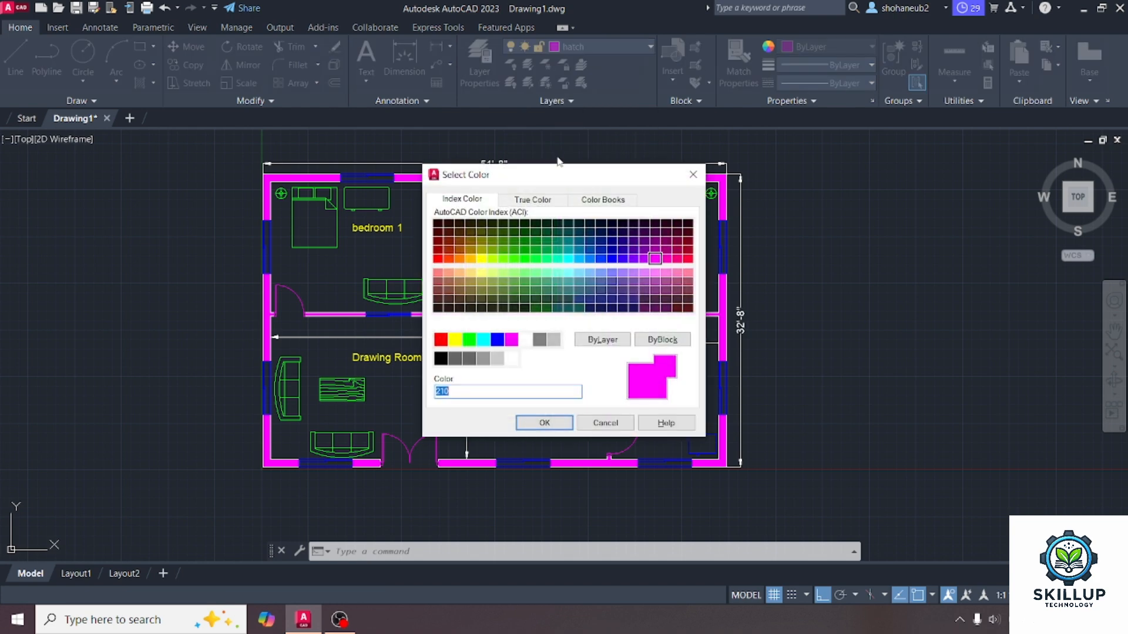
left_click(532, 345)
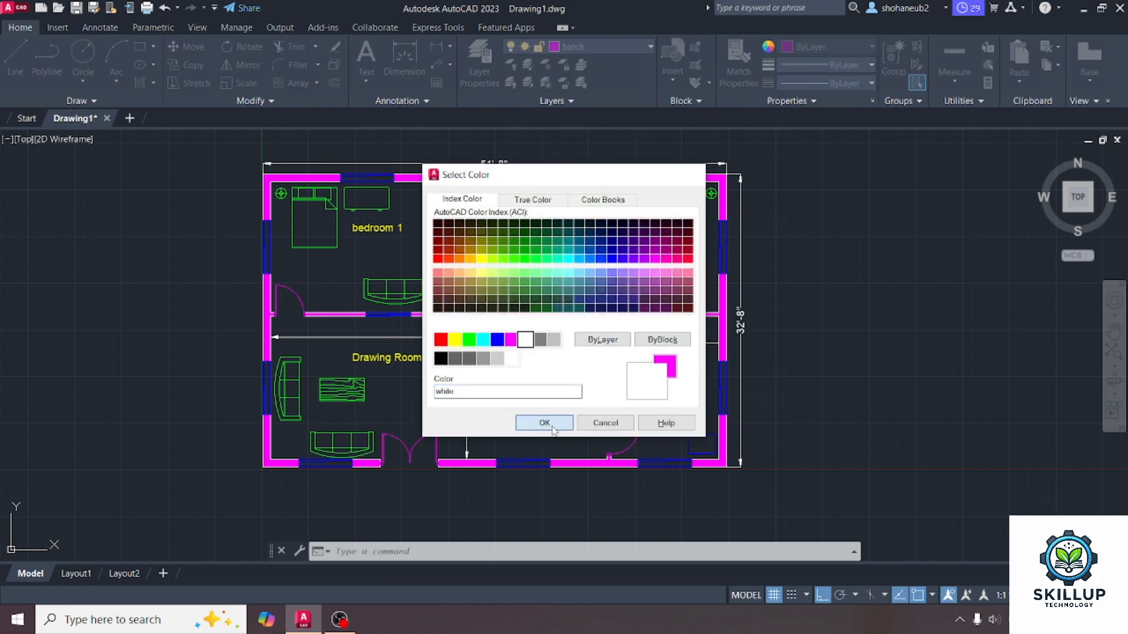
left_click(545, 423)
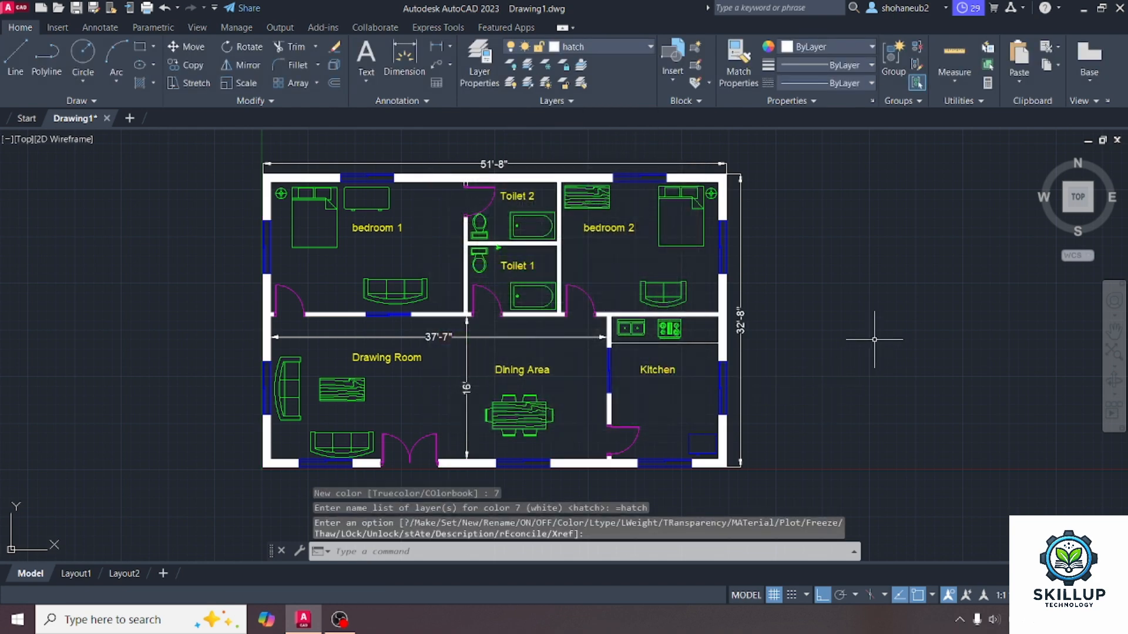